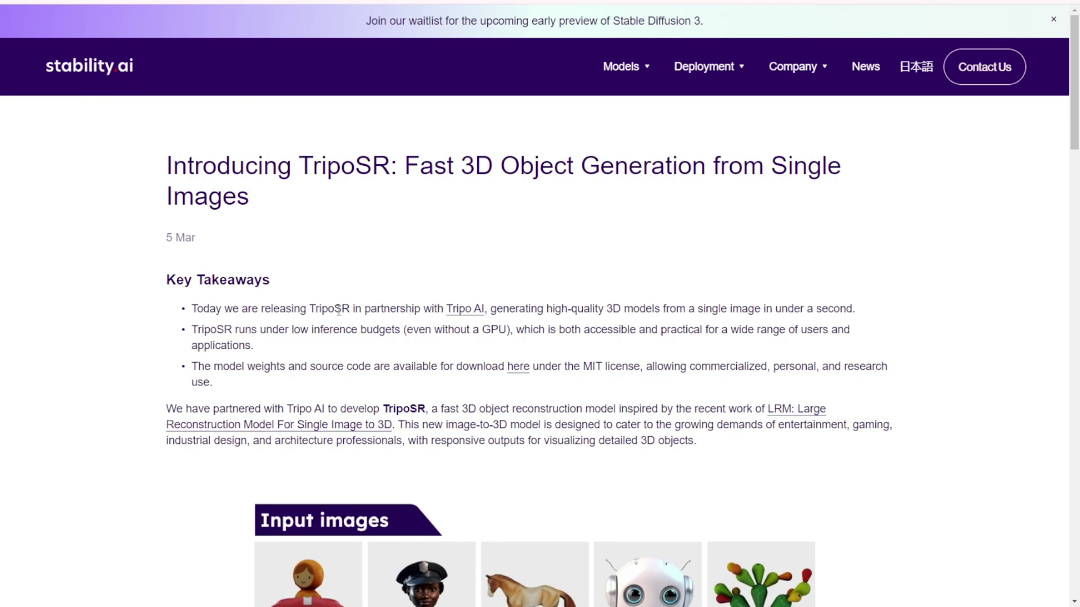
- Read the TripoSR model card and highlight the 40GB hardware requirement
{"action": "scroll", "coordinate": [482, 311], "scroll_direction": "down", "scroll_amount": 7}
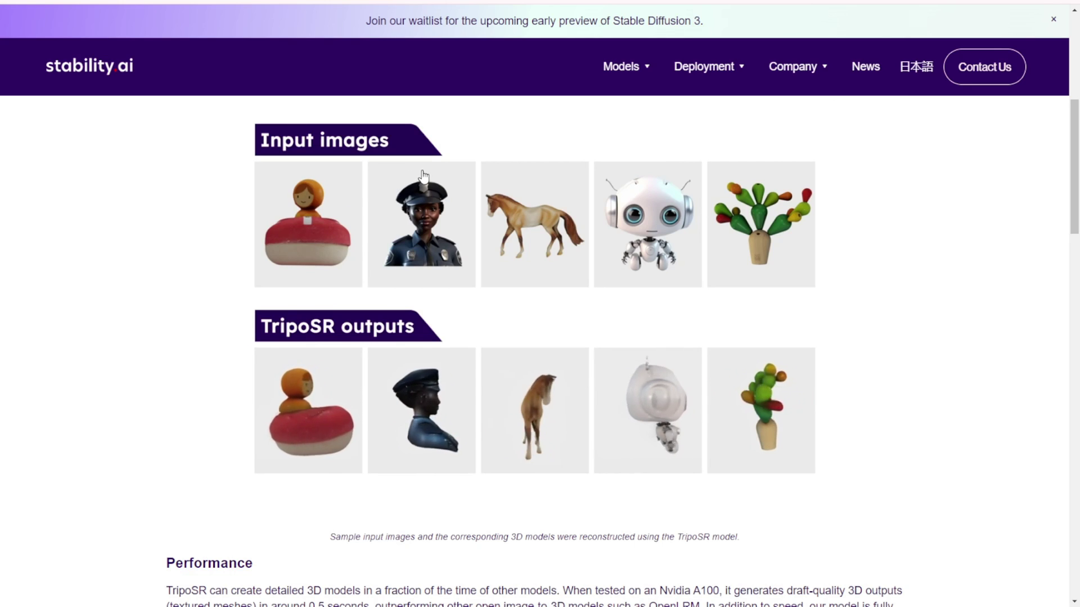
{"action": "scroll", "coordinate": [425, 178], "scroll_direction": "up", "scroll_amount": 5}
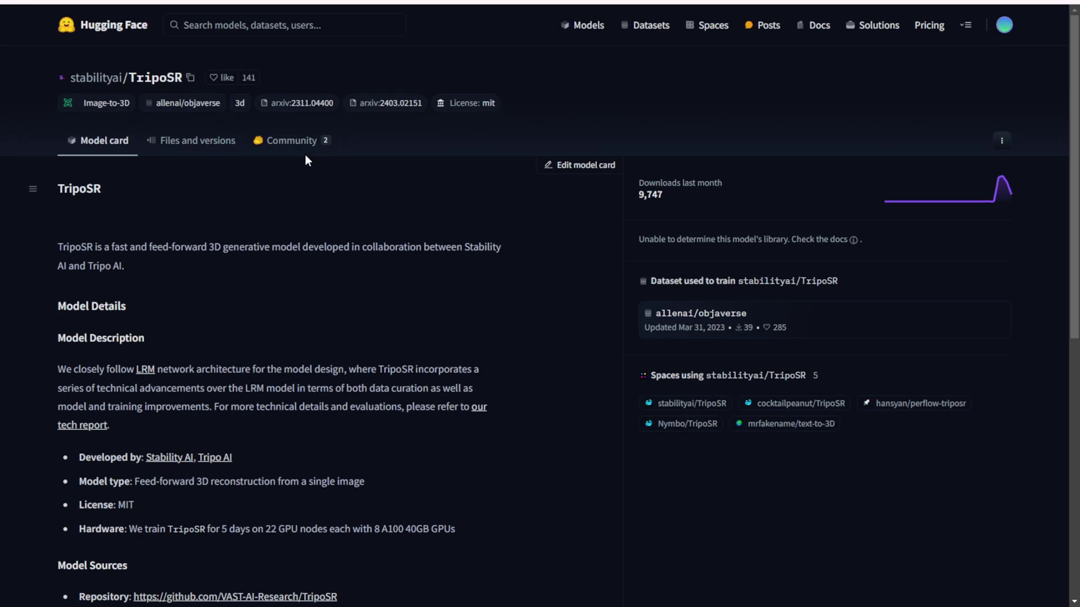
{"action": "scroll", "coordinate": [339, 257], "scroll_direction": "down", "scroll_amount": 5}
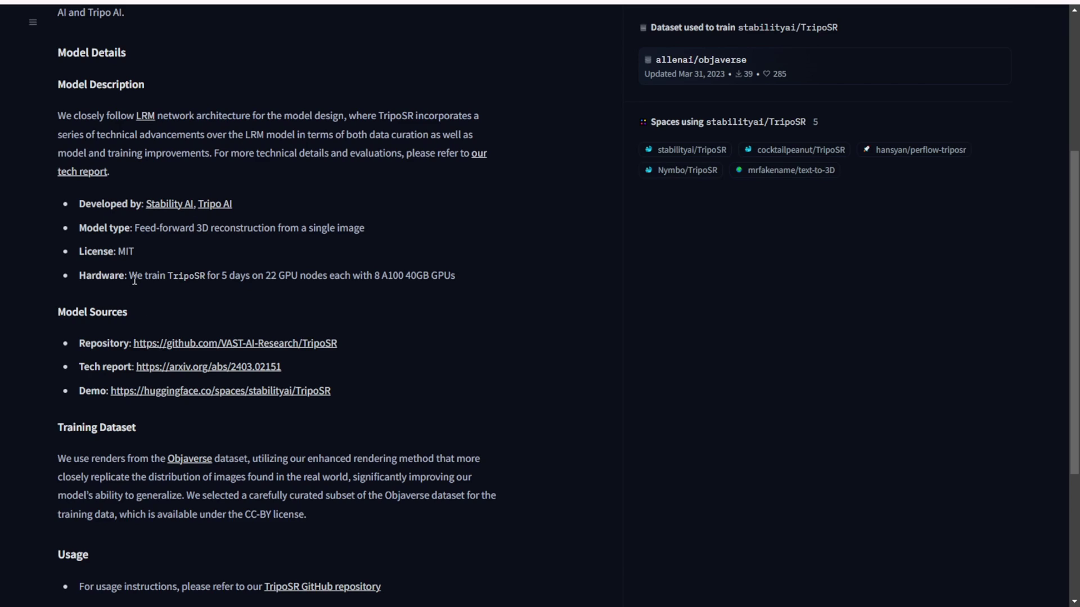
{"action": "left_click_drag", "start_coordinate": [134, 280], "coordinate": [145, 278]}
{"action": "left_click", "coordinate": [175, 281]}
{"action": "scroll", "coordinate": [332, 264], "scroll_direction": "up", "scroll_amount": 2}
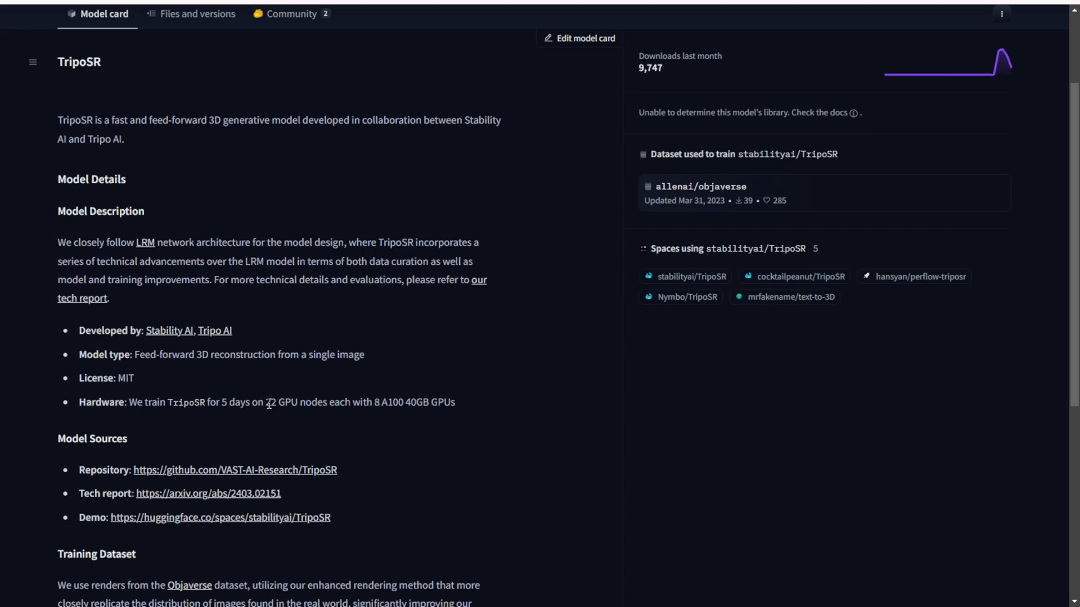
{"action": "double_click", "coordinate": [414, 402]}
- Show the repository's Files and versions list and highlight the model.ckpt checkpoint
{"action": "scroll", "coordinate": [484, 346], "scroll_direction": "up", "scroll_amount": 2}
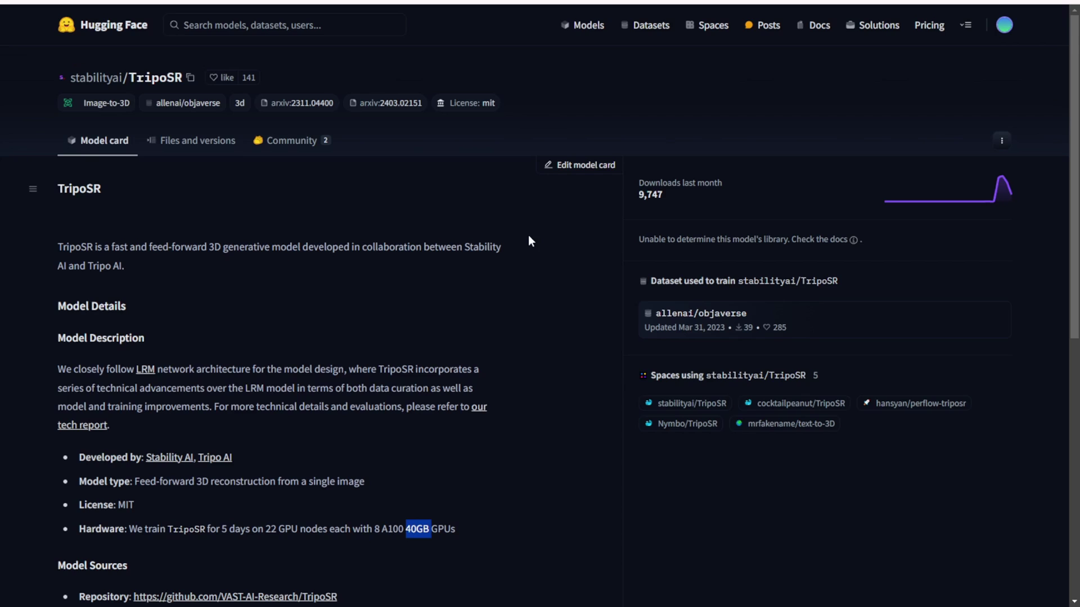
{"action": "left_click", "coordinate": [173, 141]}
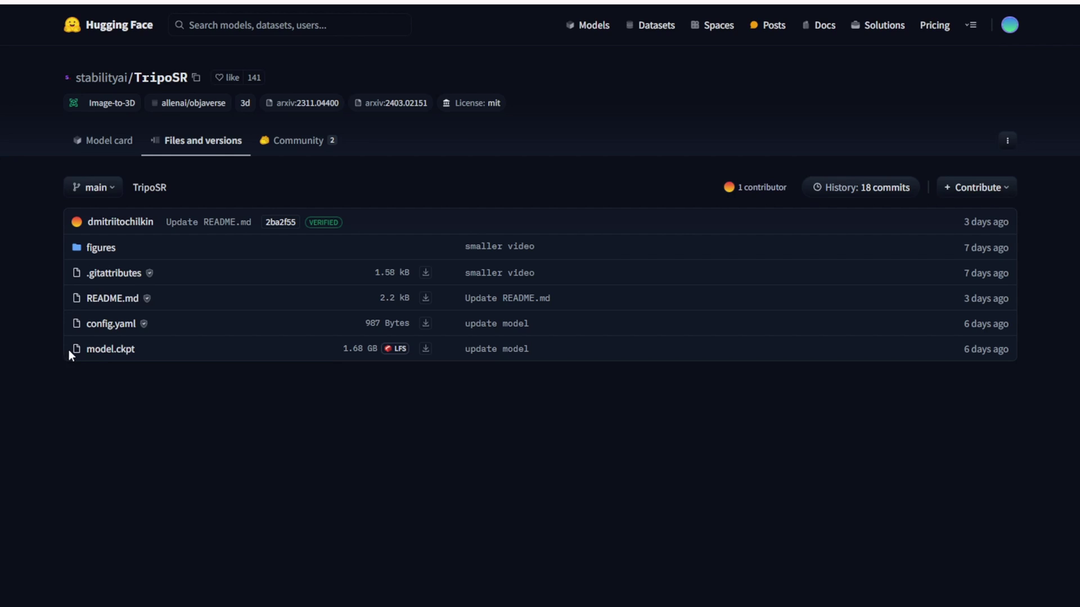
{"action": "left_click_drag", "start_coordinate": [63, 352], "coordinate": [440, 358]}
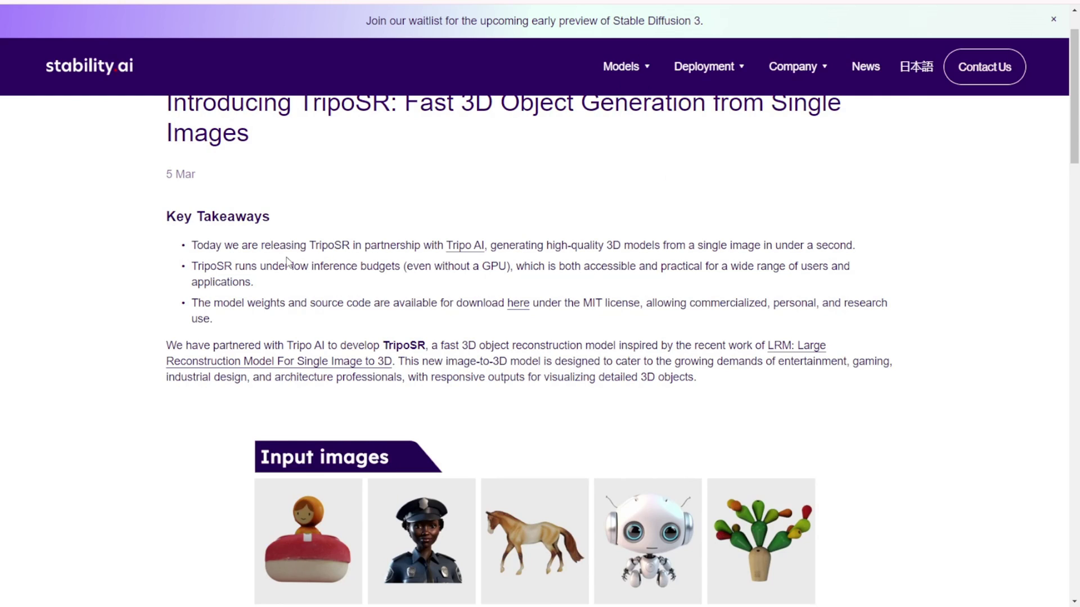
- Open Tripo 1.0 for Web from the Product menu, then go back to the homepage
{"action": "scroll", "coordinate": [81, 20], "scroll_direction": "up", "scroll_amount": 1}
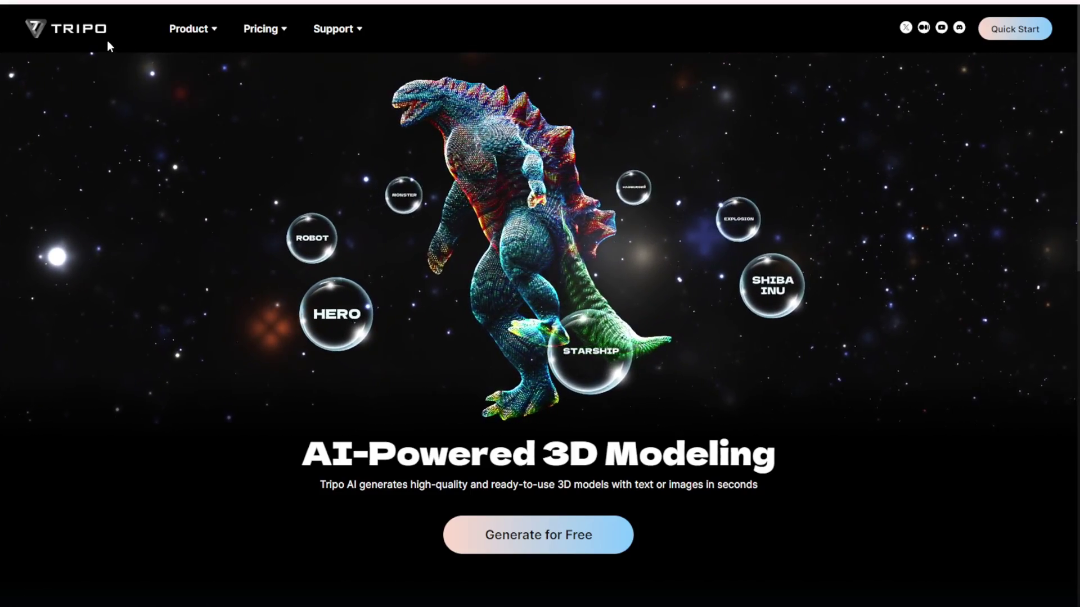
{"action": "scroll", "coordinate": [362, 225], "scroll_direction": "down", "scroll_amount": 2}
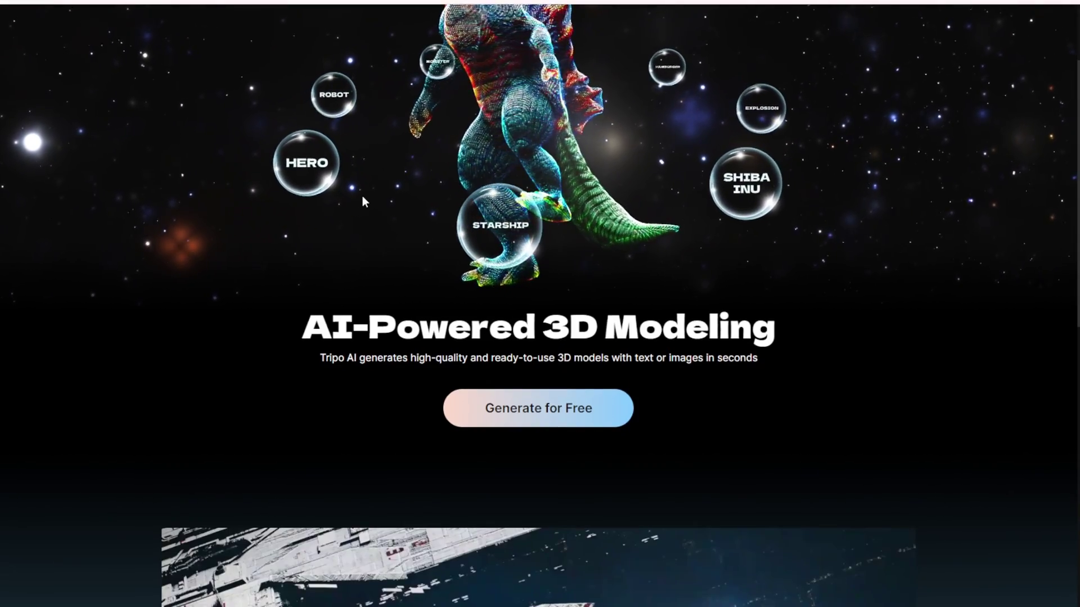
{"action": "scroll", "coordinate": [363, 198], "scroll_direction": "down", "scroll_amount": 4}
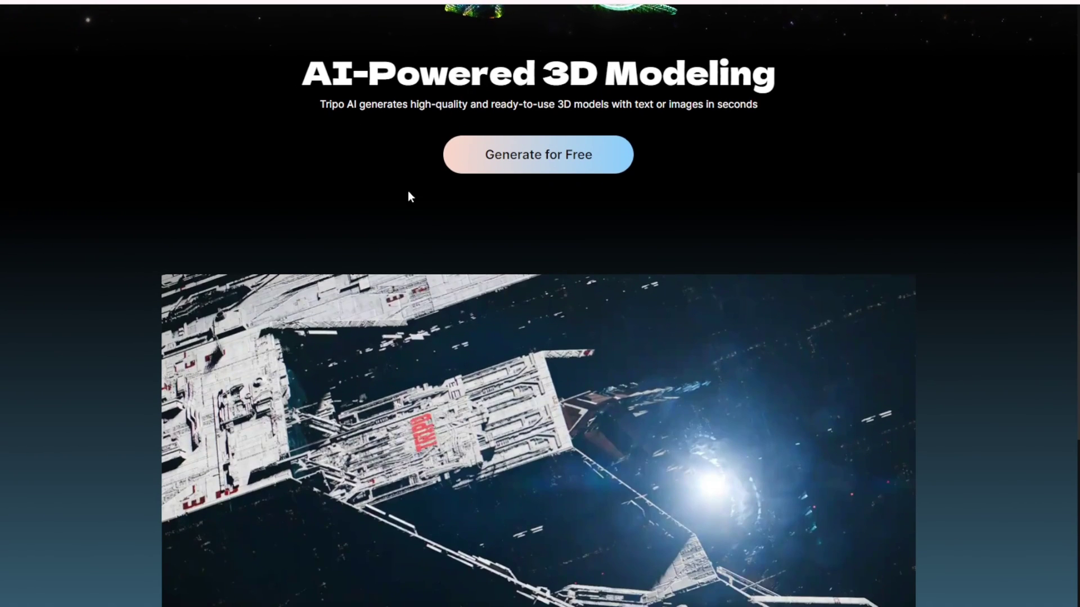
{"action": "scroll", "coordinate": [299, 251], "scroll_direction": "up", "scroll_amount": 6}
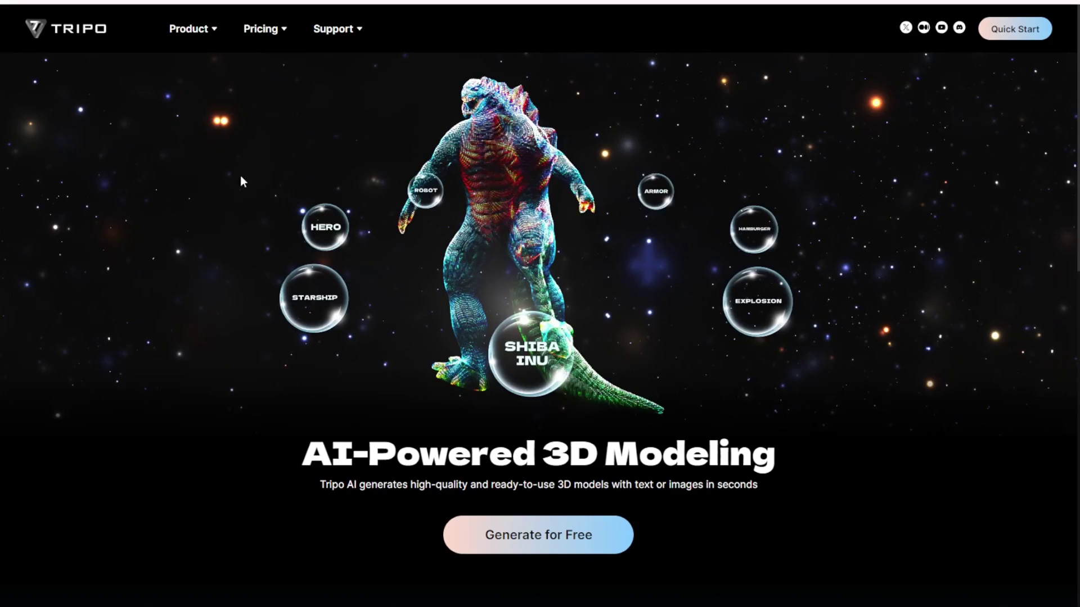
{"action": "mouse_move", "coordinate": [199, 32]}
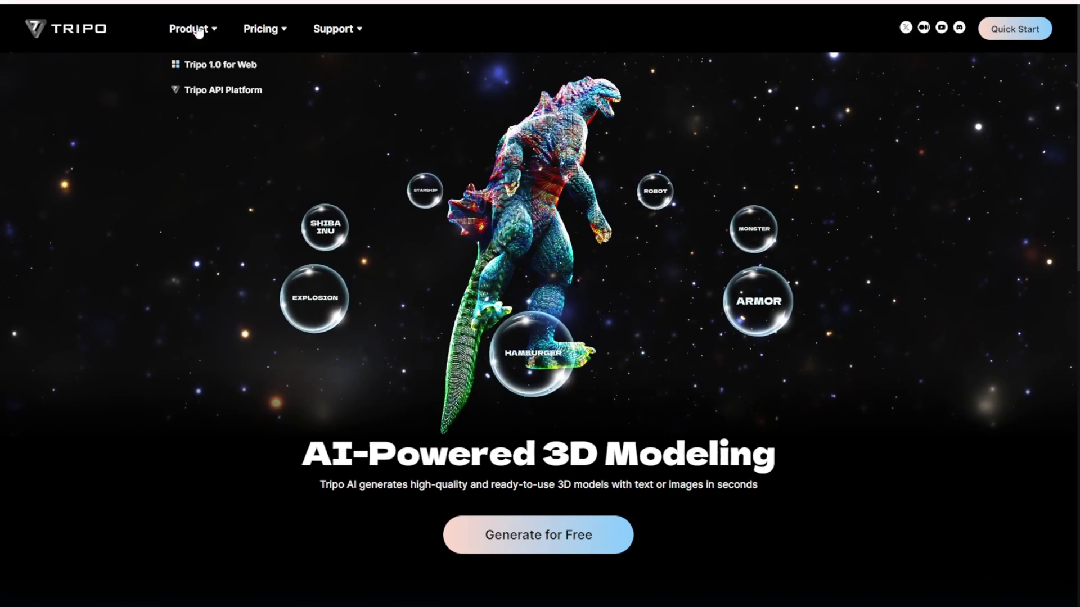
{"action": "left_click", "coordinate": [207, 67]}
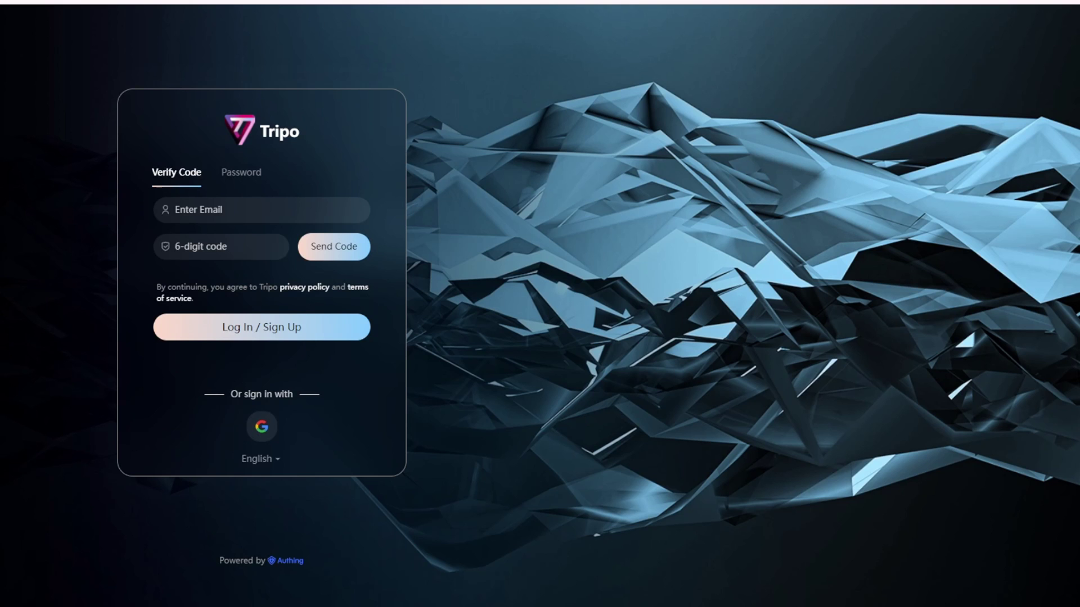
{"action": "key", "text": "alt+Left"}
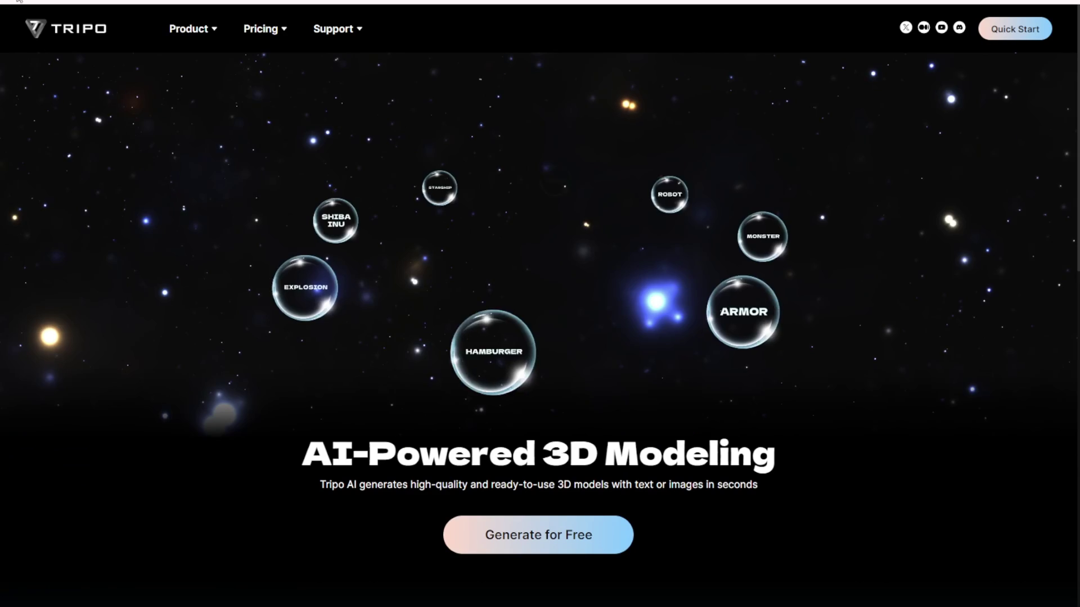
- Visit the Tripo API Platform docs and follow the tripo3d.ai link back home
{"action": "mouse_move", "coordinate": [179, 29]}
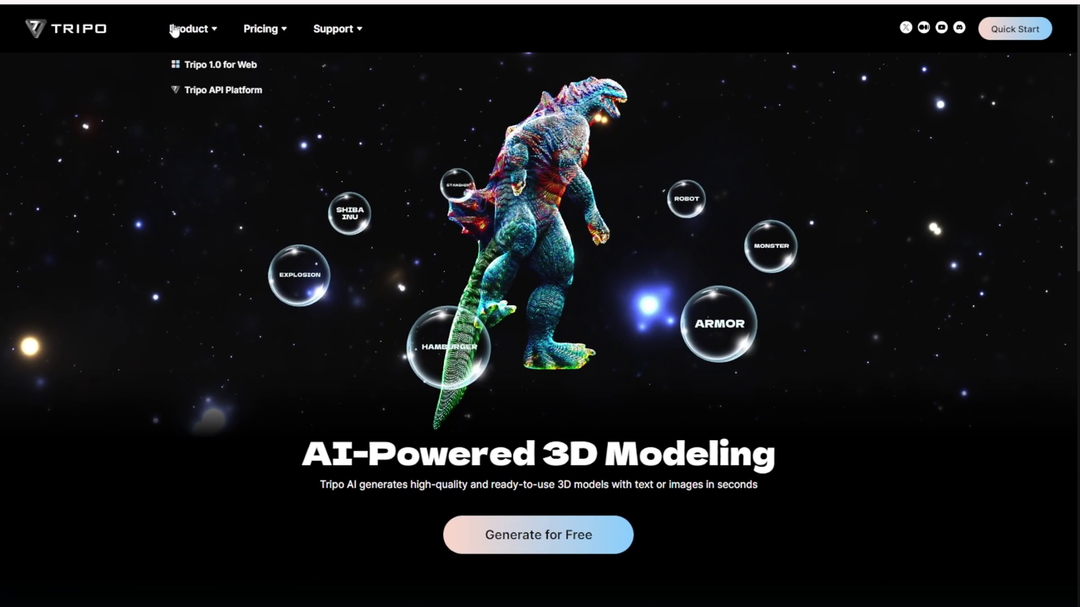
{"action": "left_click", "coordinate": [204, 91]}
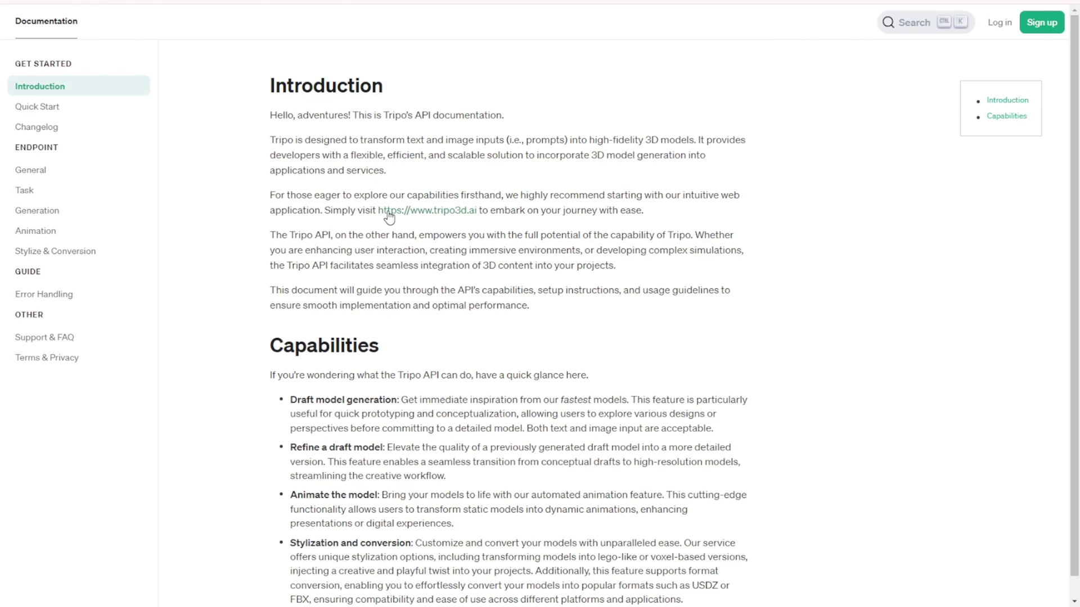
{"action": "scroll", "coordinate": [388, 215], "scroll_direction": "down", "scroll_amount": 1}
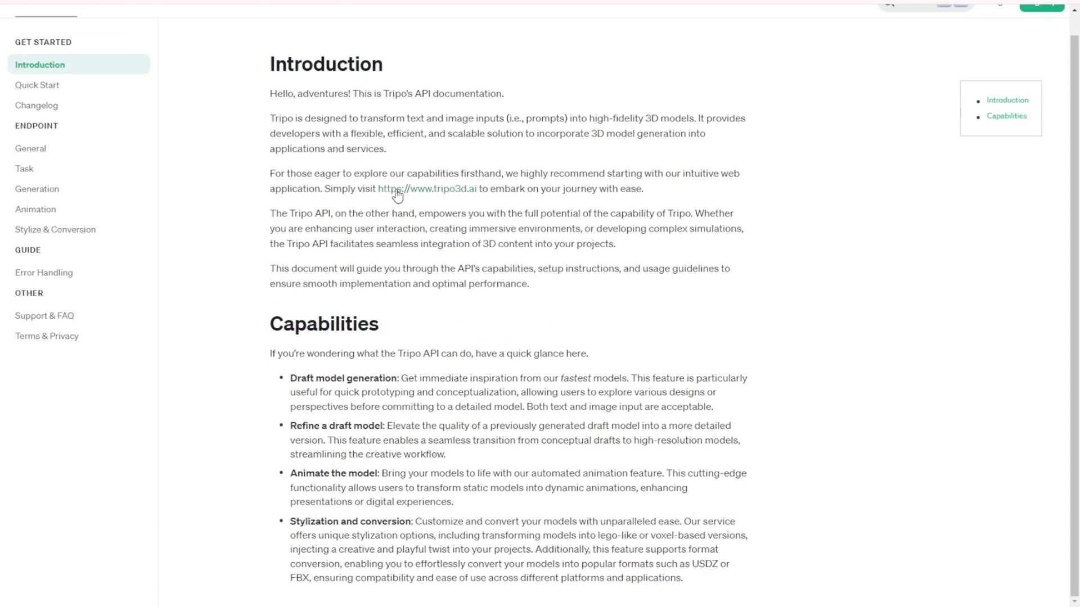
{"action": "left_click", "coordinate": [393, 191]}
{"action": "mouse_move", "coordinate": [266, 28]}
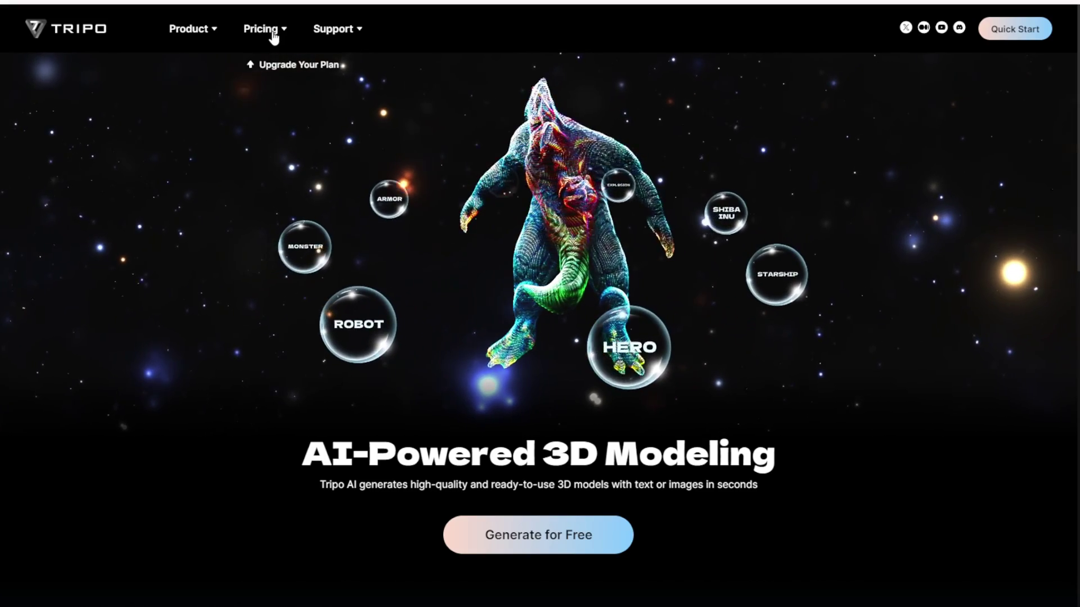
- Morph the homepage showcase model into the Shiba Inu
{"action": "left_click", "coordinate": [748, 226]}
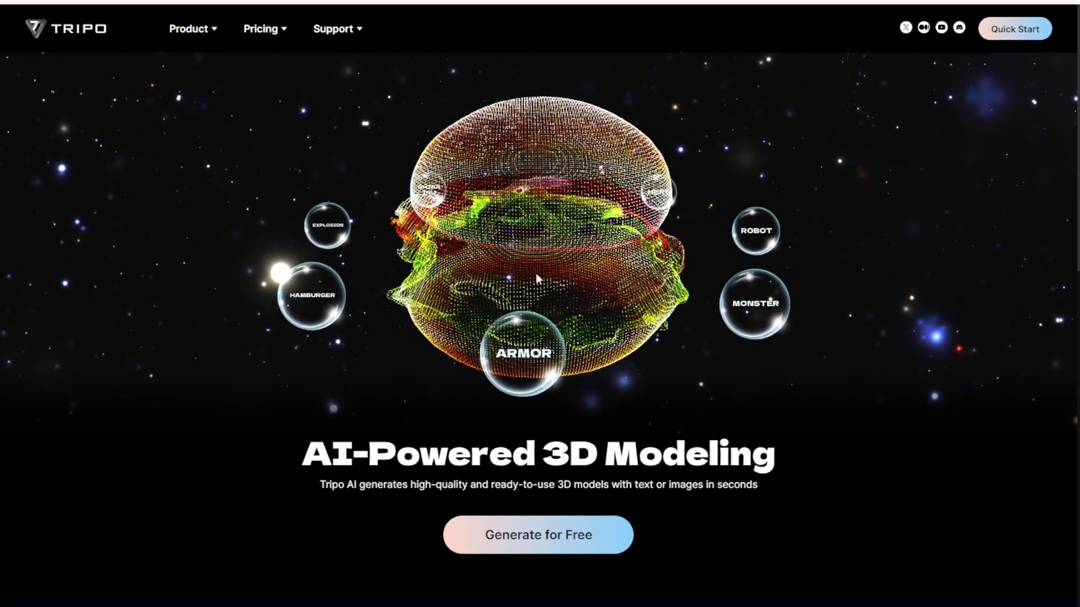
{"action": "scroll", "coordinate": [659, 278], "scroll_direction": "down", "scroll_amount": 9}
{"action": "scroll", "coordinate": [658, 278], "scroll_direction": "down", "scroll_amount": 3}
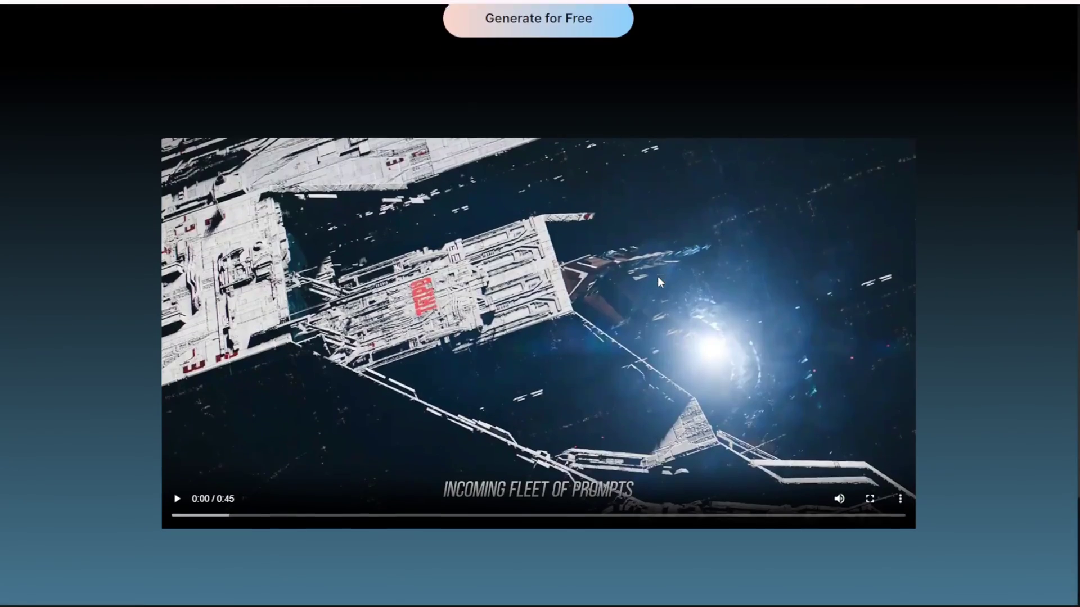
- Play the promo video muted and skip ahead past its opening
{"action": "left_click", "coordinate": [177, 318]}
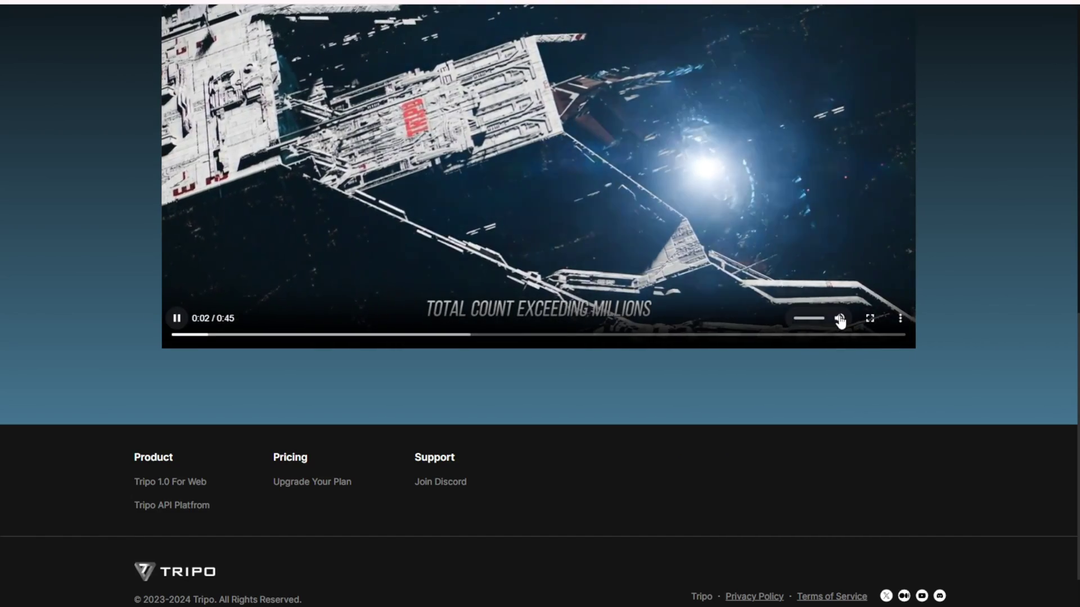
{"action": "left_click", "coordinate": [840, 318]}
{"action": "scroll", "coordinate": [660, 365], "scroll_direction": "up", "scroll_amount": 3}
{"action": "scroll", "coordinate": [487, 381], "scroll_direction": "down", "scroll_amount": 1}
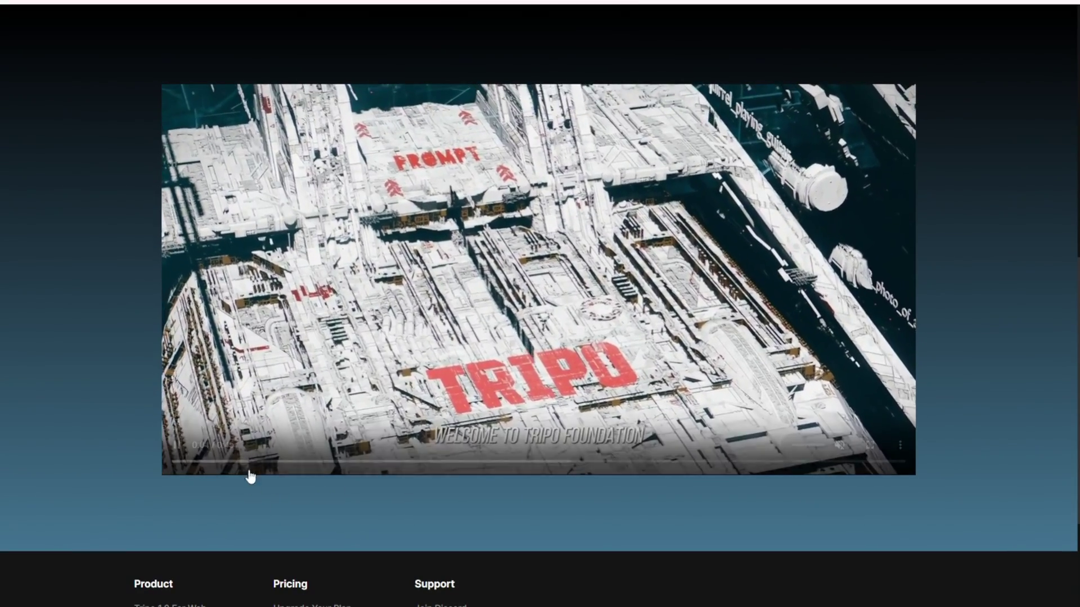
{"action": "left_click", "coordinate": [316, 462]}
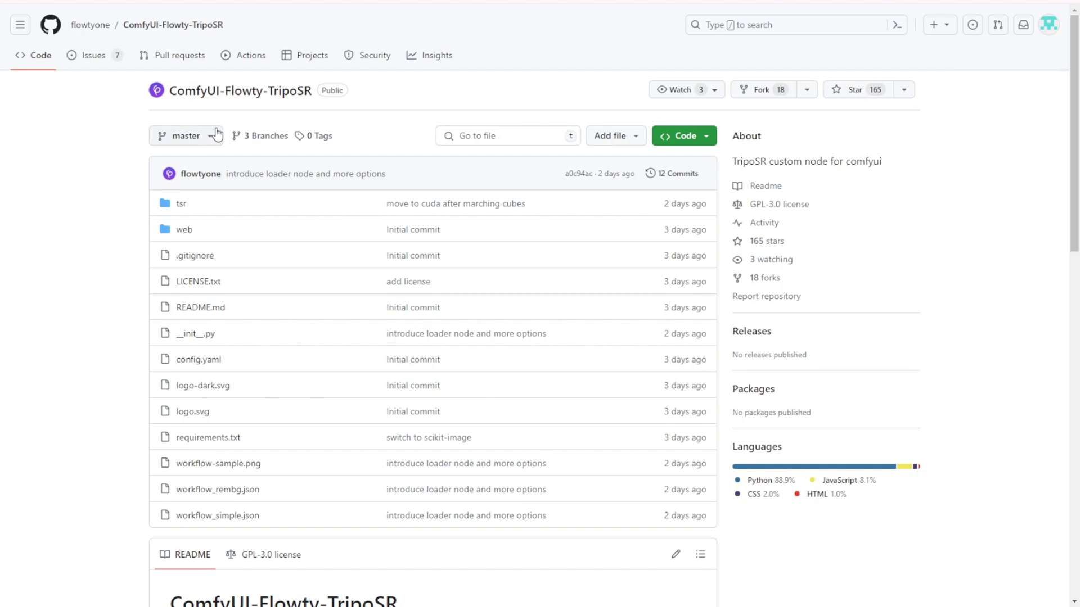
- Scroll to the README's Installation section and highlight the git clone, cd and pip commands
{"action": "scroll", "coordinate": [306, 132], "scroll_direction": "down", "scroll_amount": 3}
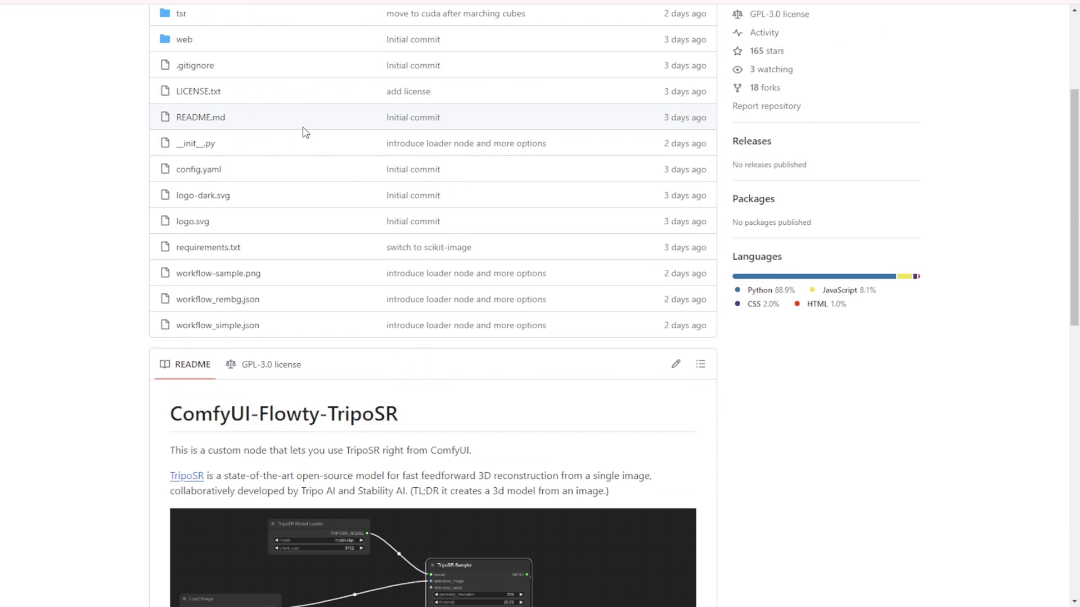
{"action": "scroll", "coordinate": [323, 133], "scroll_direction": "down", "scroll_amount": 3}
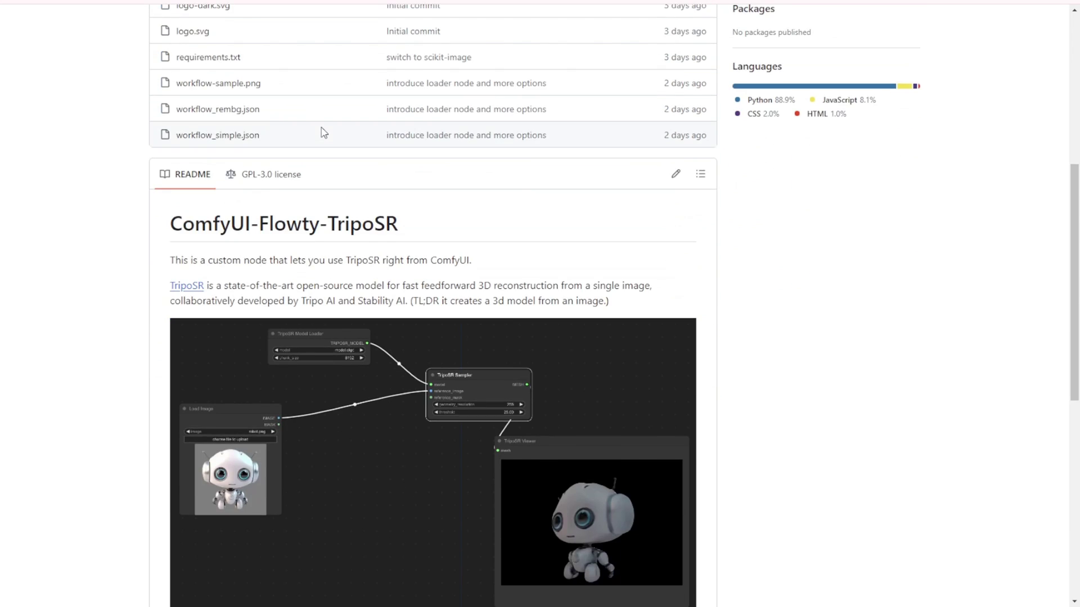
{"action": "scroll", "coordinate": [323, 132], "scroll_direction": "down", "scroll_amount": 2}
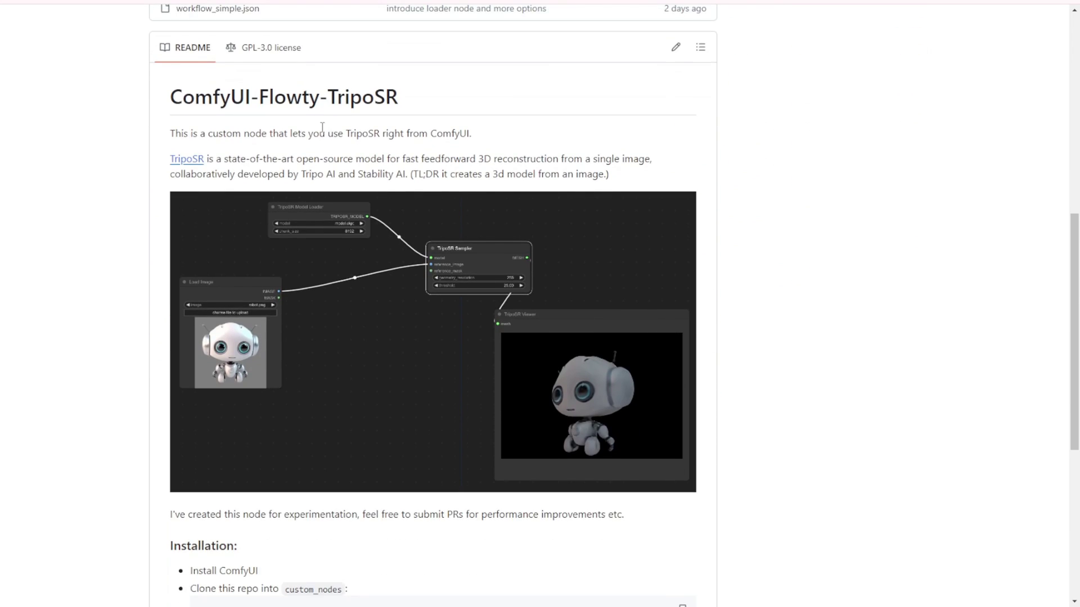
{"action": "scroll", "coordinate": [321, 126], "scroll_direction": "up", "scroll_amount": 7}
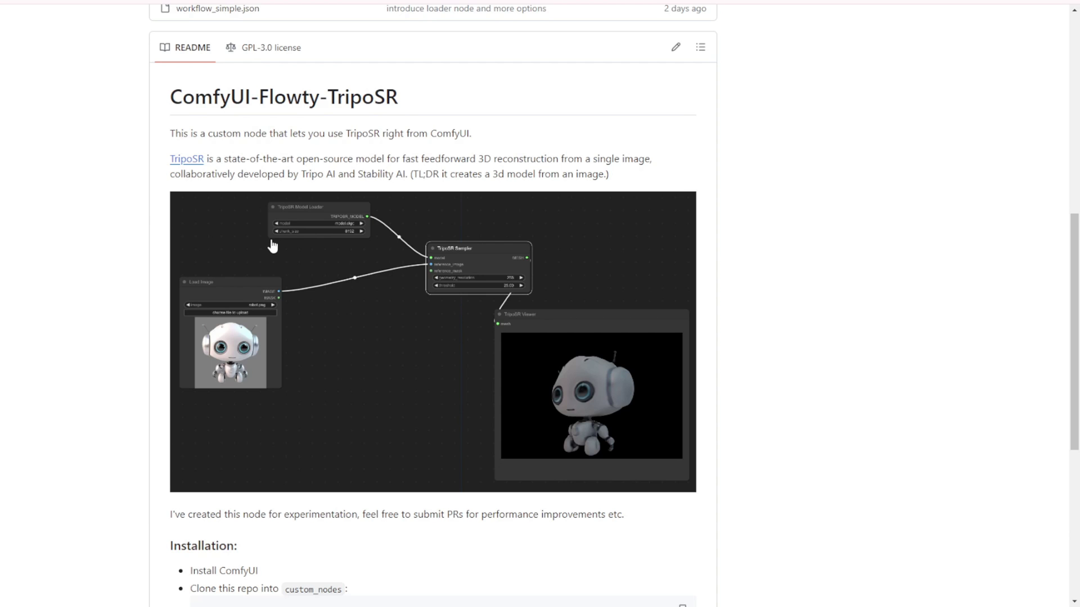
{"action": "scroll", "coordinate": [292, 241], "scroll_direction": "down", "scroll_amount": 3}
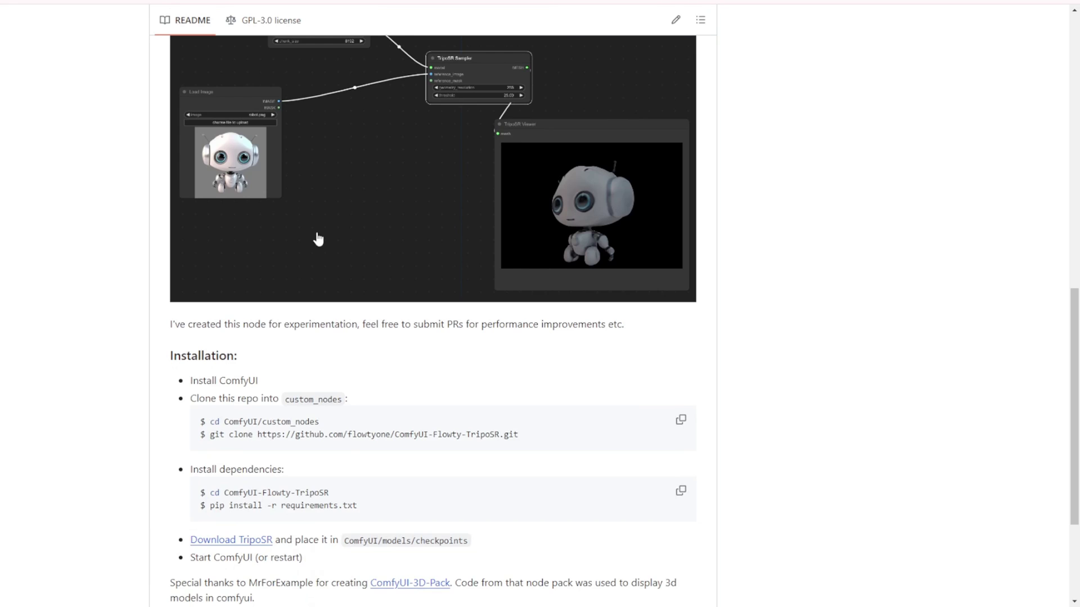
{"action": "scroll", "coordinate": [318, 239], "scroll_direction": "down", "scroll_amount": 3}
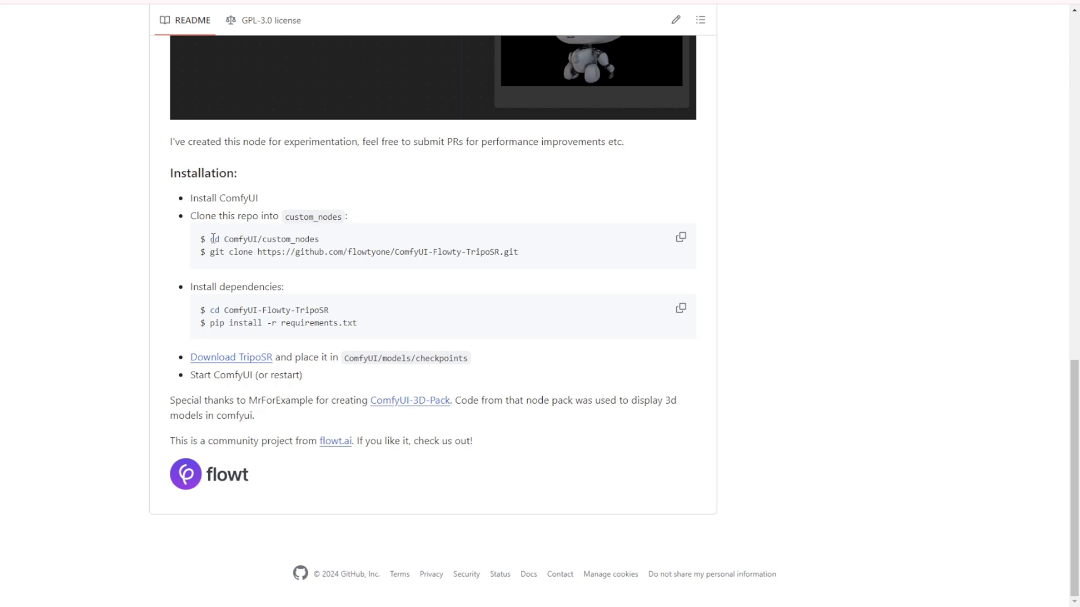
{"action": "left_click_drag", "start_coordinate": [212, 239], "coordinate": [330, 248]}
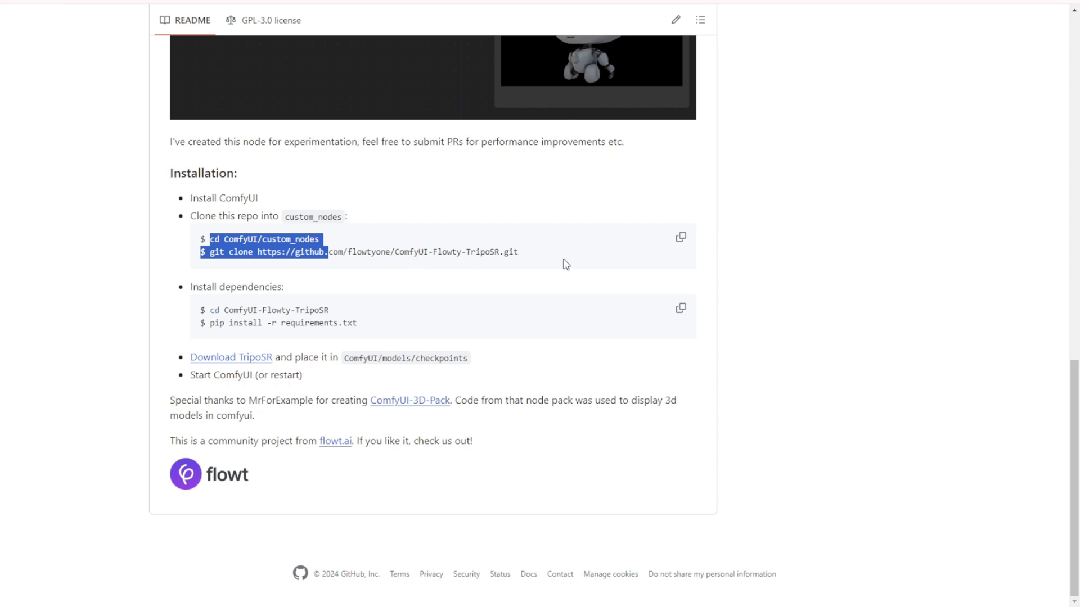
{"action": "left_click_drag", "start_coordinate": [277, 288], "coordinate": [198, 288]}
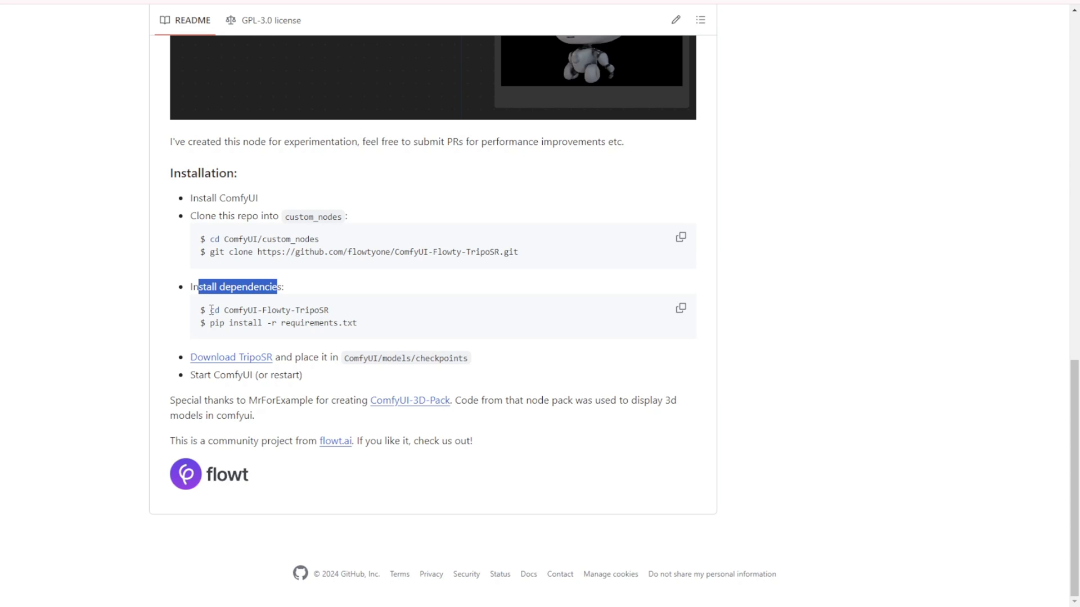
{"action": "left_click_drag", "start_coordinate": [211, 310], "coordinate": [331, 311]}
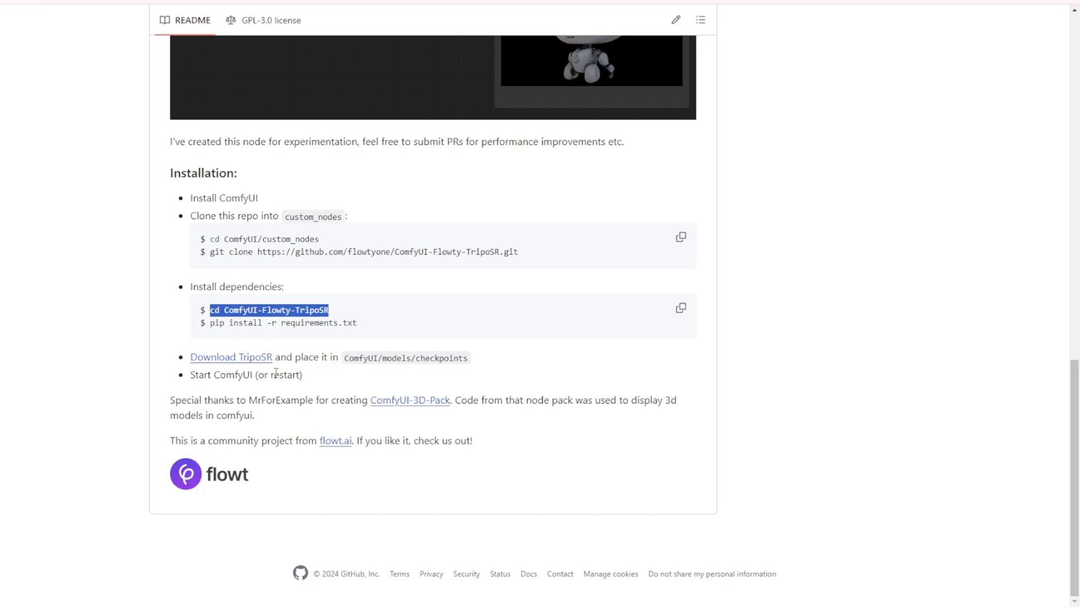
{"action": "scroll", "coordinate": [619, 325], "scroll_direction": "up", "scroll_amount": 5}
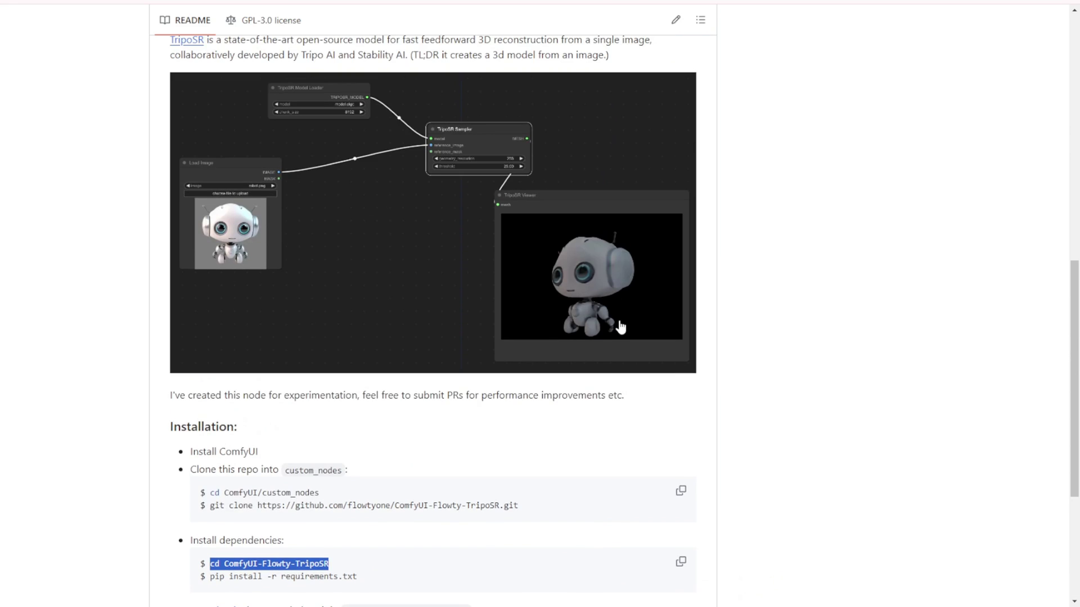
{"action": "scroll", "coordinate": [619, 325], "scroll_direction": "up", "scroll_amount": 3}
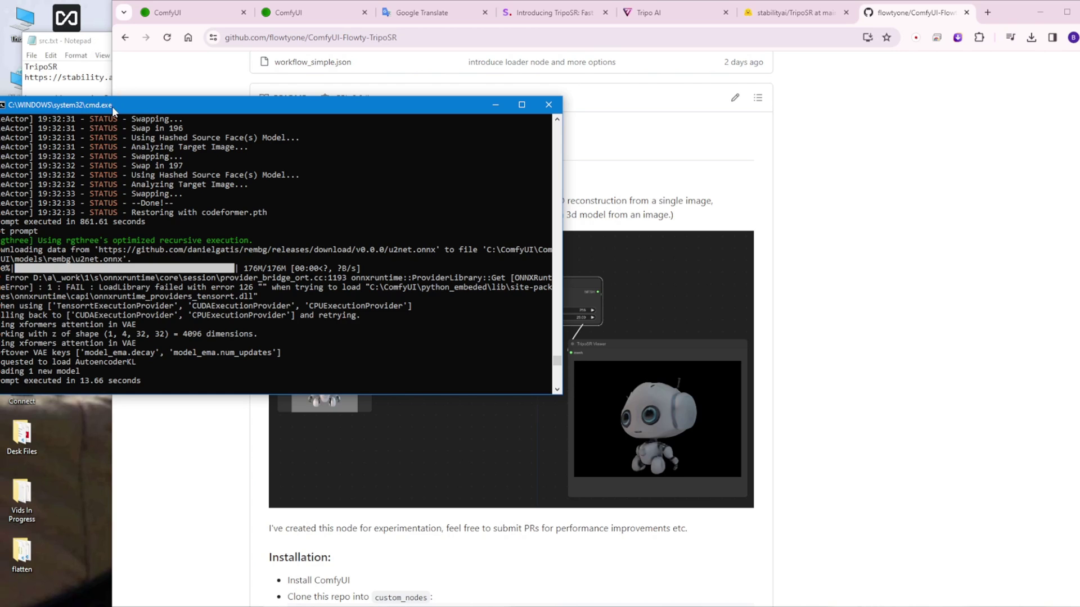
- Close the Google Translate tab and return to the TripoSR files page
{"action": "left_click_drag", "start_coordinate": [112, 106], "coordinate": [113, 56]}
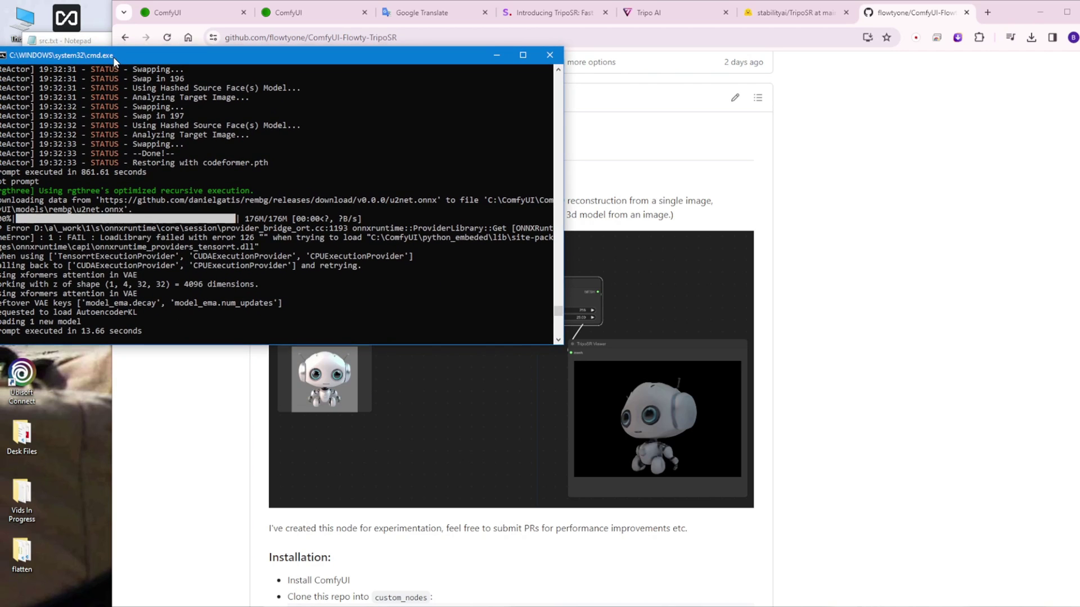
{"action": "left_click", "coordinate": [483, 12]}
{"action": "left_click", "coordinate": [669, 12]}
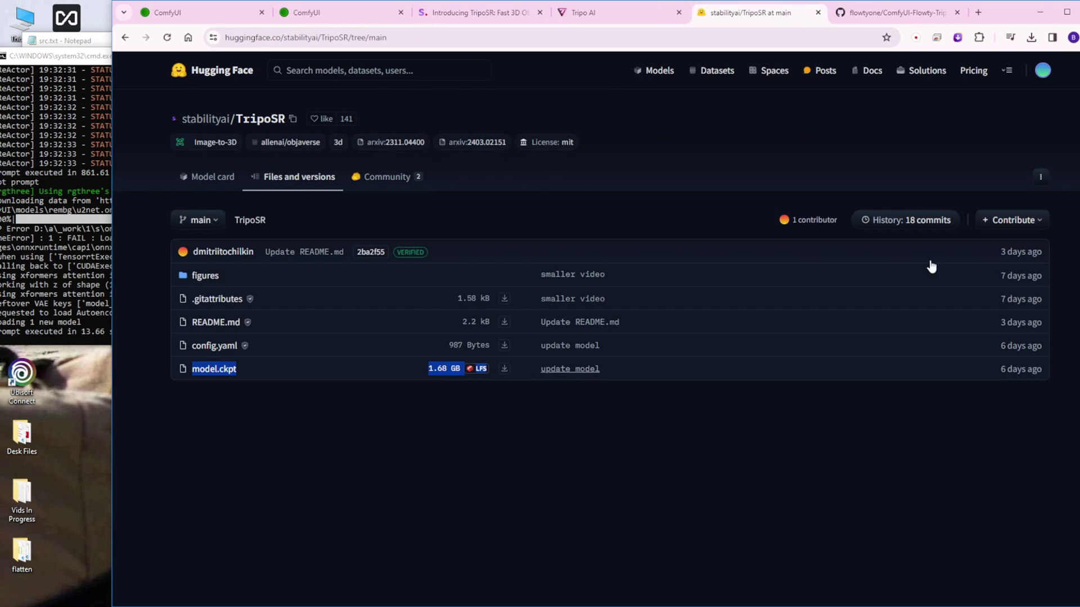
{"action": "left_click", "coordinate": [900, 12]}
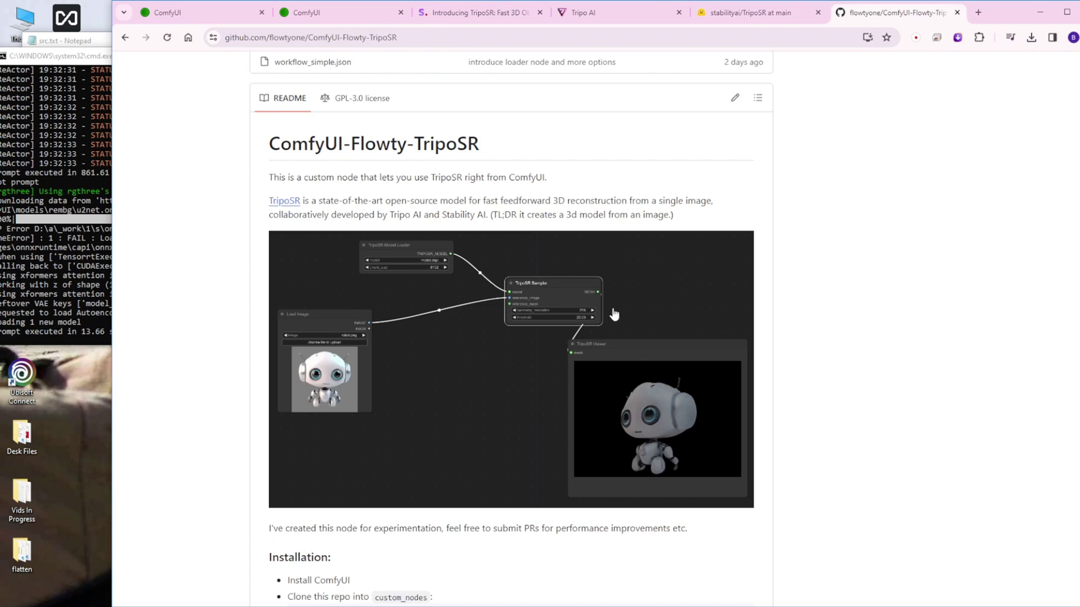
{"action": "scroll", "coordinate": [614, 315], "scroll_direction": "down", "scroll_amount": 6}
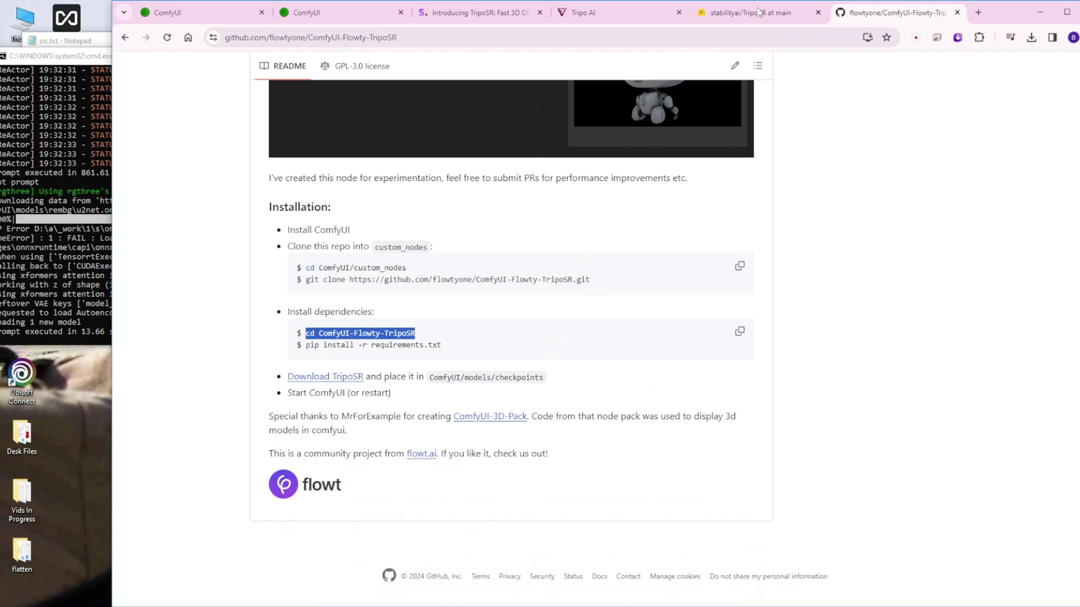
{"action": "left_click", "coordinate": [758, 13]}
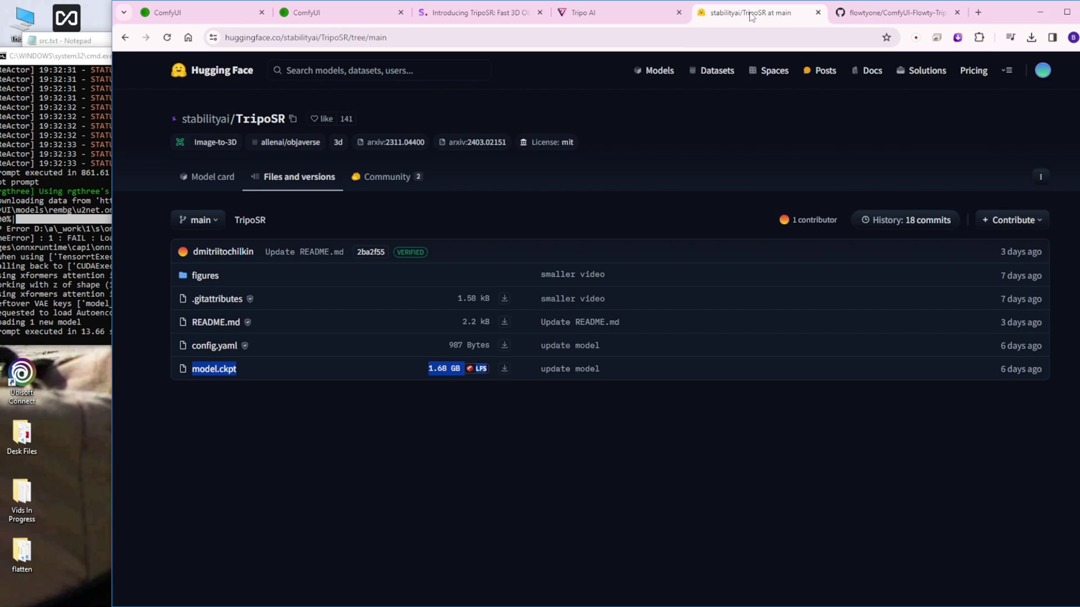
- Download model.ckpt into ComfyUI\models\checkpoints, prefixing the file name with 'TripoRS_'
{"action": "left_click", "coordinate": [499, 371]}
{"action": "double_click", "coordinate": [256, 107]}
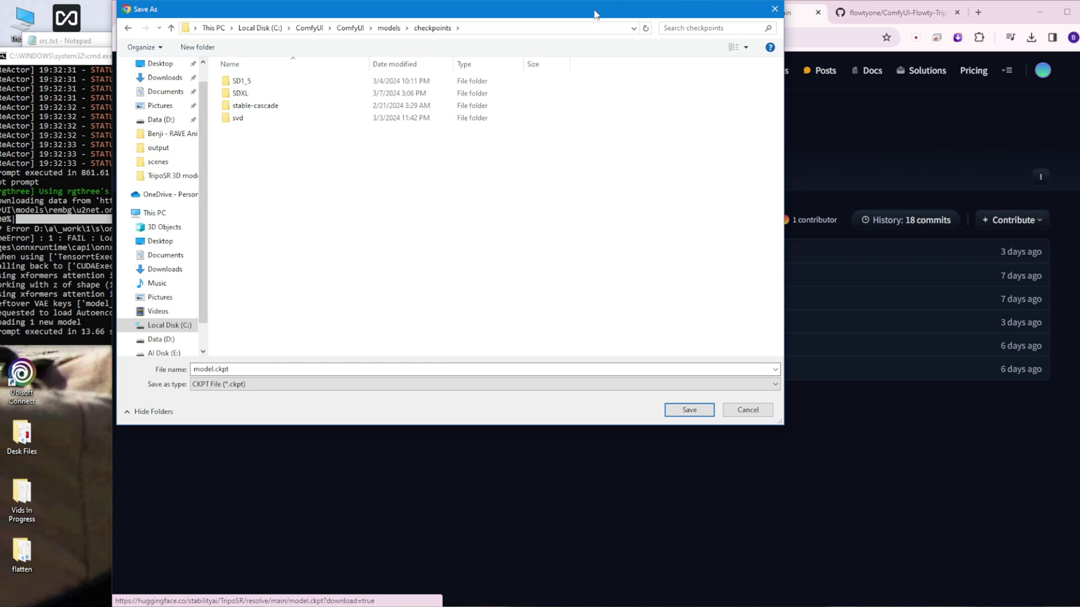
{"action": "left_click_drag", "start_coordinate": [595, 10], "coordinate": [590, 56]}
{"action": "left_click", "coordinate": [263, 412]}
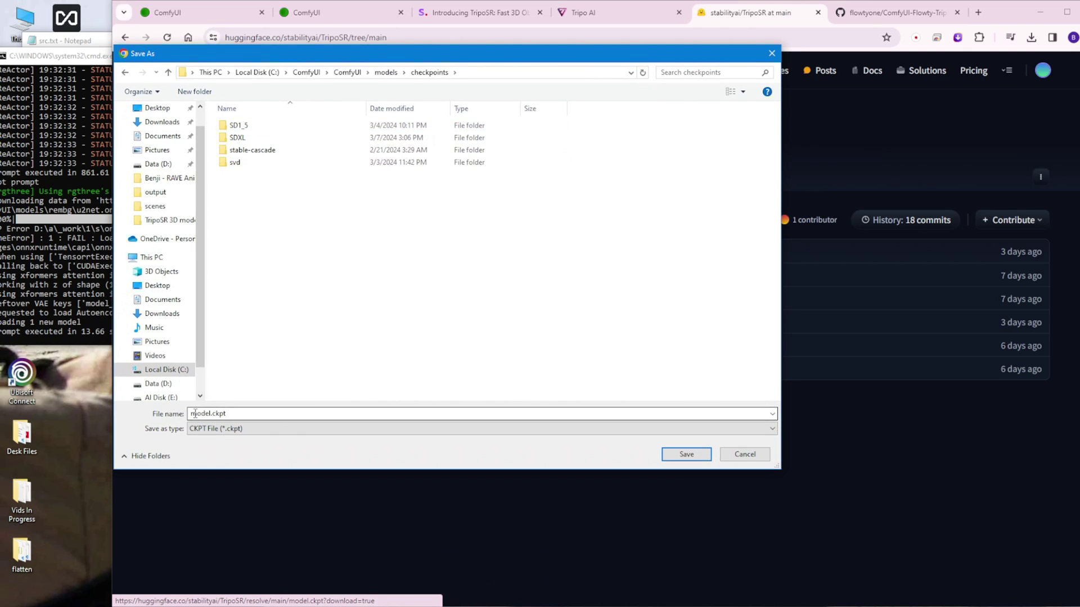
{"action": "left_click", "coordinate": [207, 414]}
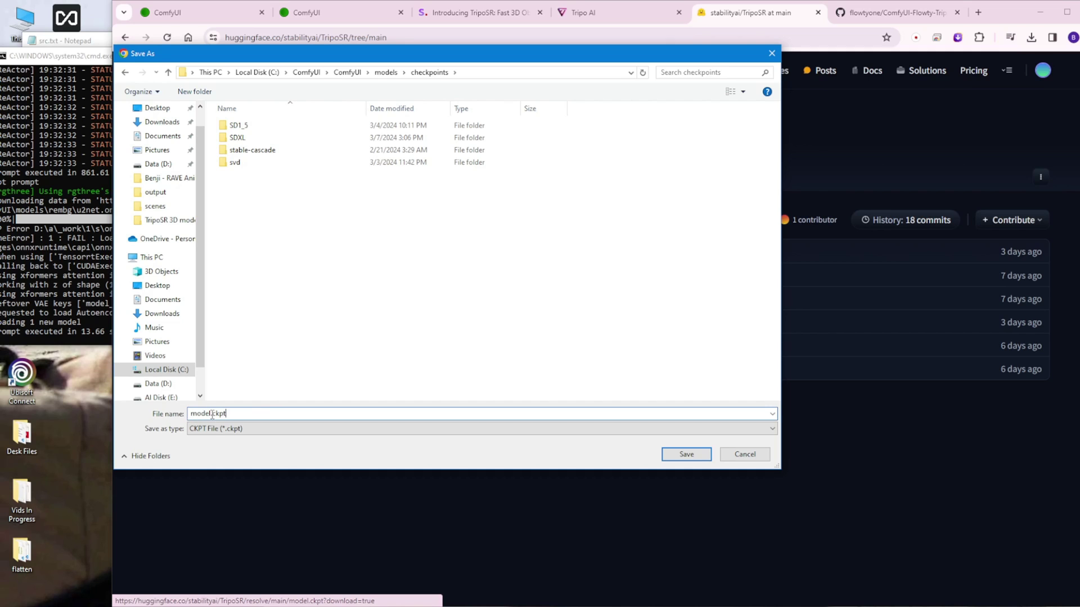
{"action": "type", "text": "TripoRS_"}
{"action": "left_click", "coordinate": [686, 455]}
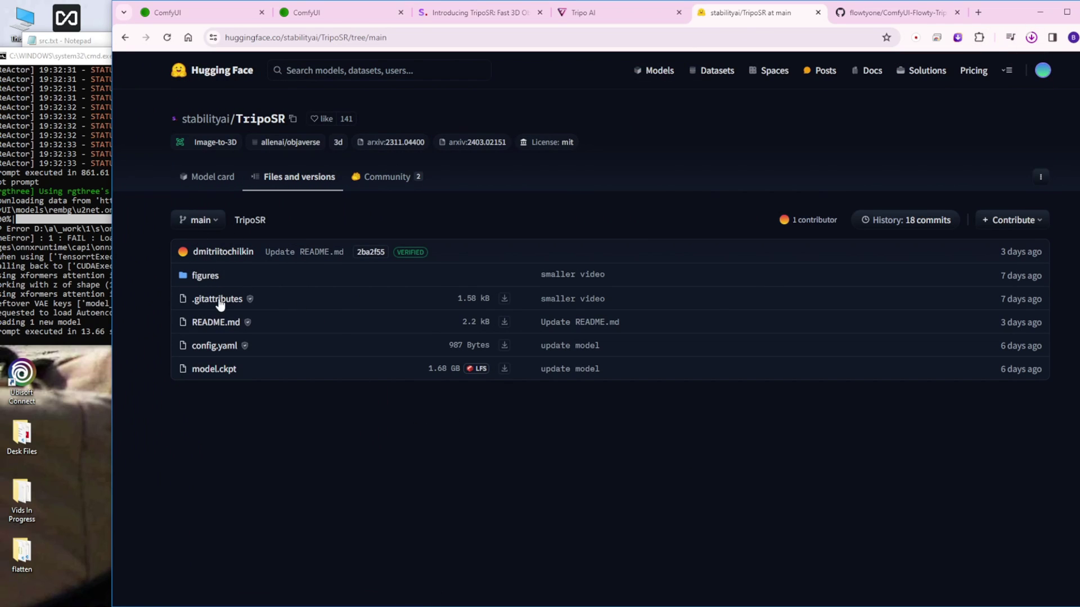
- Open a Command Prompt in the custom_nodes folder and copy the git clone command
{"action": "left_click", "coordinate": [907, 16]}
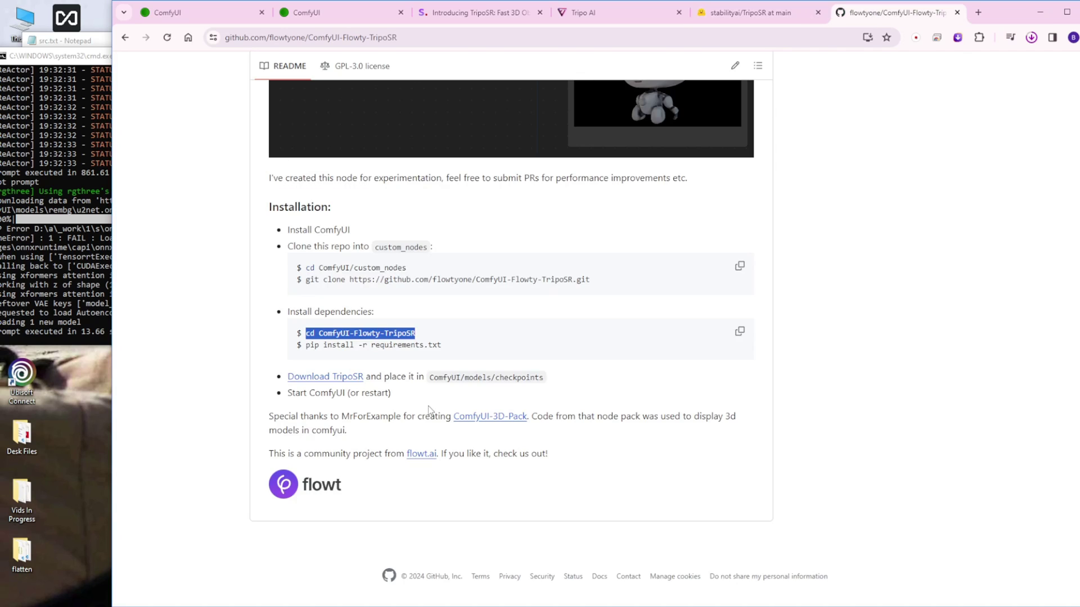
{"action": "double_click", "coordinate": [380, 267]}
{"action": "key", "text": "alt+Tab"}
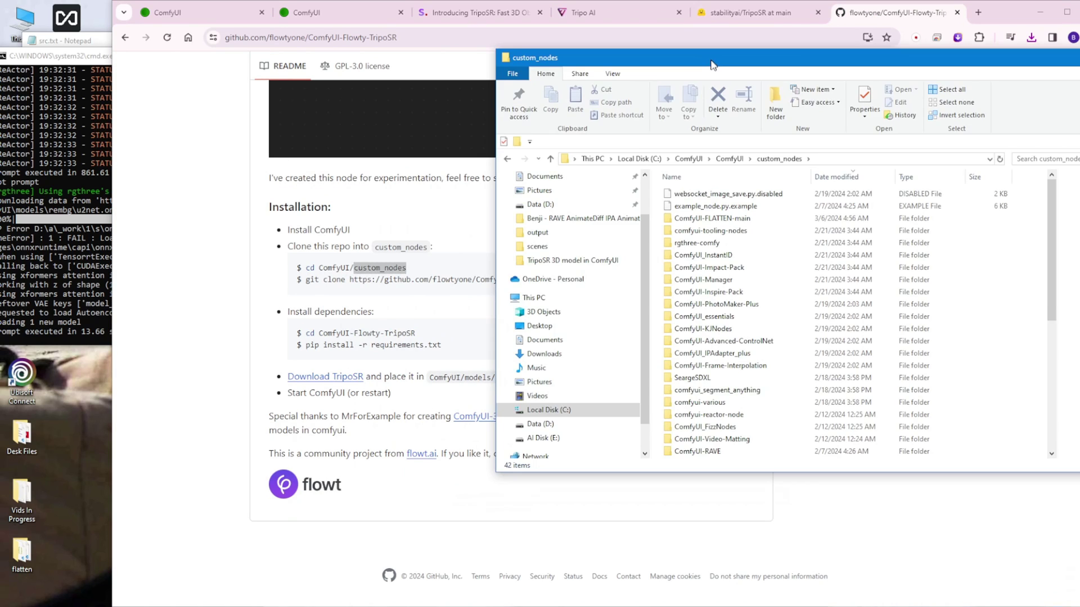
{"action": "left_click", "coordinate": [406, 276]}
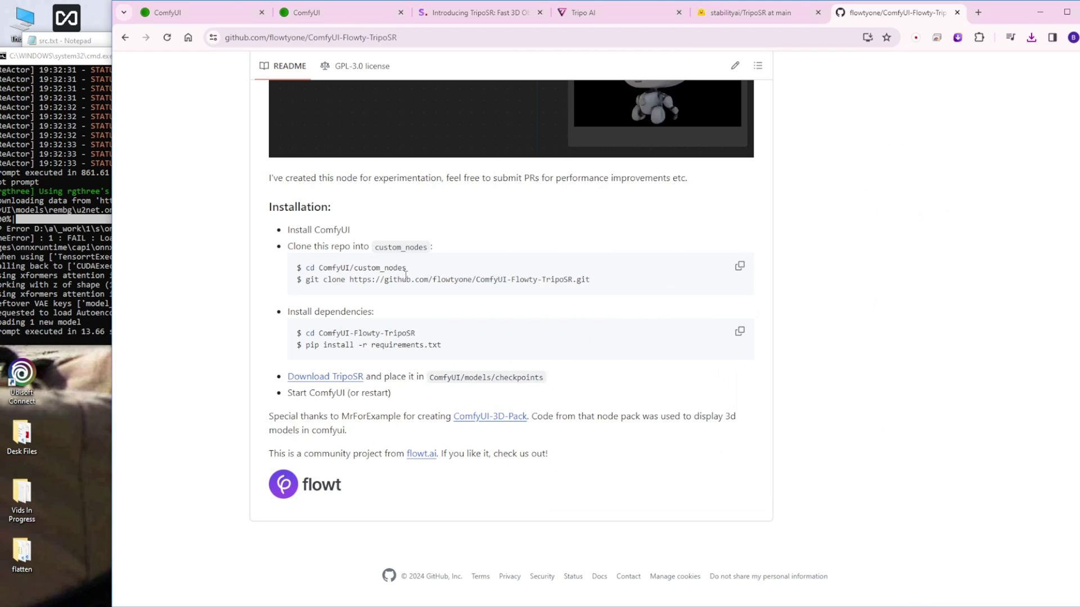
{"action": "left_click_drag", "start_coordinate": [305, 280], "coordinate": [592, 288]}
{"action": "key", "text": "ctrl+c"}
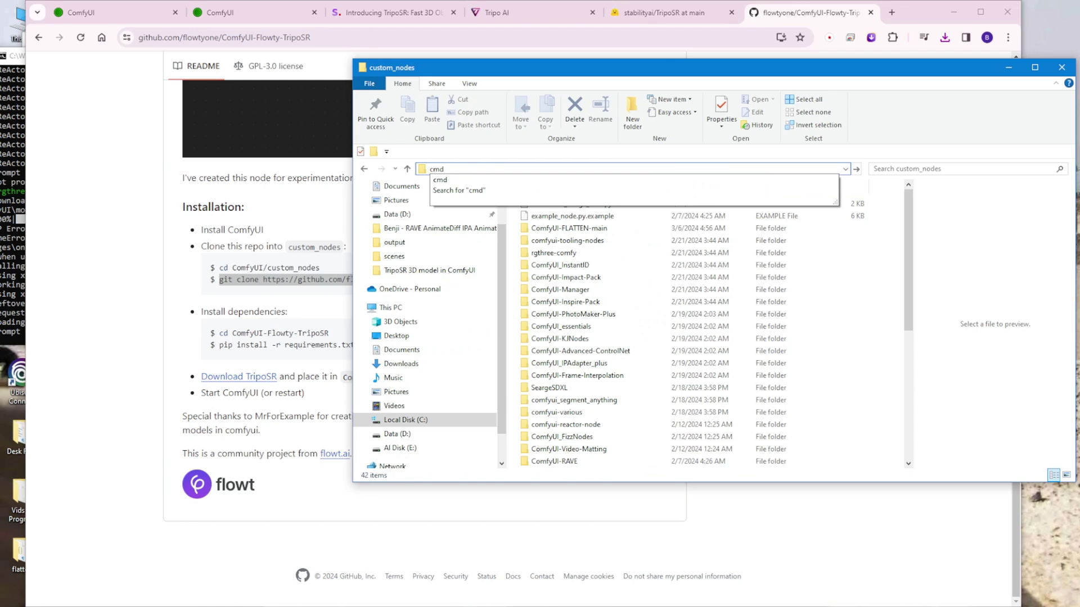
{"action": "key", "text": "Return"}
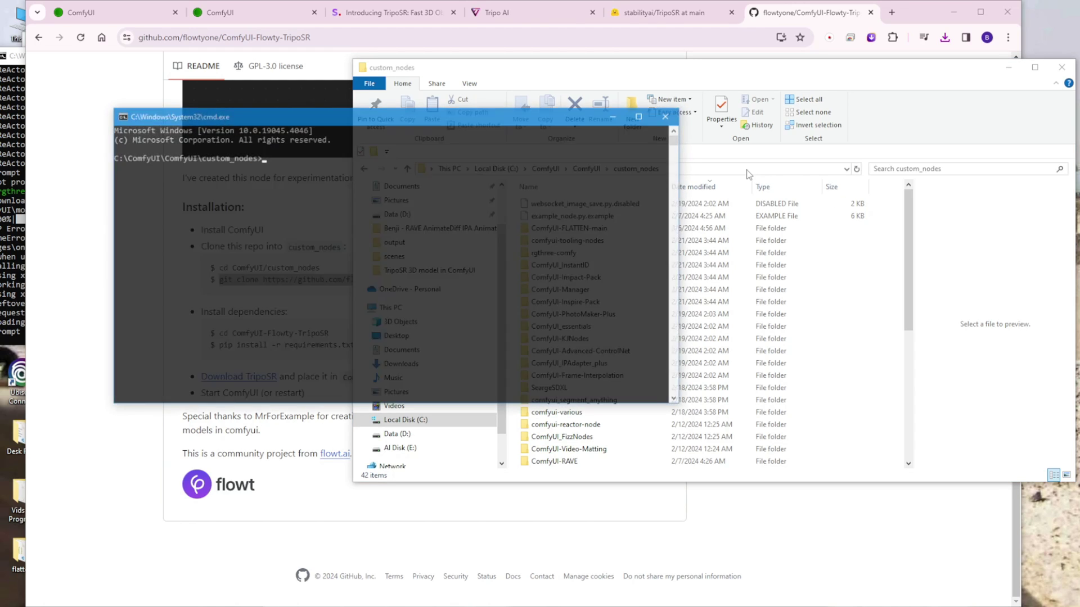
- Paste and run the git clone command for ComfyUI-Flowty-TripoSR in the console
{"action": "left_click_drag", "start_coordinate": [305, 117], "coordinate": [516, 129]}
{"action": "left_click", "coordinate": [515, 189]}
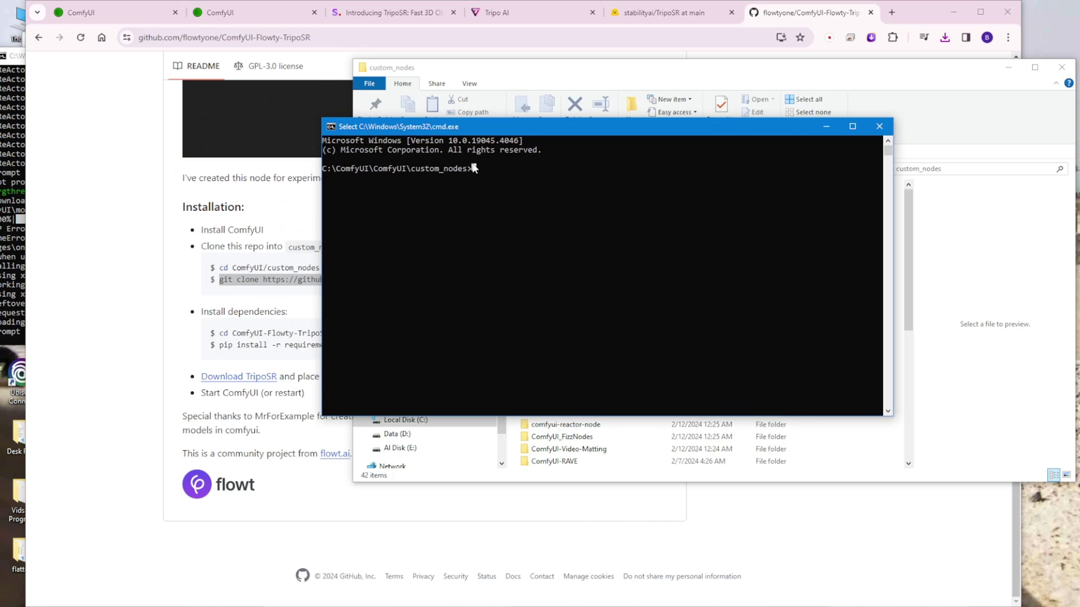
{"action": "right_click", "coordinate": [512, 168]}
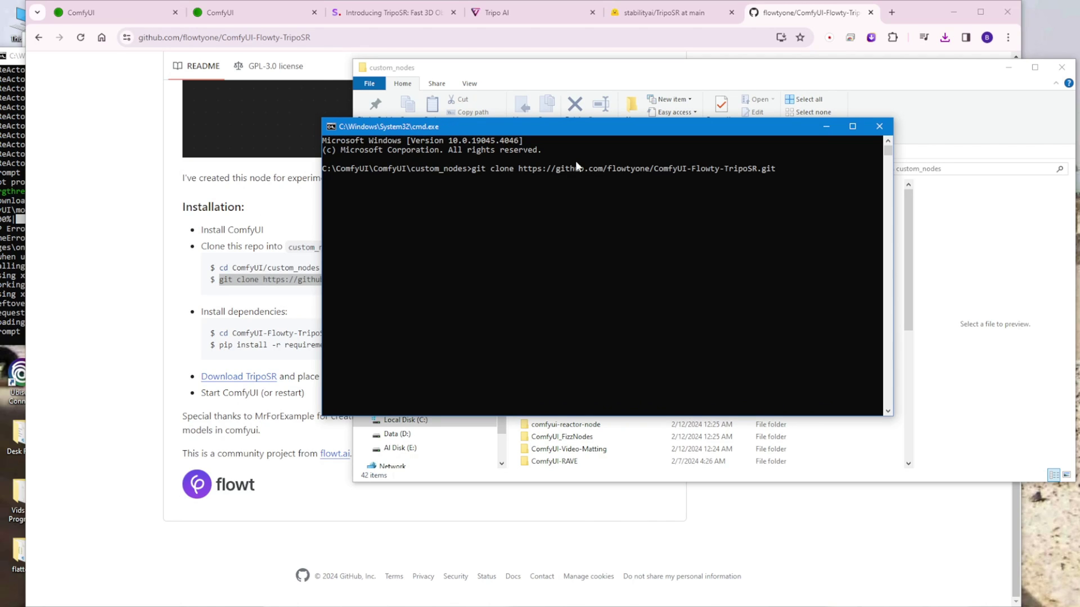
{"action": "key", "text": "Return"}
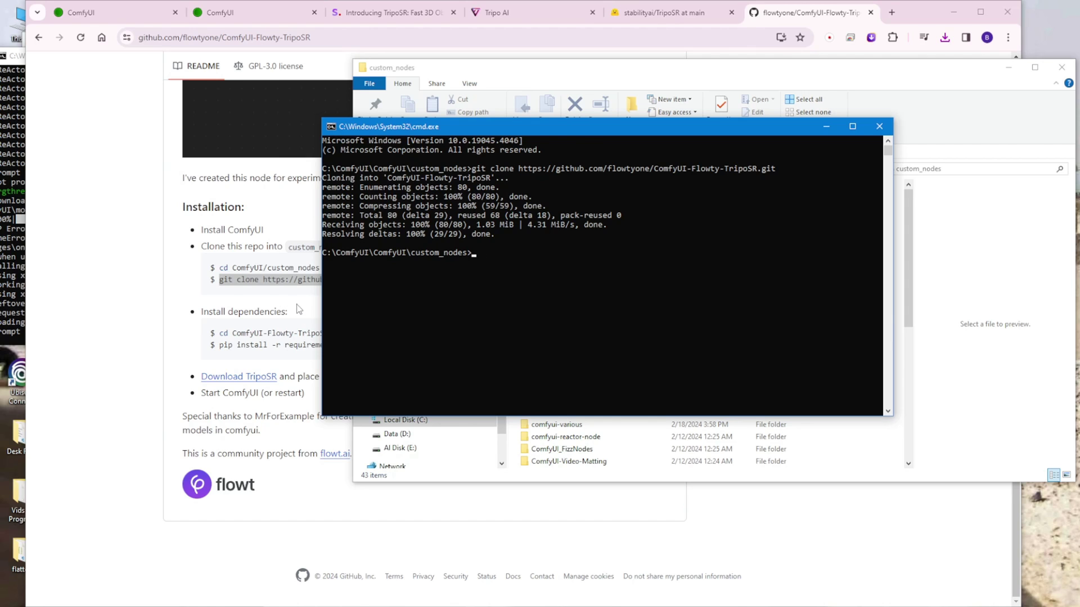
{"action": "left_click", "coordinate": [312, 310]}
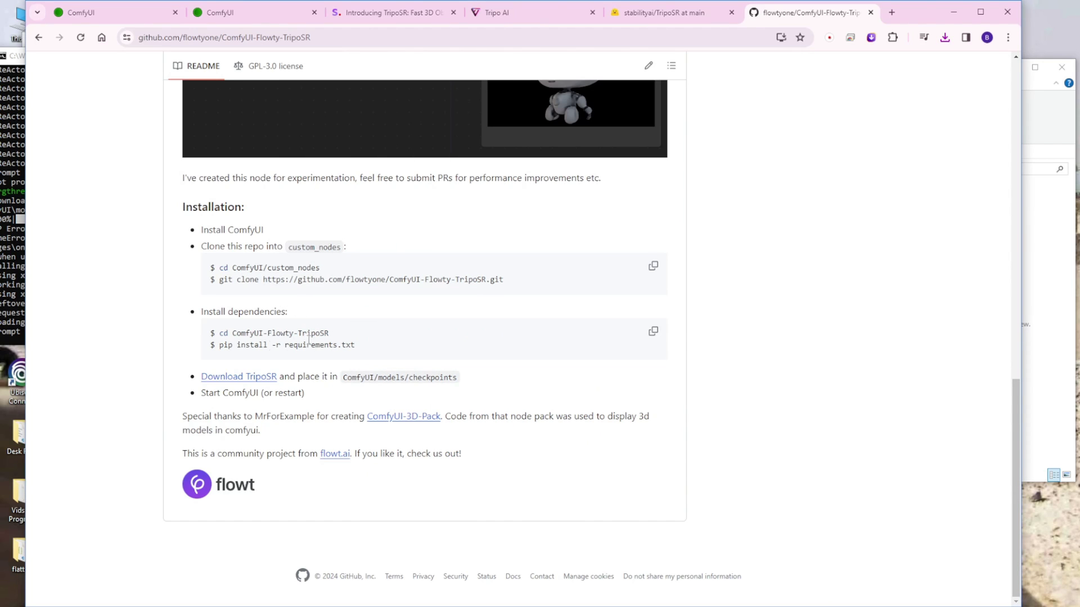
{"action": "key", "text": "Home"}
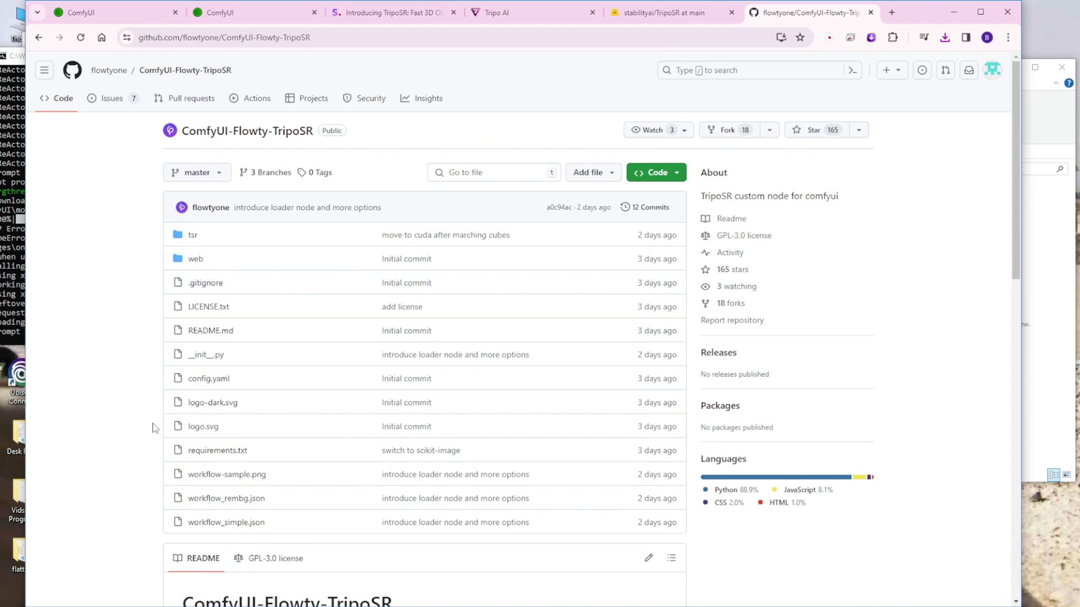
{"action": "scroll", "coordinate": [152, 416], "scroll_direction": "down", "scroll_amount": 5}
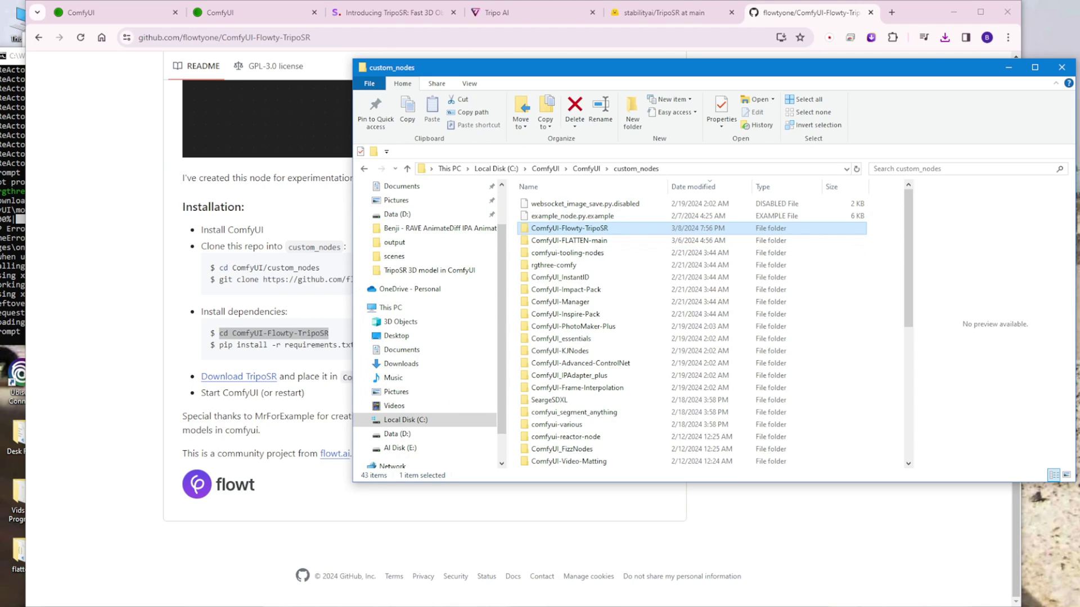
- Change into the ComfyUI-Flowty-TripoSR folder with cd in the console
{"action": "left_click", "coordinate": [435, 554]}
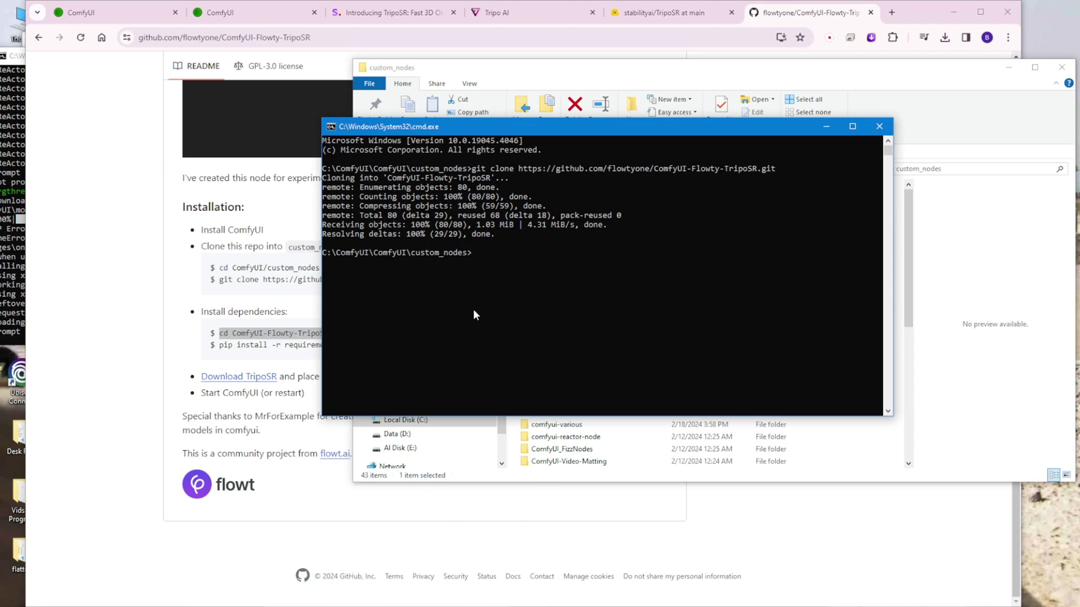
{"action": "left_click", "coordinate": [539, 243]}
{"action": "type", "text": "cd ComfyUI-Flowty-TripoSR"}
{"action": "key", "text": "Return"}
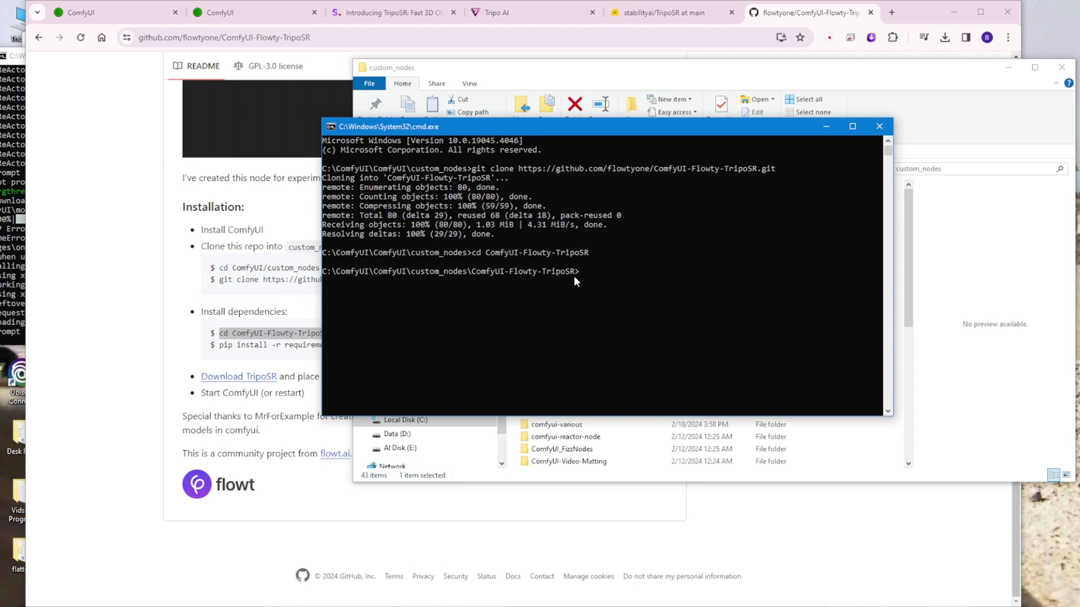
- Copy and run pip install -r requirements.txt from the README in the console
{"action": "left_click_drag", "start_coordinate": [485, 127], "coordinate": [711, 137]}
{"action": "left_click", "coordinate": [266, 343]}
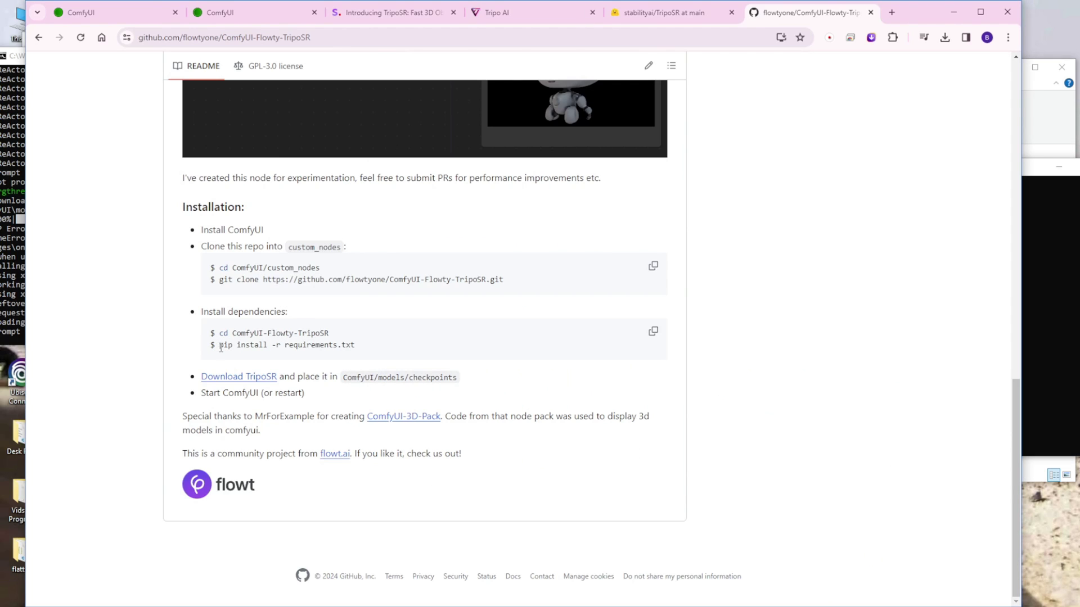
{"action": "left_click_drag", "start_coordinate": [220, 346], "coordinate": [355, 345]}
{"action": "key", "text": "ctrl+c"}
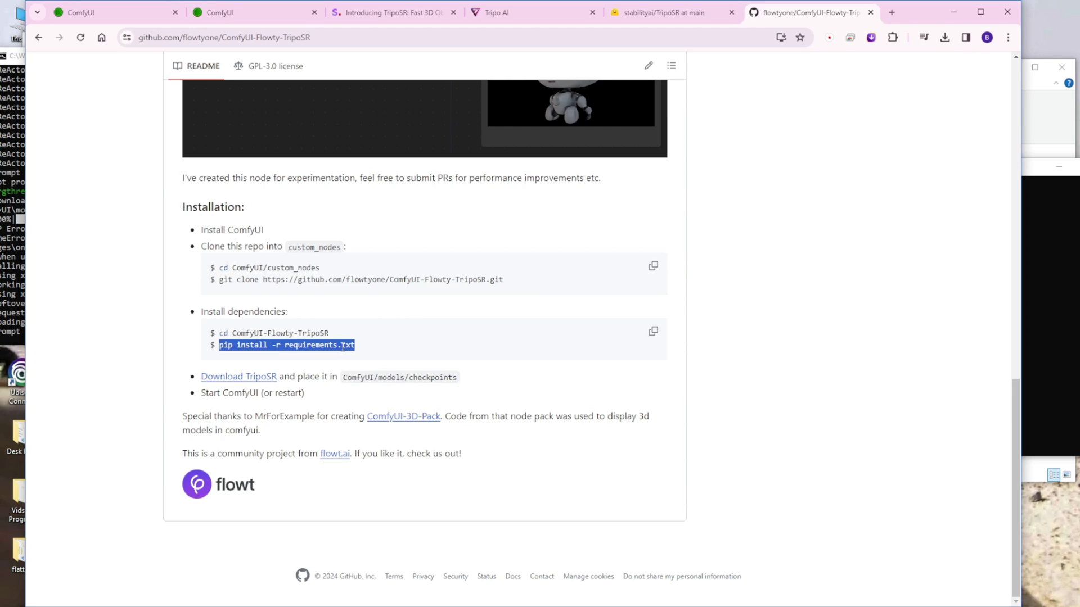
{"action": "key", "text": "alt+Tab"}
{"action": "left_click", "coordinate": [840, 306]}
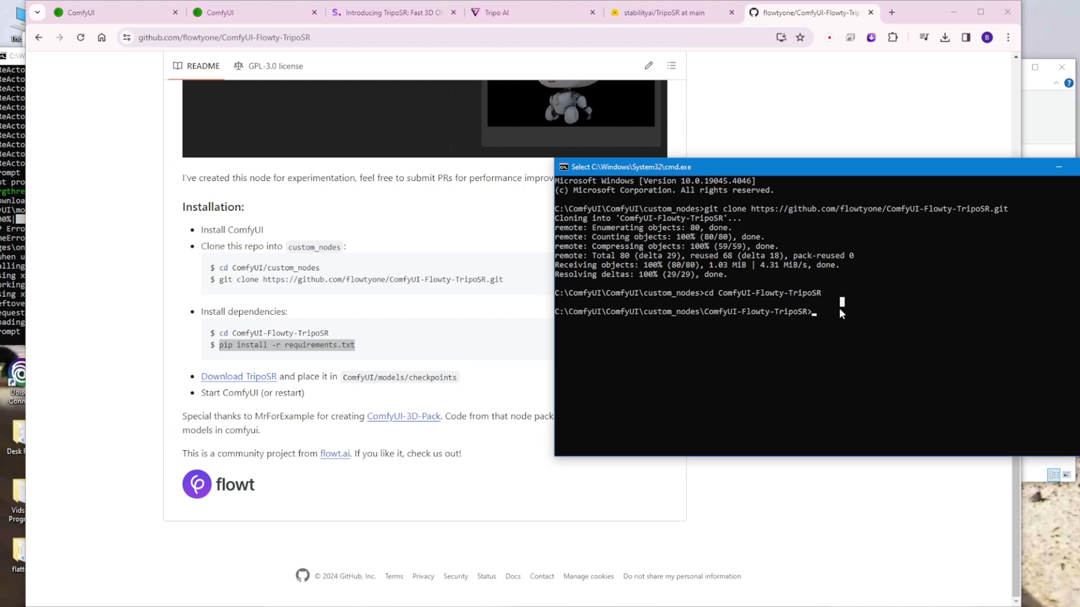
{"action": "right_click", "coordinate": [819, 312]}
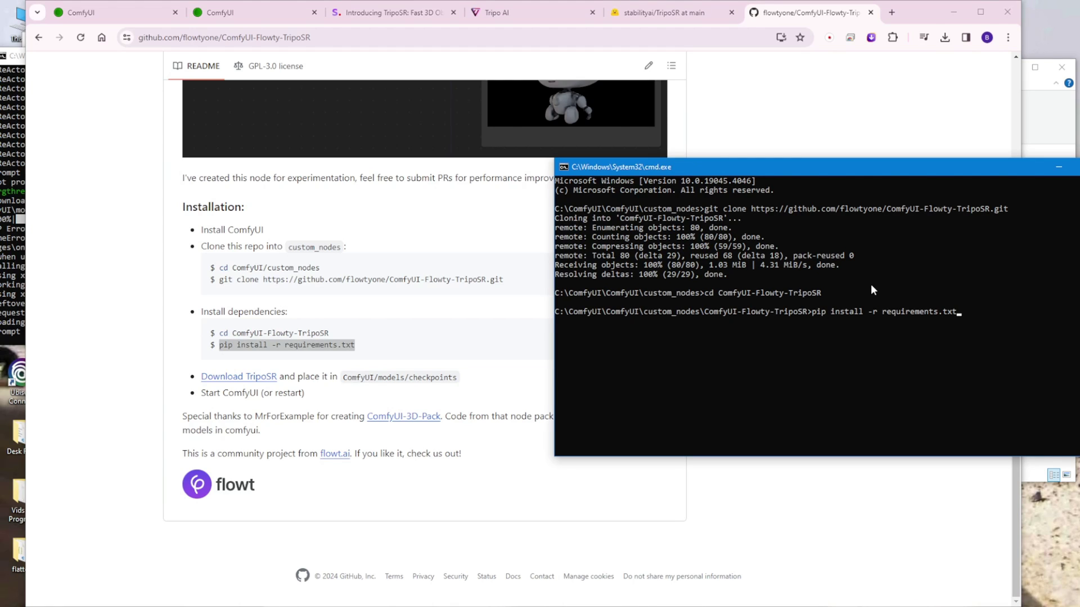
{"action": "key", "text": "Return"}
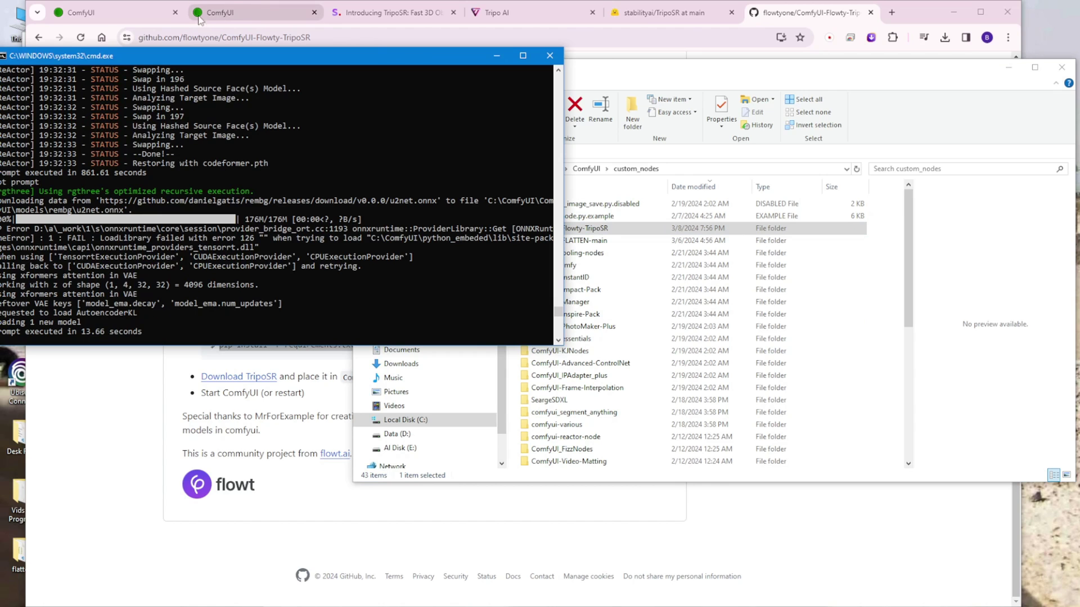
- Open the README's example workflow image, workflow-sample.png, on GitHub
{"action": "left_click", "coordinate": [135, 17]}
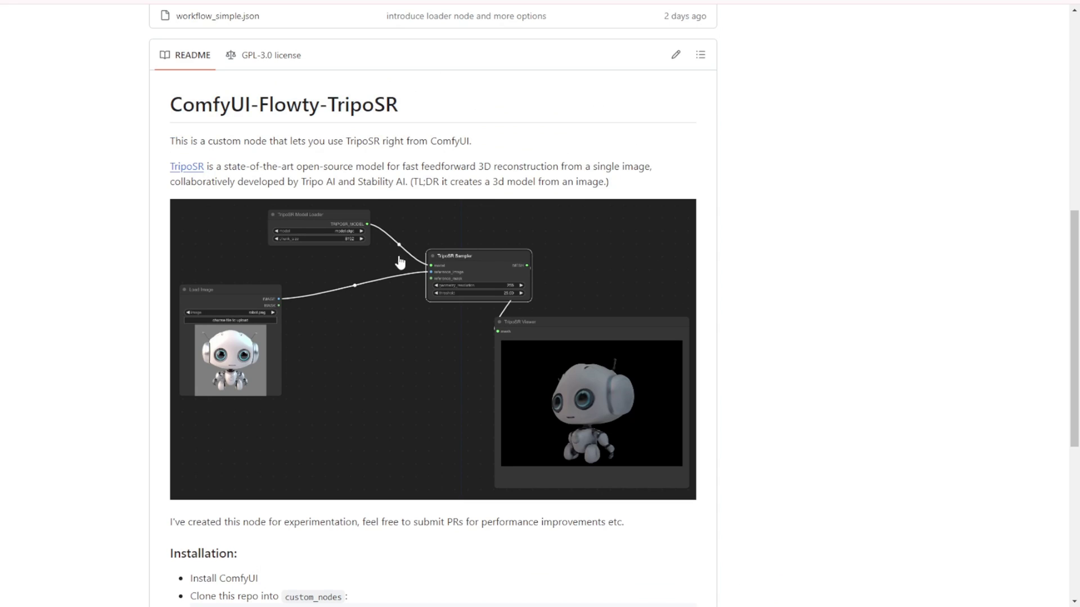
{"action": "left_click", "coordinate": [455, 268]}
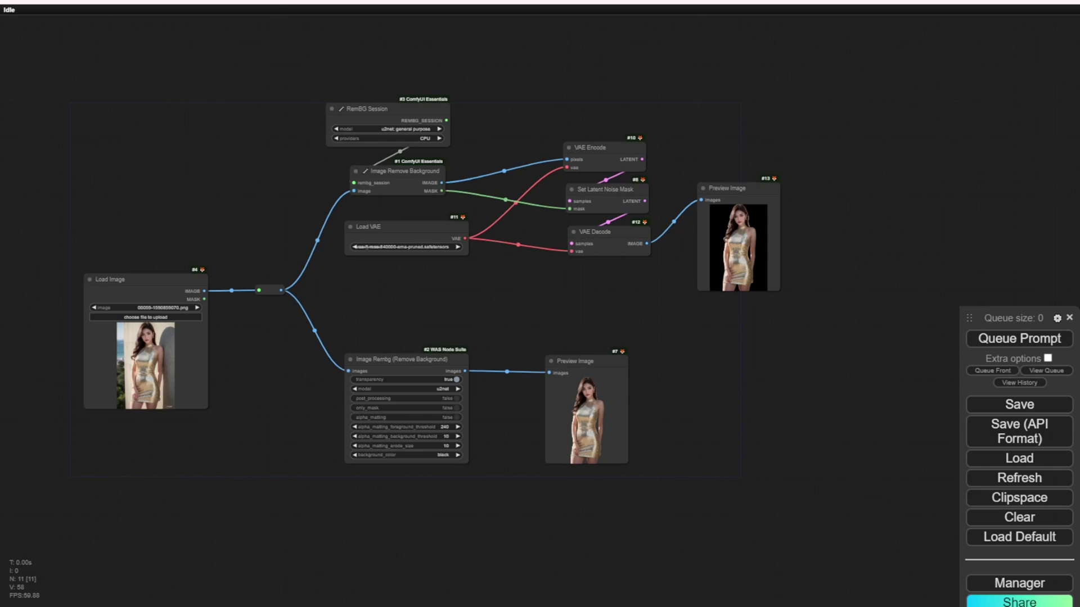
{"action": "scroll", "coordinate": [360, 89], "scroll_direction": "up", "scroll_amount": 3}
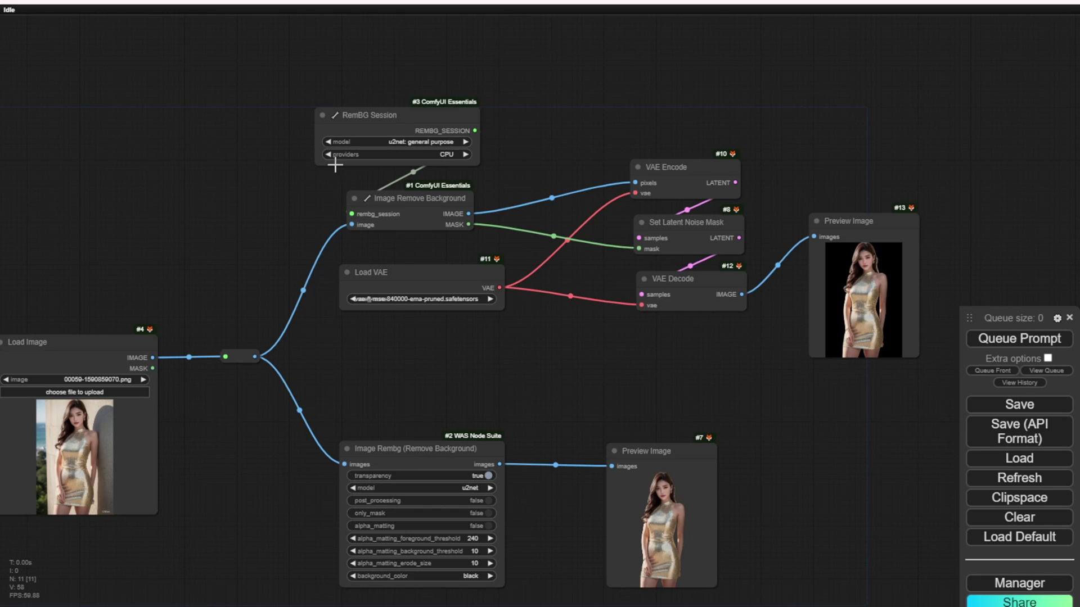
{"action": "scroll", "coordinate": [442, 210], "scroll_direction": "up", "scroll_amount": 4}
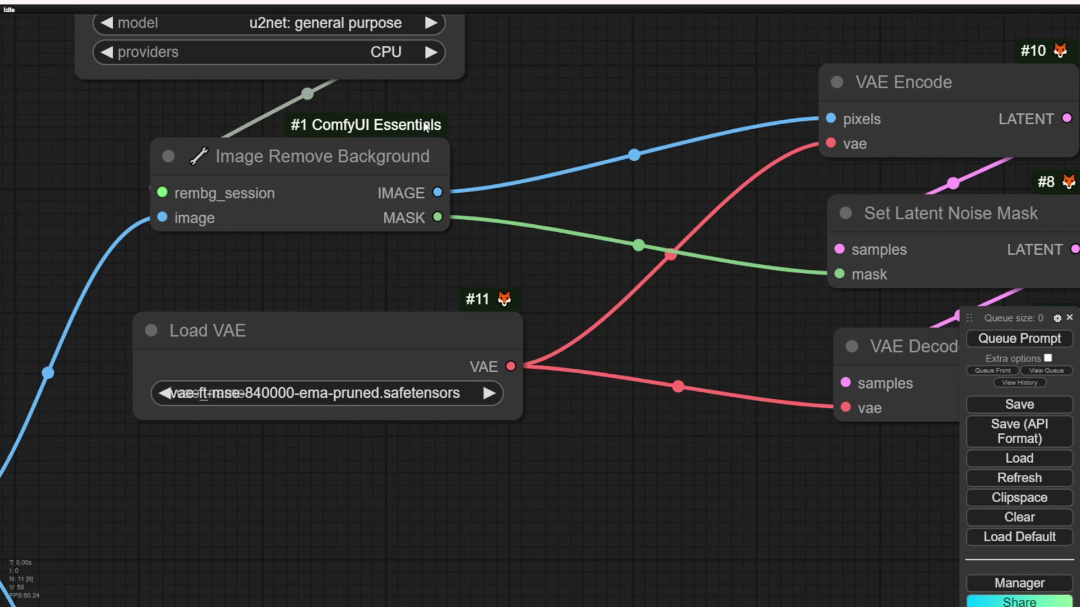
{"action": "left_click_drag", "start_coordinate": [511, 112], "coordinate": [488, 234]}
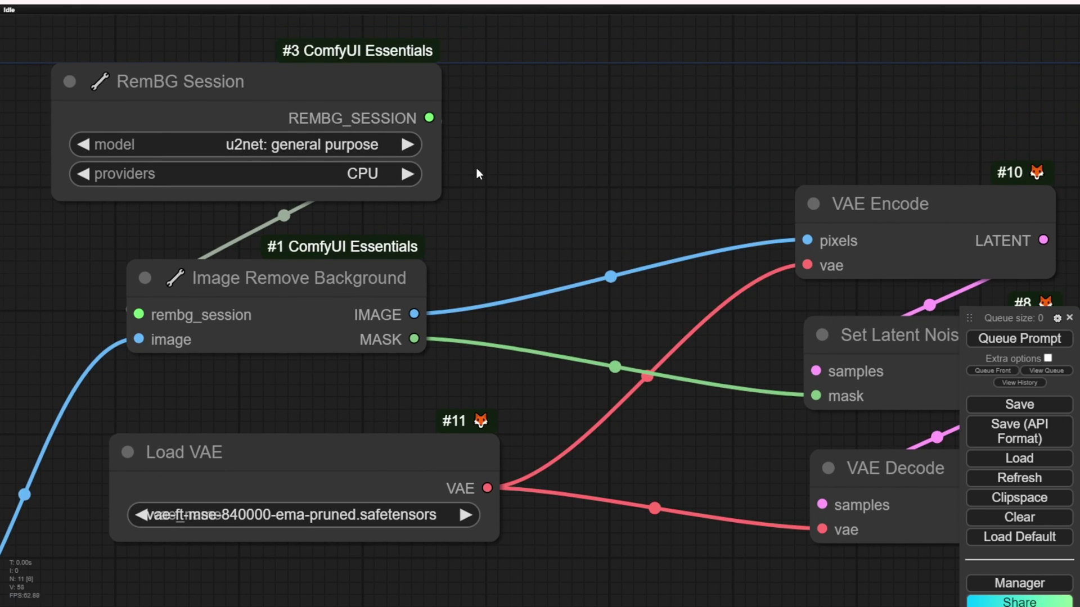
{"action": "scroll", "coordinate": [476, 168], "scroll_direction": "down", "scroll_amount": 8}
{"action": "left_click_drag", "start_coordinate": [541, 165], "coordinate": [667, 43]}
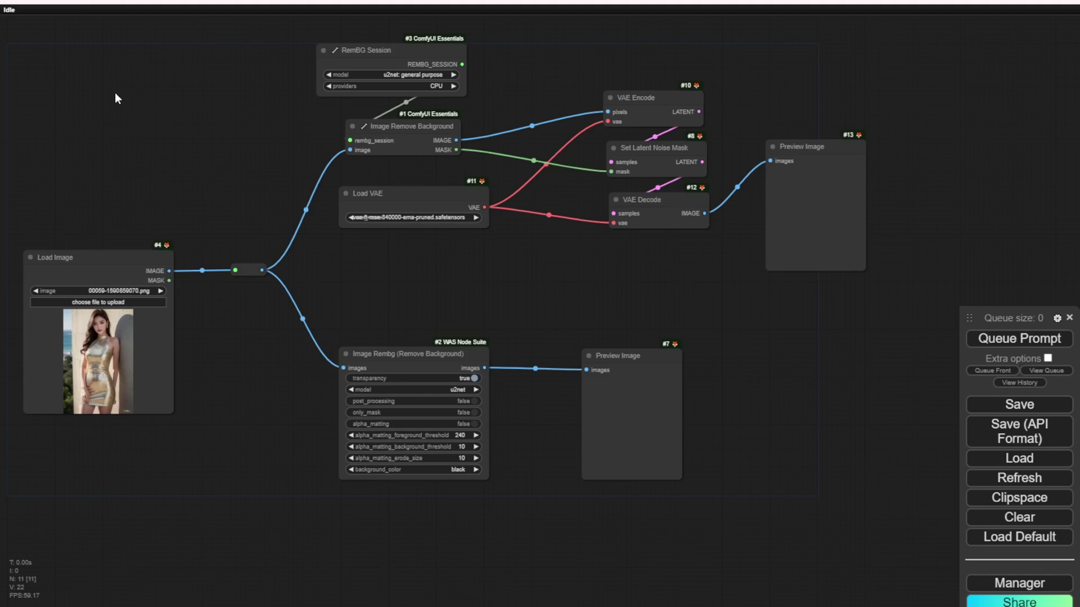
- Add TripoSR Model Loader, TripoSR Sampler and TripoSR Viewer nodes from the Flowty TripoSR category
{"action": "left_click_drag", "start_coordinate": [113, 94], "coordinate": [435, 275]}
{"action": "right_click", "coordinate": [335, 120]}
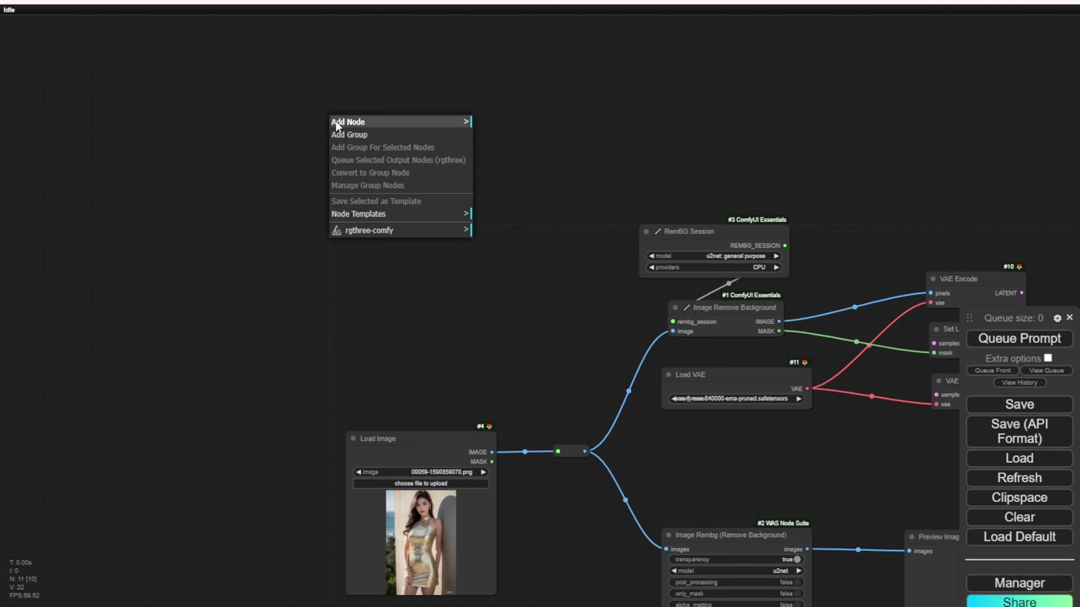
{"action": "left_click", "coordinate": [381, 126]}
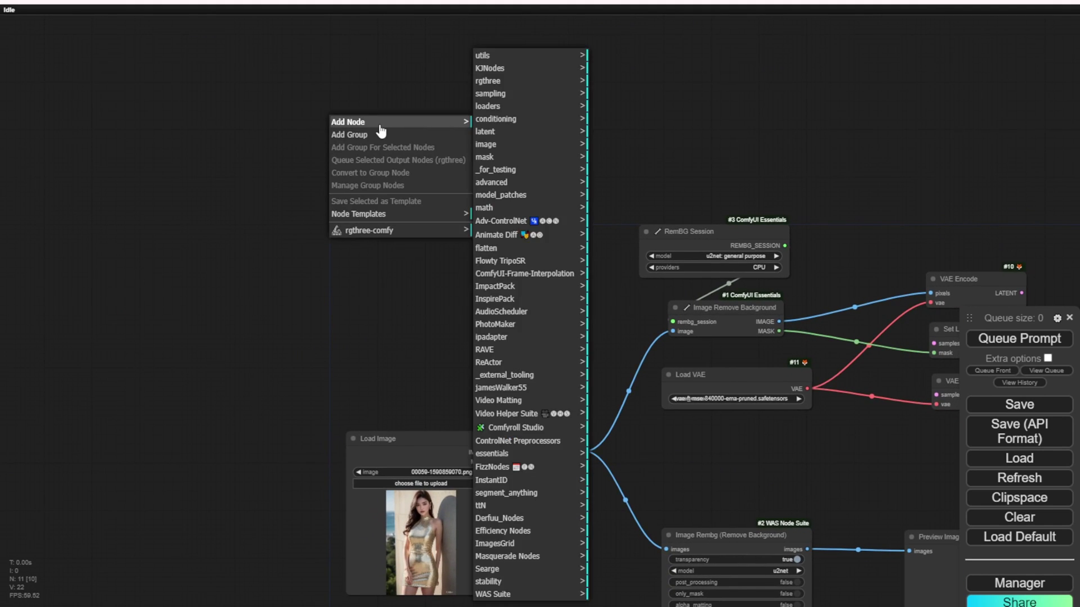
{"action": "left_click", "coordinate": [523, 262]}
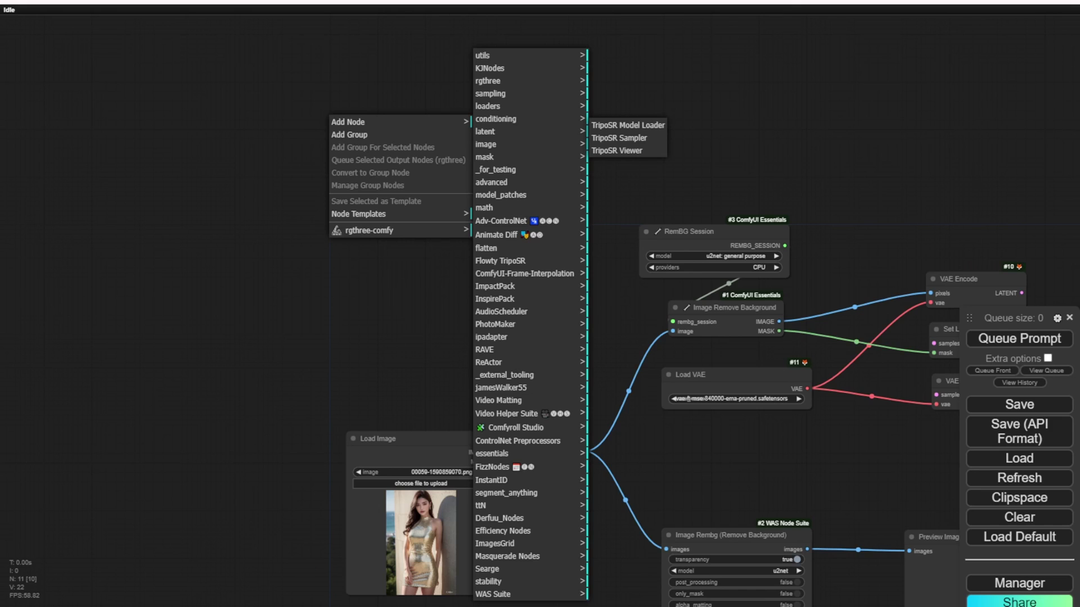
{"action": "left_click", "coordinate": [627, 125]}
{"action": "right_click", "coordinate": [524, 79]}
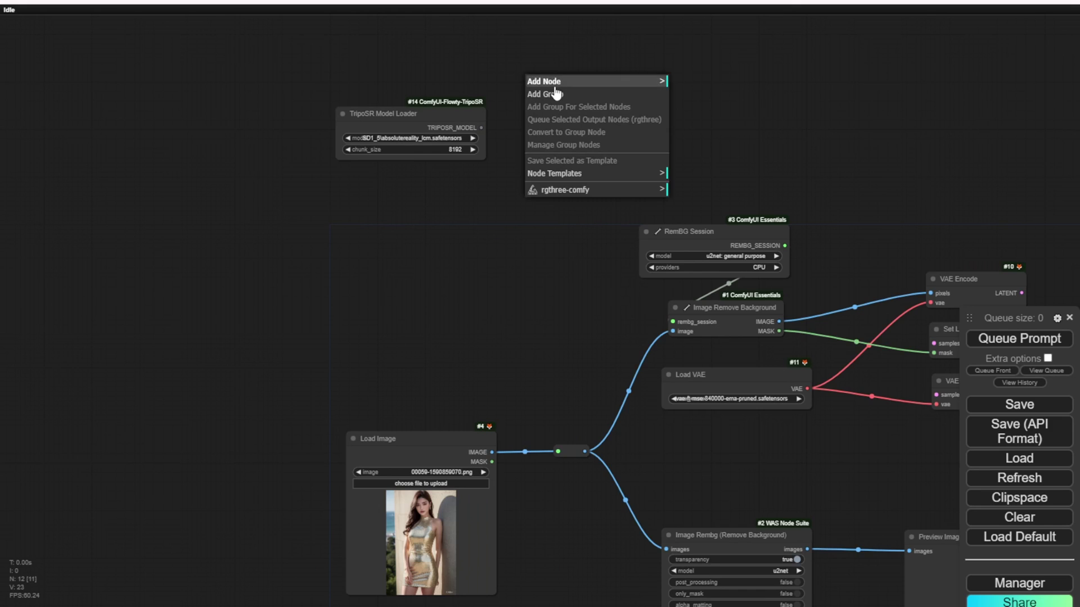
{"action": "left_click", "coordinate": [548, 82]}
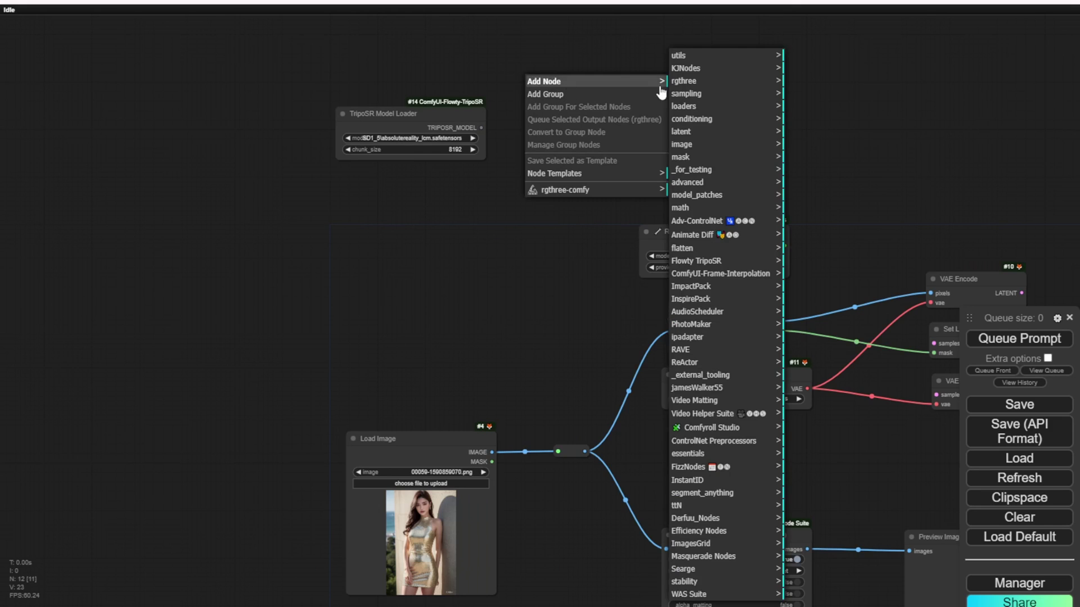
{"action": "left_click", "coordinate": [726, 261]}
{"action": "left_click", "coordinate": [837, 101]}
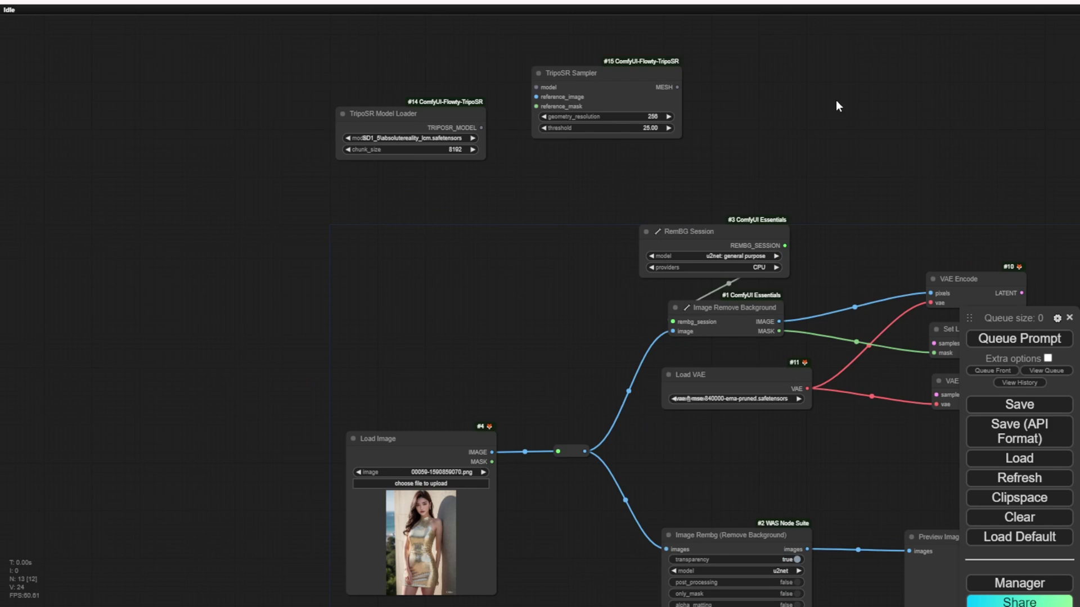
{"action": "right_click", "coordinate": [751, 86]}
{"action": "left_click", "coordinate": [763, 84]}
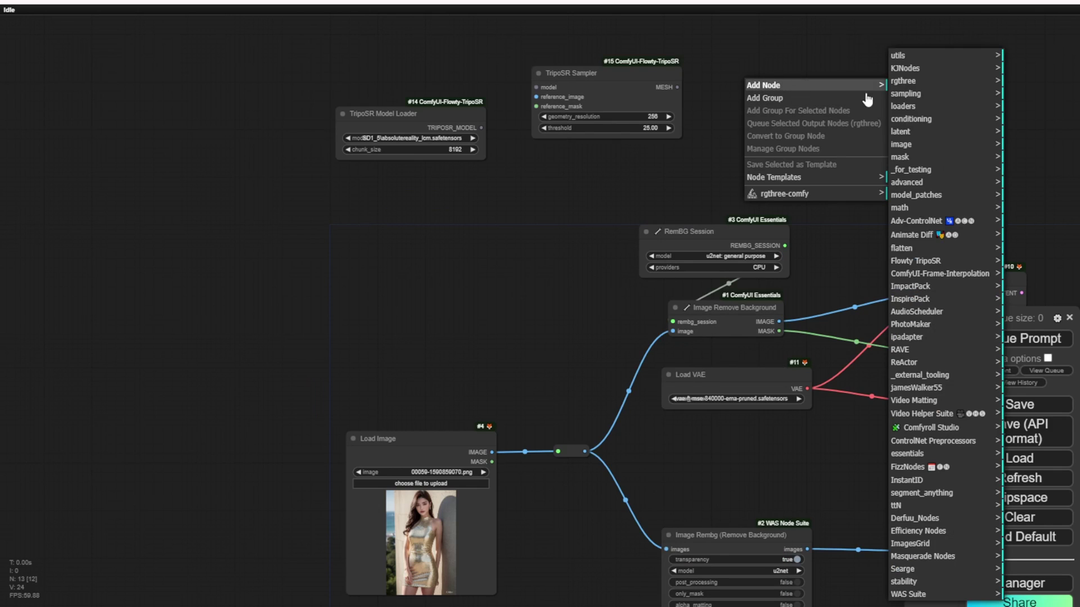
{"action": "left_click", "coordinate": [944, 268]}
{"action": "left_click", "coordinate": [1029, 105]}
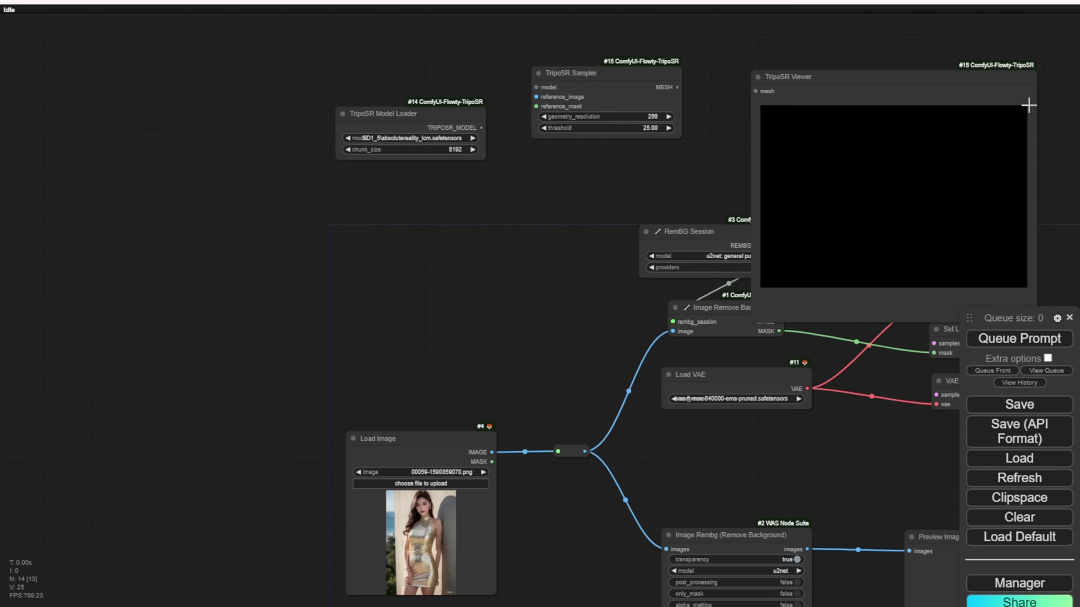
- Place the TripoSR Viewer node to the right of the lower Preview Image
{"action": "left_click_drag", "start_coordinate": [909, 60], "coordinate": [870, 77]}
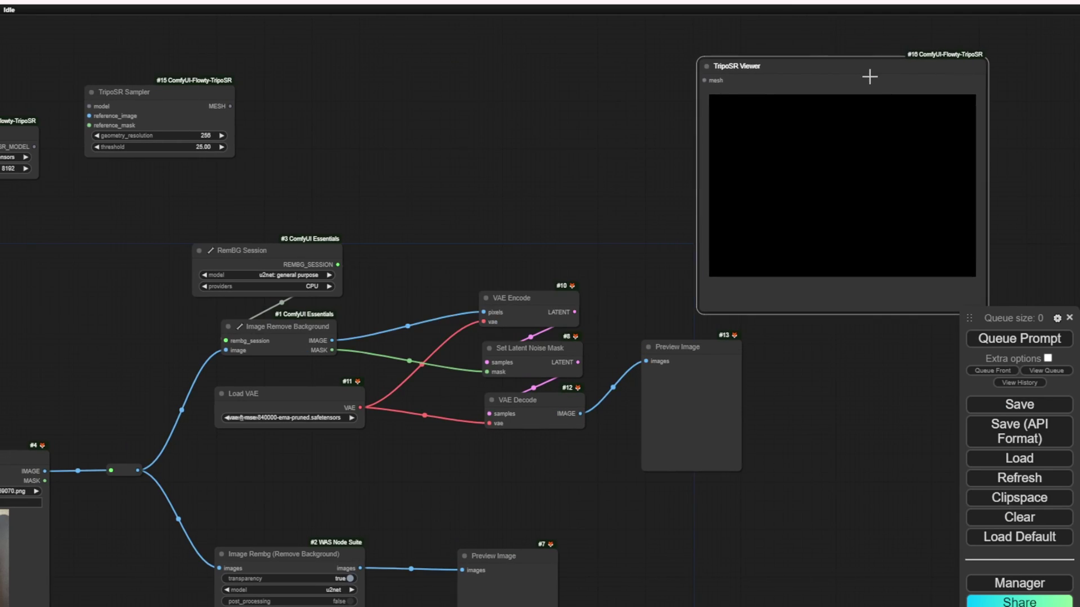
{"action": "left_click_drag", "start_coordinate": [471, 195], "coordinate": [483, 43]}
{"action": "scroll", "coordinate": [513, 87], "scroll_direction": "down", "scroll_amount": 3}
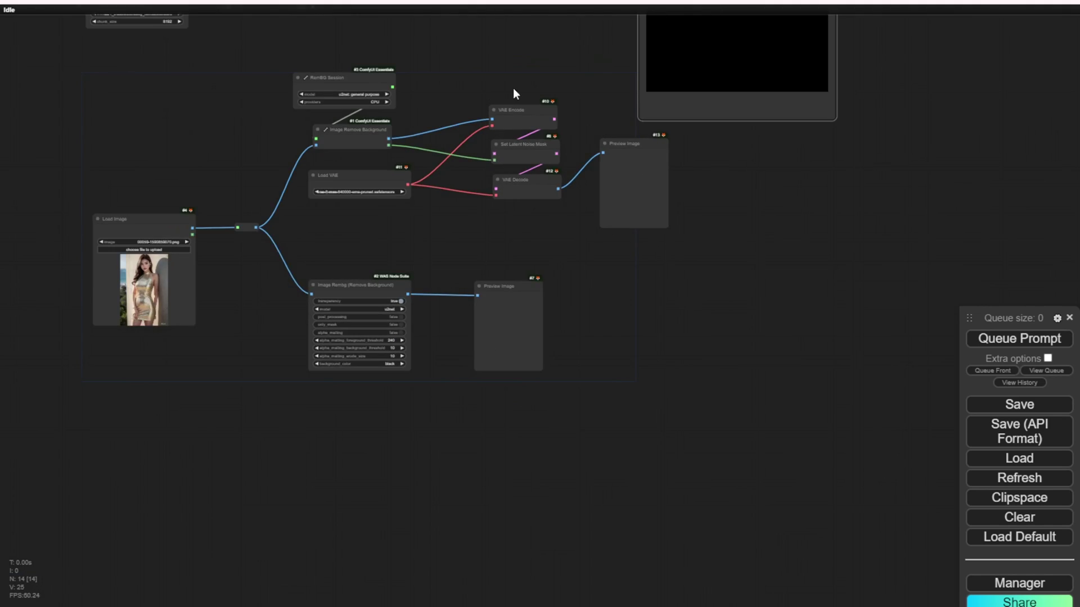
{"action": "left_click_drag", "start_coordinate": [513, 88], "coordinate": [543, 204]}
{"action": "left_click_drag", "start_coordinate": [729, 87], "coordinate": [675, 394]}
{"action": "scroll", "coordinate": [583, 228], "scroll_direction": "up", "scroll_amount": 9}
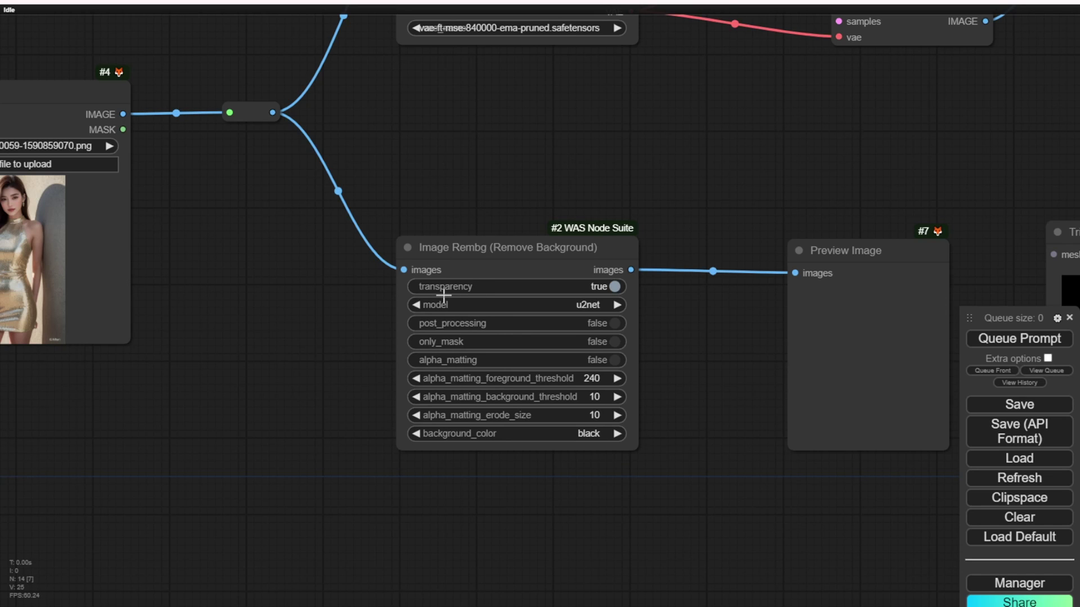
{"action": "scroll", "coordinate": [725, 349], "scroll_direction": "down", "scroll_amount": 3}
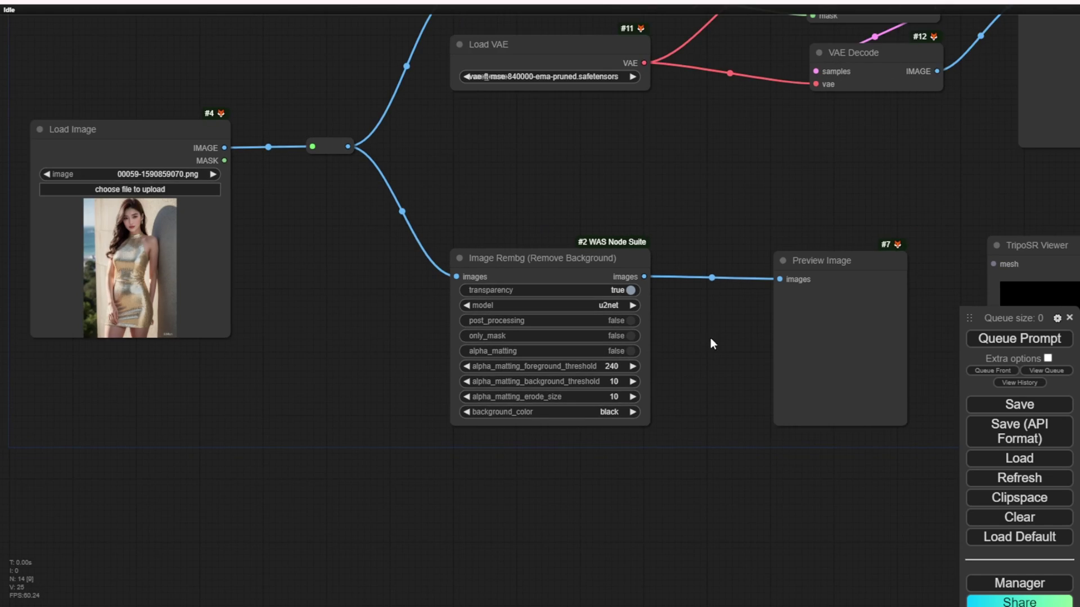
{"action": "left_click_drag", "start_coordinate": [710, 341], "coordinate": [490, 308]}
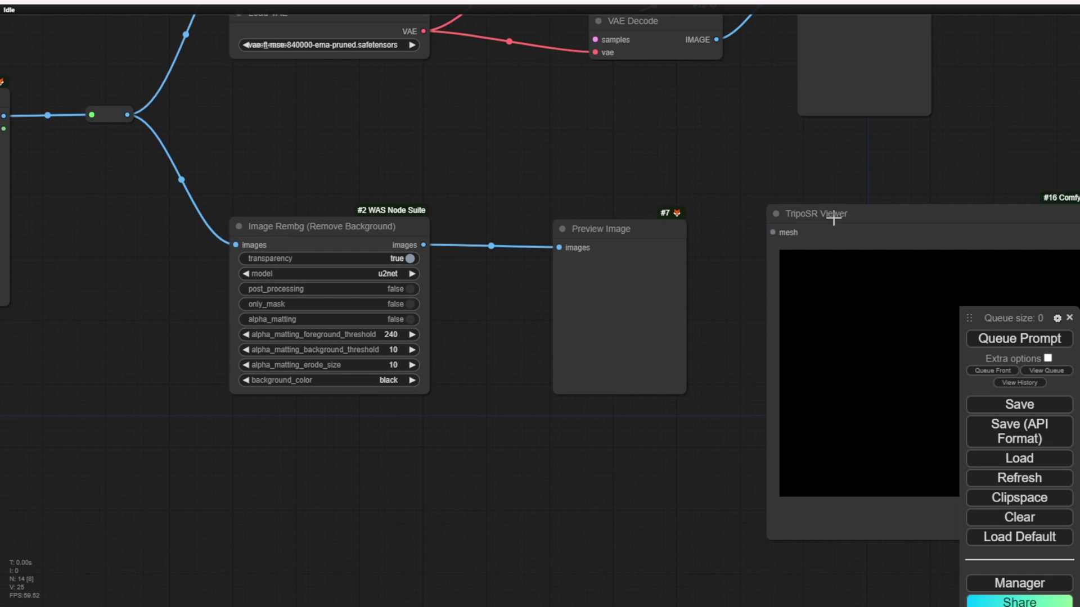
{"action": "left_click_drag", "start_coordinate": [831, 217], "coordinate": [808, 242]}
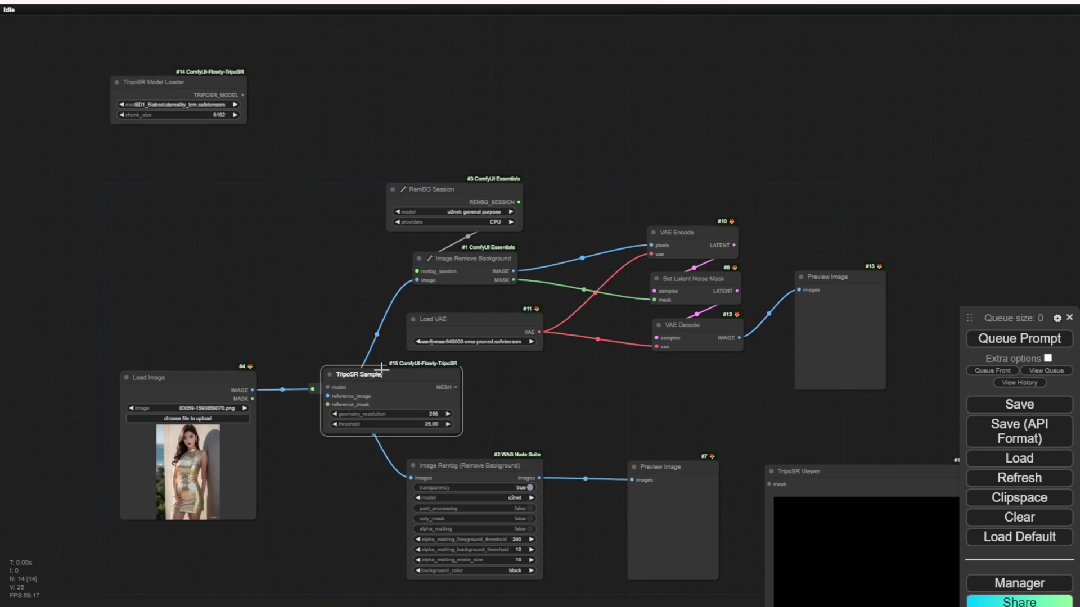
- Put the TripoSR Sampler below Load VAE and the Model Loader beside Load Image
{"action": "left_click_drag", "start_coordinate": [375, 373], "coordinate": [180, 247]}
{"action": "left_click_drag", "start_coordinate": [289, 332], "coordinate": [598, 96]}
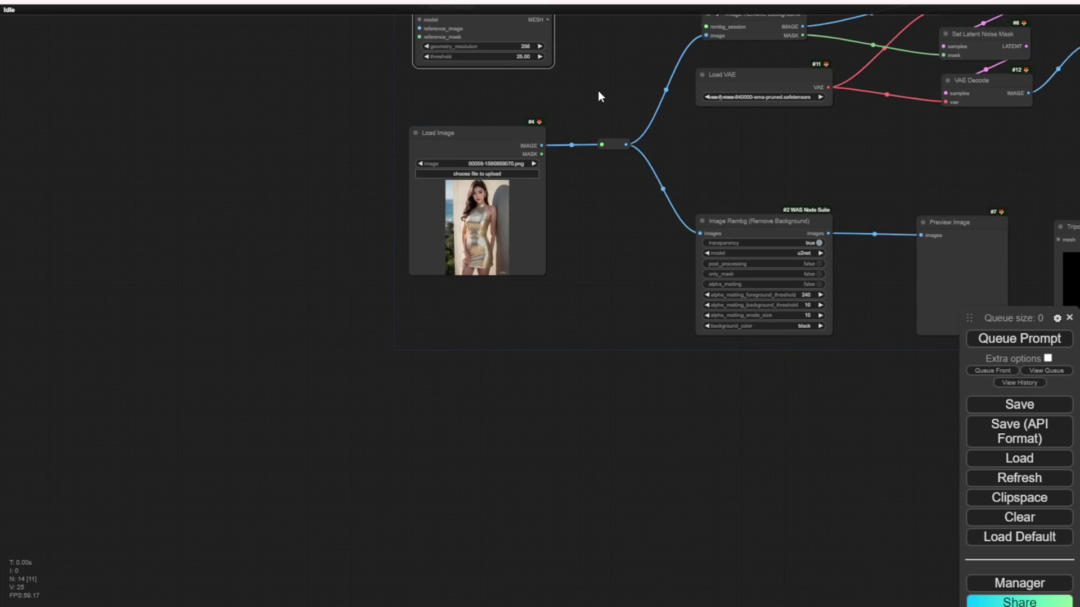
{"action": "left_click_drag", "start_coordinate": [732, 151], "coordinate": [392, 132]}
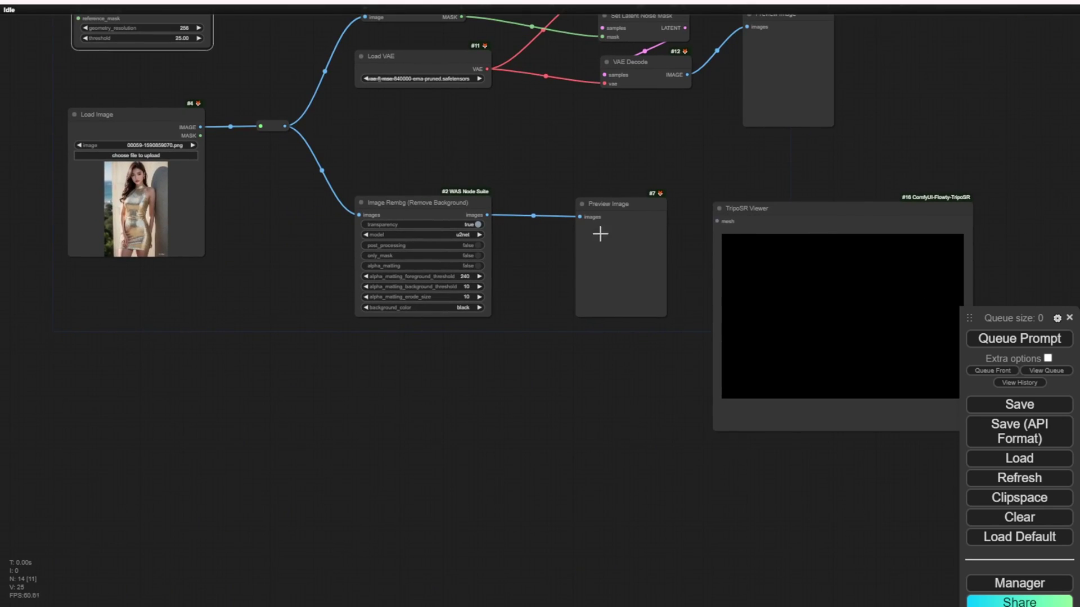
{"action": "left_click_drag", "start_coordinate": [622, 202], "coordinate": [626, 251]}
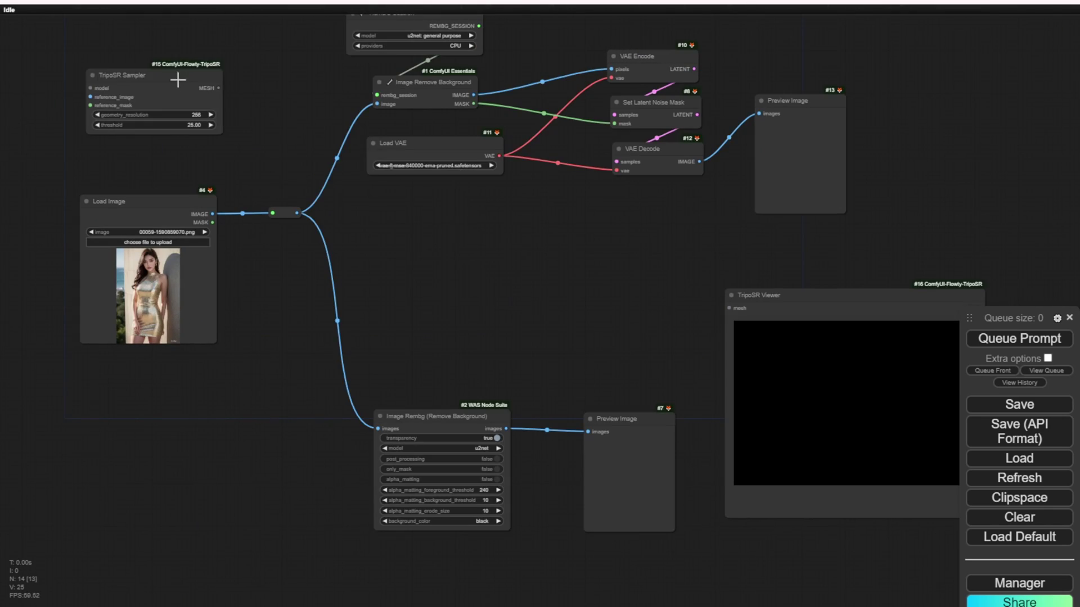
{"action": "left_click_drag", "start_coordinate": [178, 77], "coordinate": [495, 232]}
{"action": "left_click_drag", "start_coordinate": [196, 141], "coordinate": [207, 283]}
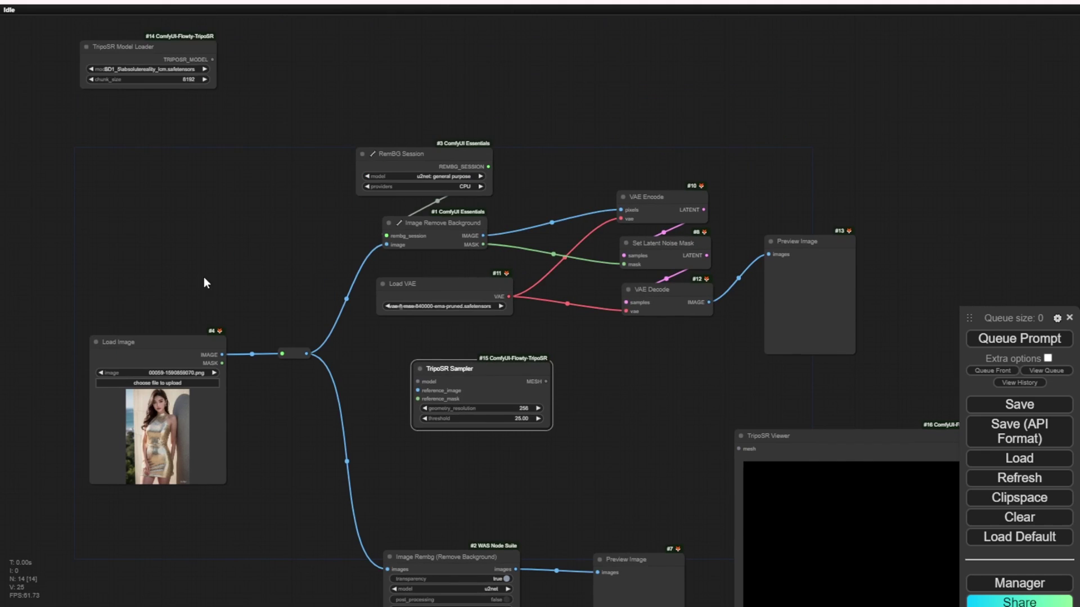
{"action": "left_click_drag", "start_coordinate": [160, 48], "coordinate": [228, 252]}
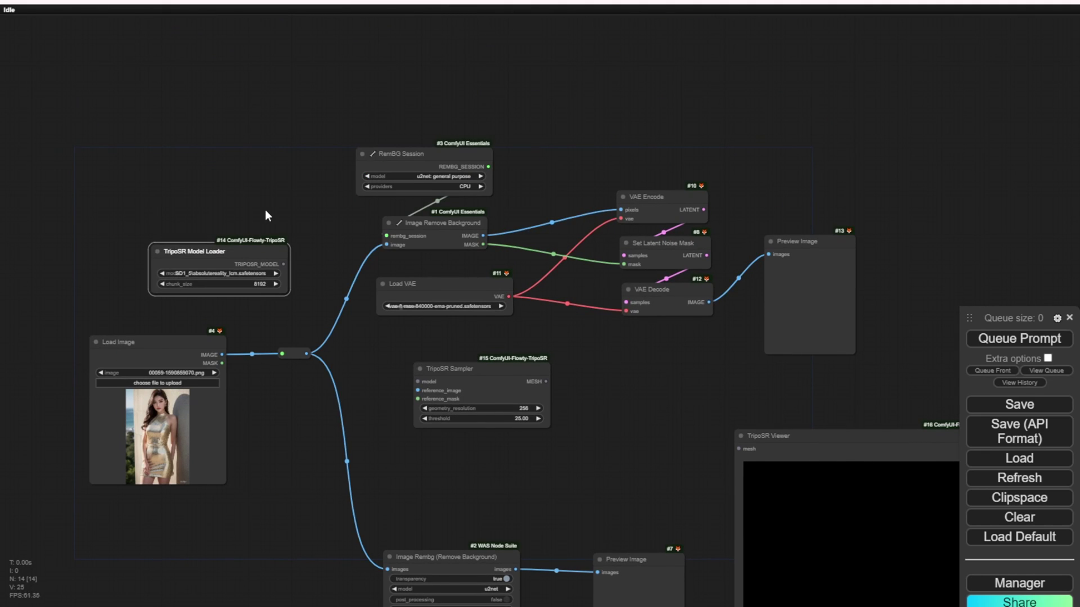
{"action": "left_click_drag", "start_coordinate": [262, 209], "coordinate": [240, 89]}
{"action": "scroll", "coordinate": [234, 174], "scroll_direction": "up", "scroll_amount": 6}
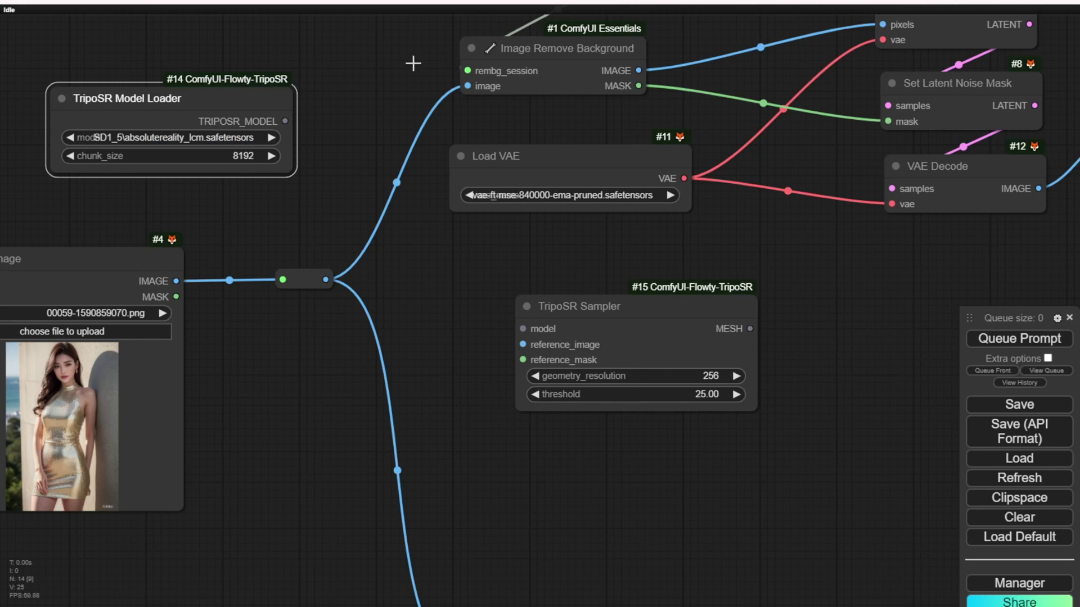
- Select TripoRS_model.ckpt in the loader and link TRIPOSR_MODEL to the TripoSR Sampler's model input
{"action": "left_click", "coordinate": [163, 137]}
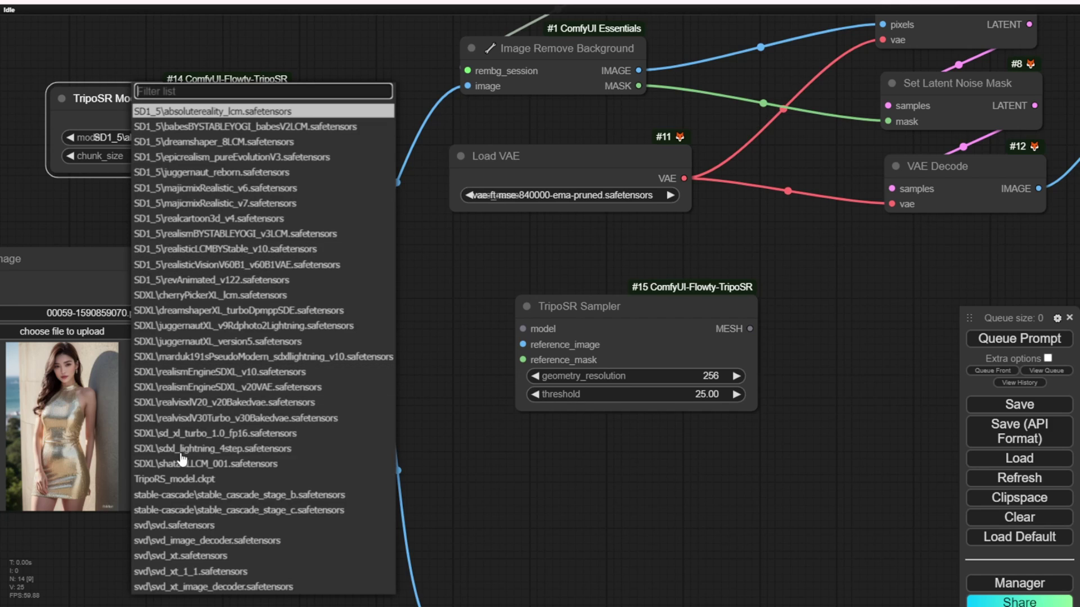
{"action": "left_click", "coordinate": [168, 479]}
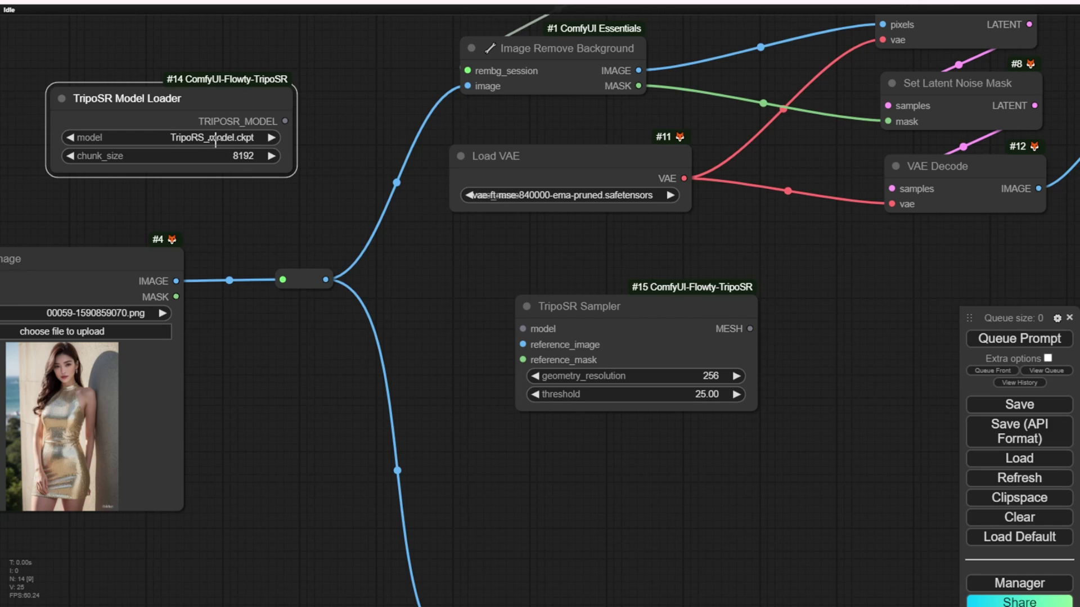
{"action": "left_click_drag", "start_coordinate": [285, 121], "coordinate": [526, 332]}
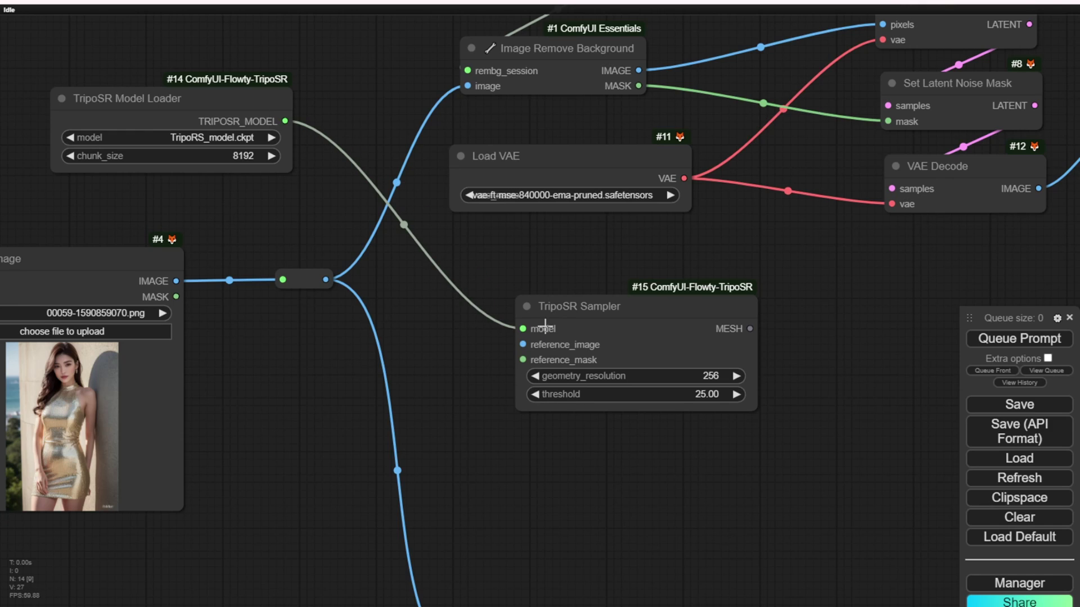
{"action": "left_click_drag", "start_coordinate": [551, 306], "coordinate": [572, 292]}
- Lay out the Sampler, Image Rembg, TripoSR Viewer and Preview Image nodes, linking Rembg into the Sampler
{"action": "left_click_drag", "start_coordinate": [468, 302], "coordinate": [389, 173]}
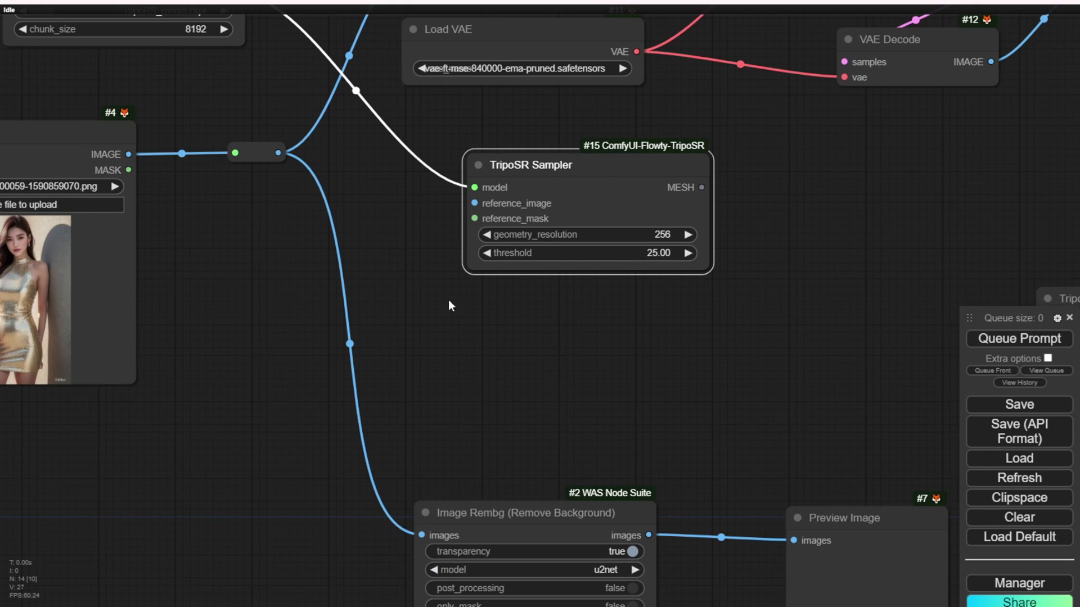
{"action": "left_click_drag", "start_coordinate": [506, 514], "coordinate": [308, 355]}
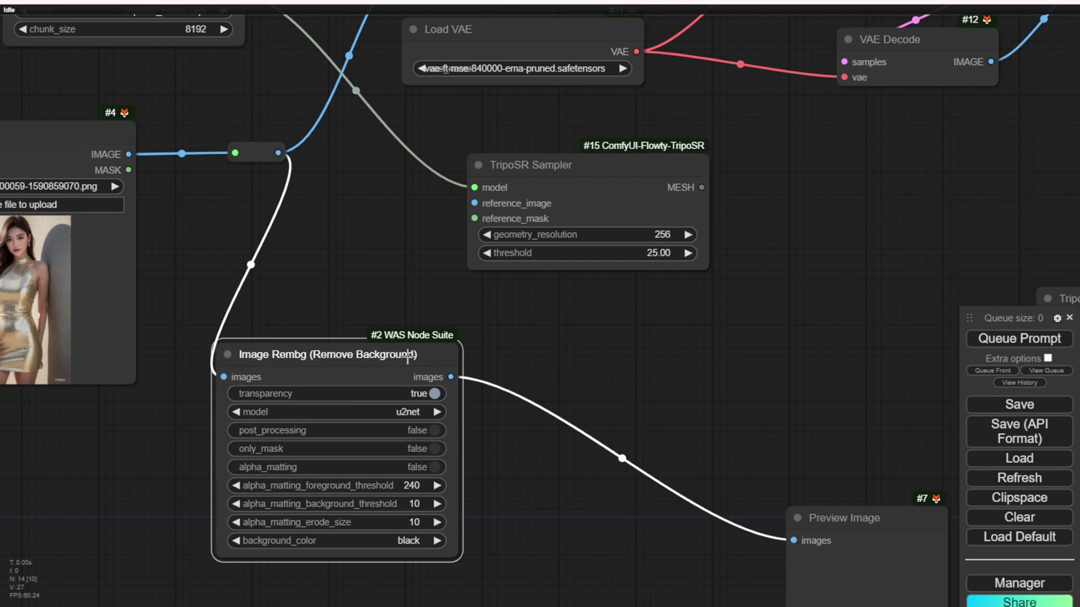
{"action": "left_click_drag", "start_coordinate": [453, 377], "coordinate": [478, 203]}
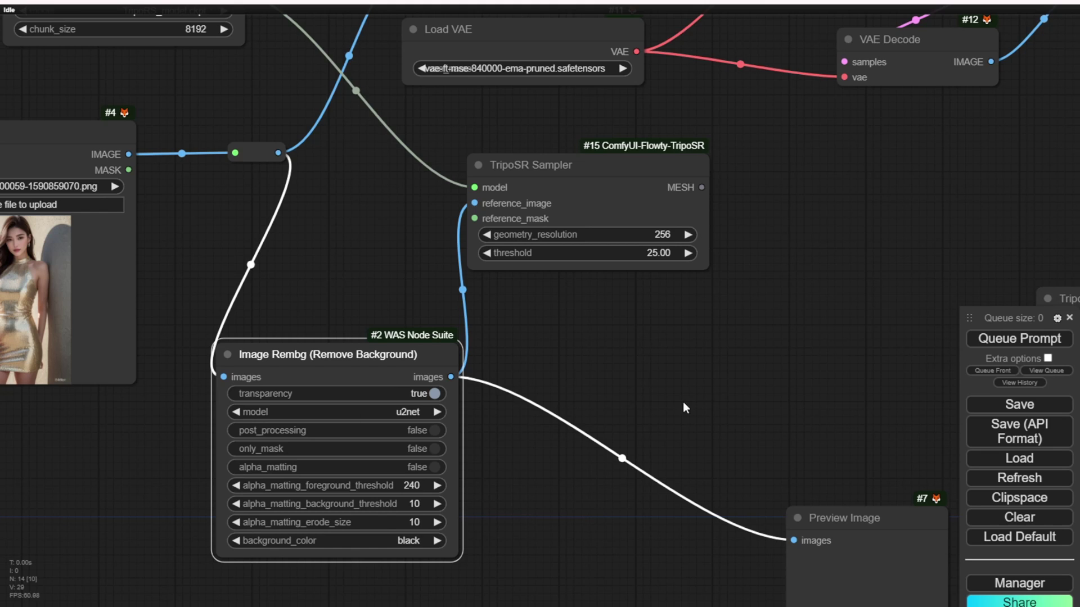
{"action": "left_click_drag", "start_coordinate": [854, 451], "coordinate": [712, 293]}
{"action": "left_click_drag", "start_coordinate": [763, 371], "coordinate": [481, 300]}
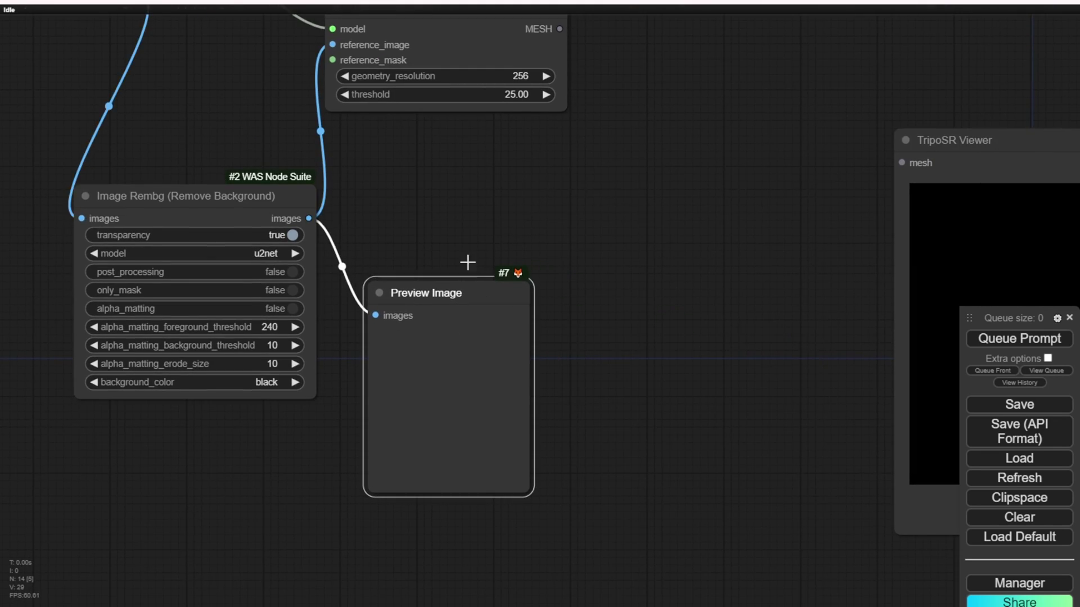
- Shift Image Rembg, Preview Image and the Sampler, then delete the Image Rembg node
{"action": "left_click_drag", "start_coordinate": [174, 197], "coordinate": [183, 247]}
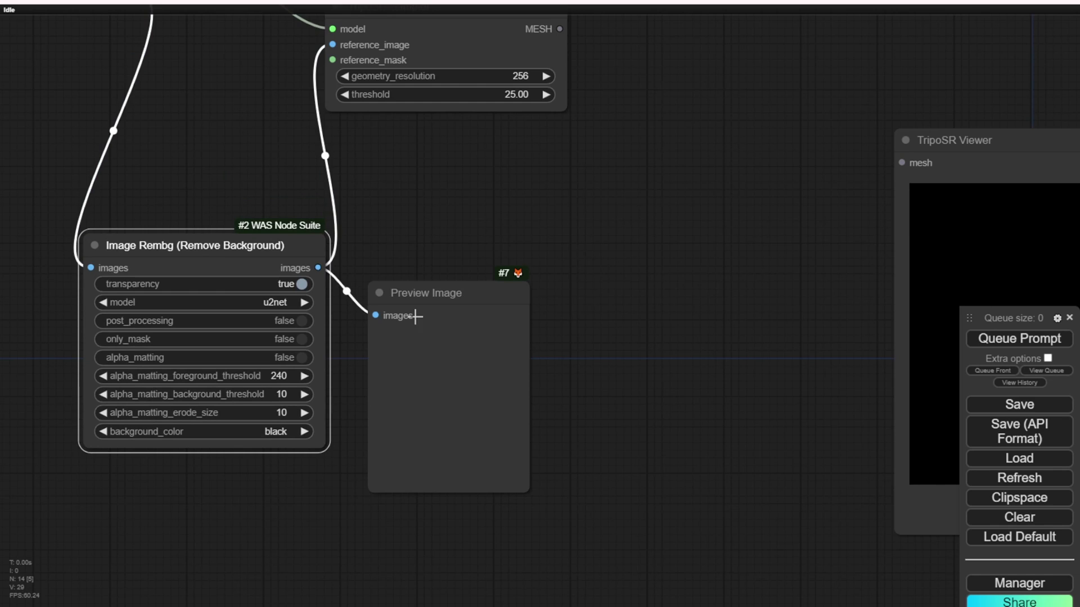
{"action": "left_click_drag", "start_coordinate": [451, 293], "coordinate": [443, 269]}
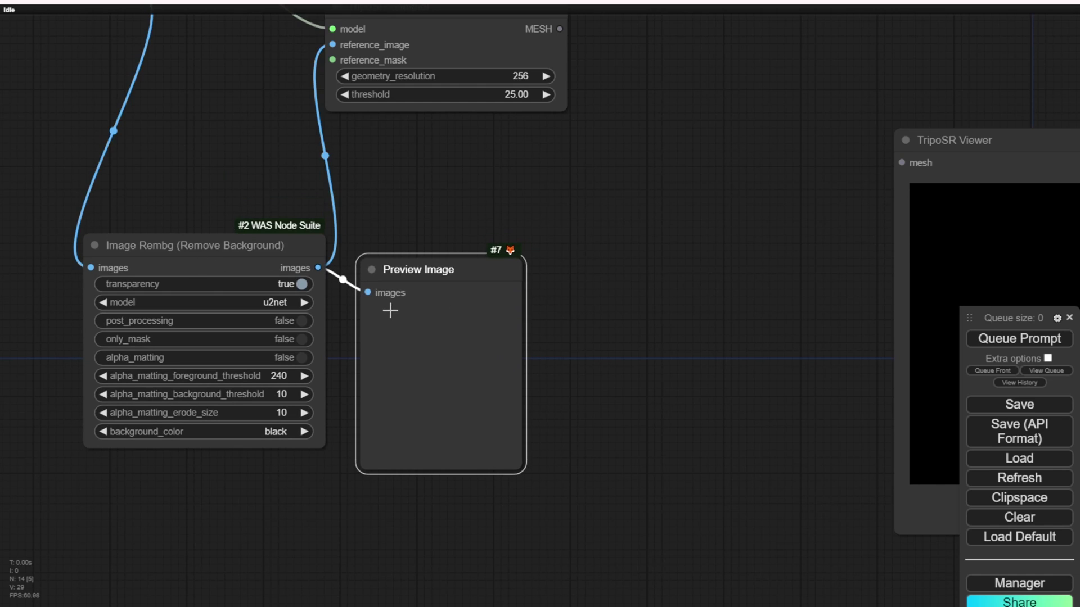
{"action": "left_click_drag", "start_coordinate": [378, 159], "coordinate": [383, 271]}
{"action": "left_click_drag", "start_coordinate": [482, 116], "coordinate": [554, 130]}
{"action": "left_click_drag", "start_coordinate": [496, 264], "coordinate": [555, 321]}
{"action": "left_click_drag", "start_coordinate": [282, 405], "coordinate": [301, 266]}
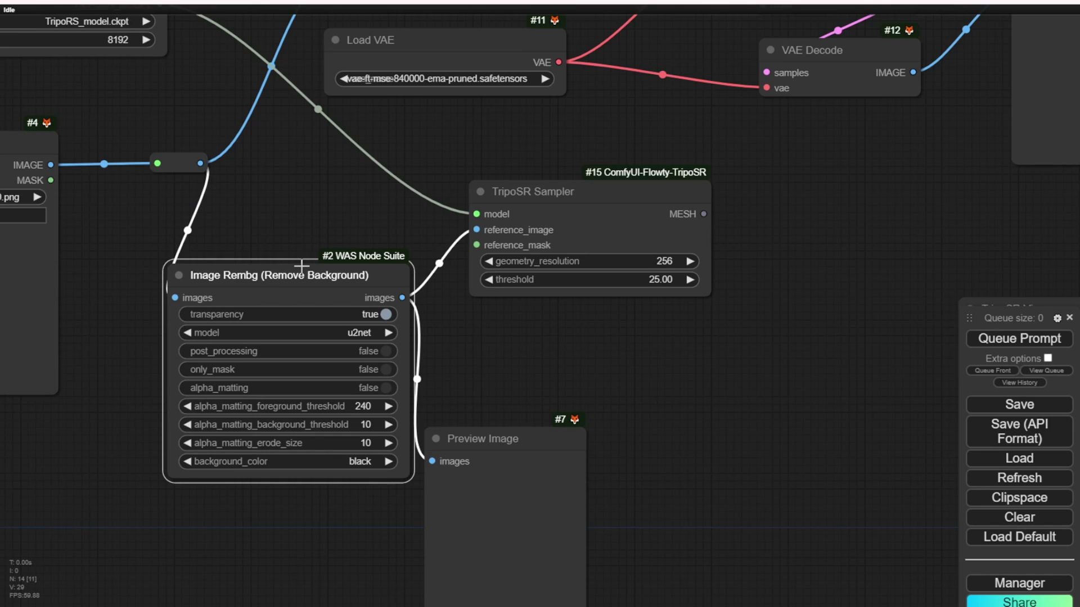
{"action": "key", "text": "Delete"}
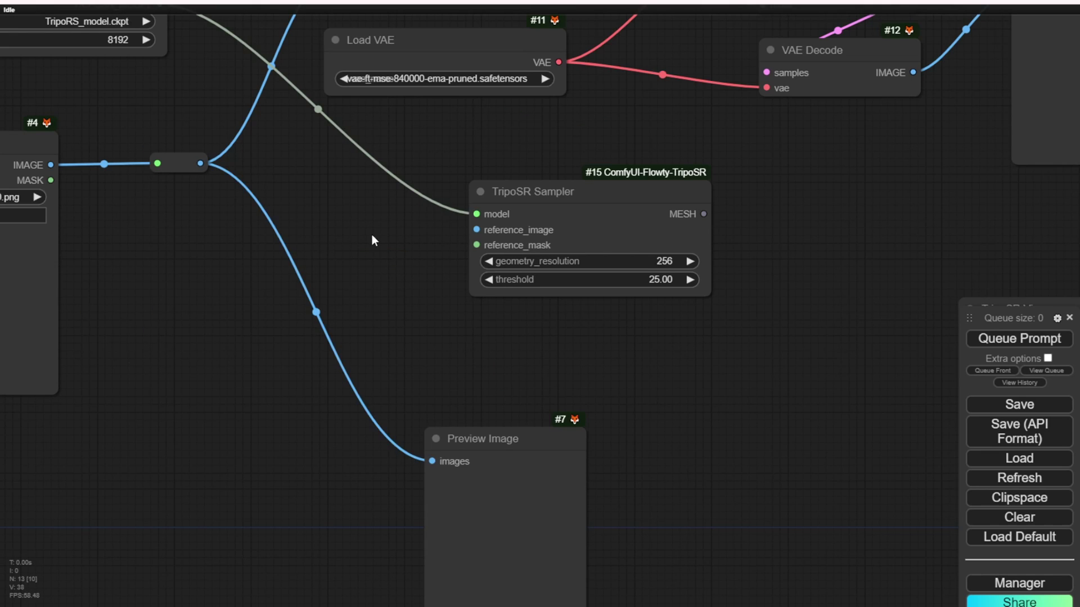
- Restore Image Remove Background and delete its IMAGE and MASK links into the VAE nodes
{"action": "key", "text": "ctrl+z"}
{"action": "key", "text": "ctrl+y"}
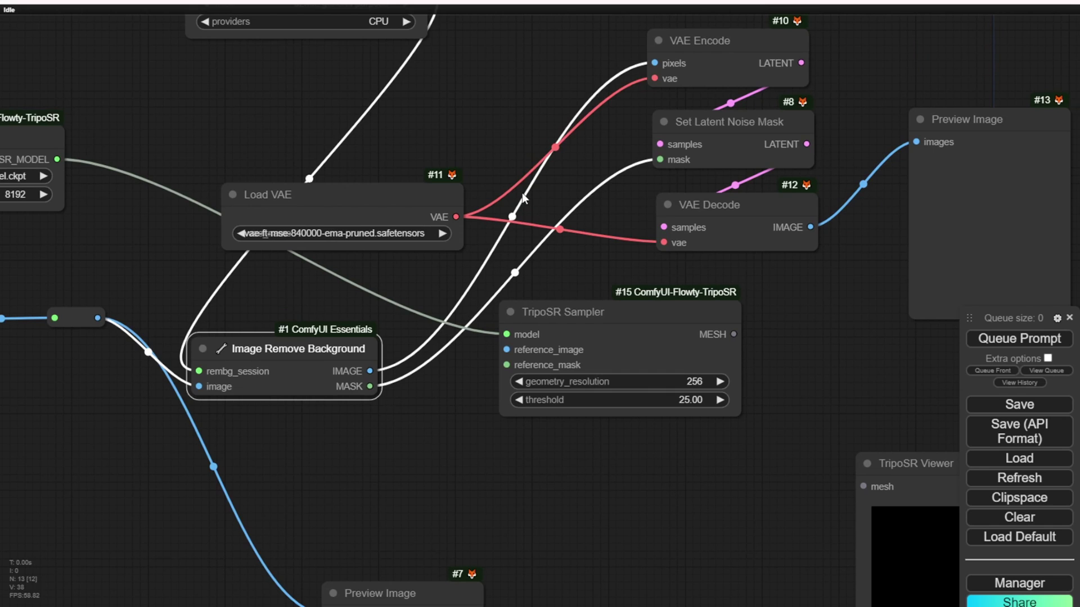
{"action": "left_click", "coordinate": [511, 216]}
{"action": "left_click", "coordinate": [520, 236]}
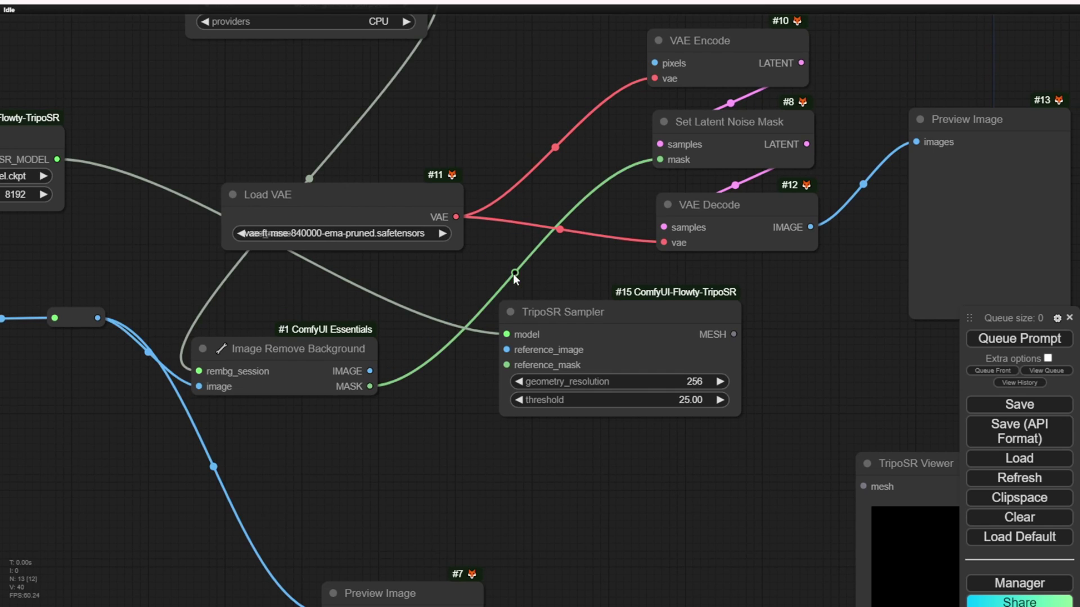
{"action": "left_click", "coordinate": [514, 272]}
{"action": "left_click", "coordinate": [523, 292]}
- Delete the VAE Encode, Set Latent Noise Mask and VAE Decode nodes
{"action": "left_click_drag", "start_coordinate": [534, 173], "coordinate": [441, 93]}
{"action": "left_click", "coordinate": [506, 71]}
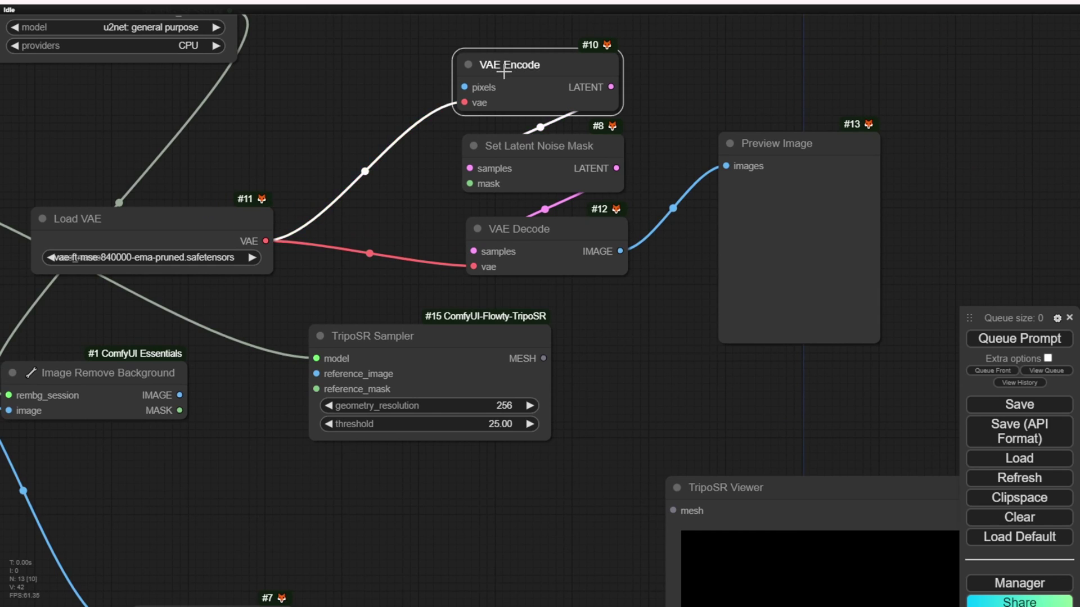
{"action": "key", "text": "Delete"}
{"action": "left_click", "coordinate": [541, 147]}
{"action": "key", "text": "Delete"}
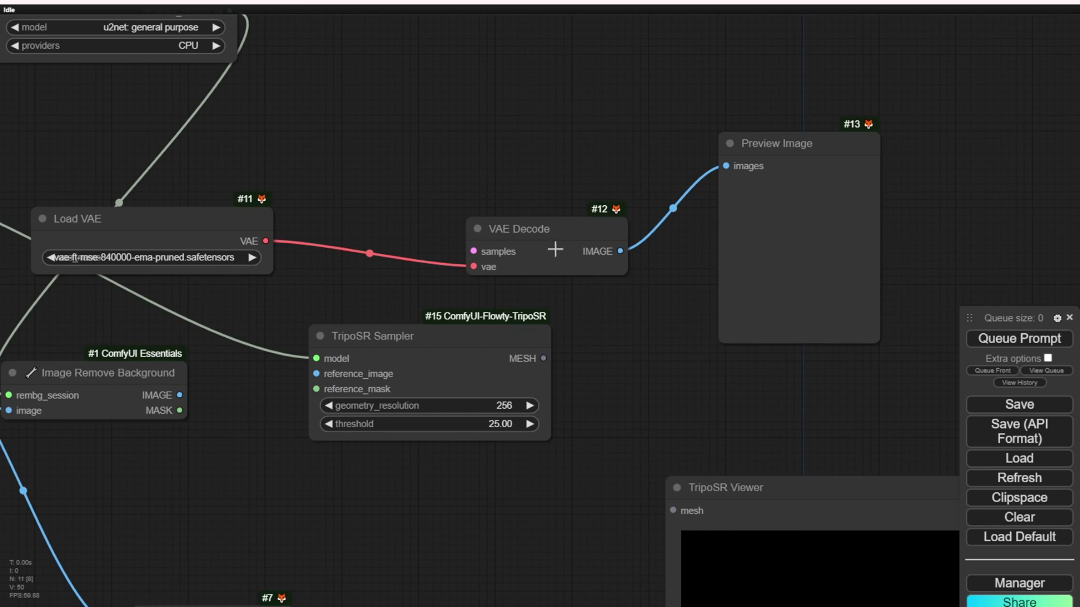
{"action": "left_click", "coordinate": [555, 246]}
{"action": "key", "text": "Delete"}
- Move Preview Image #13 to the upper centre and feed it the background-removed IMAGE
{"action": "left_click_drag", "start_coordinate": [779, 163], "coordinate": [383, 74]}
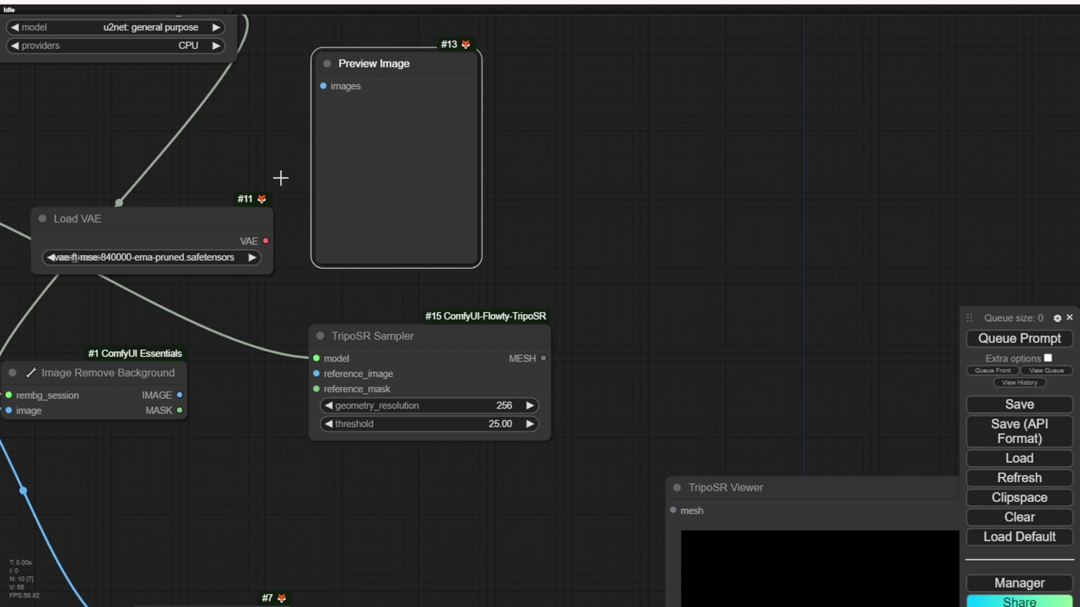
{"action": "left_click_drag", "start_coordinate": [179, 396], "coordinate": [324, 86]}
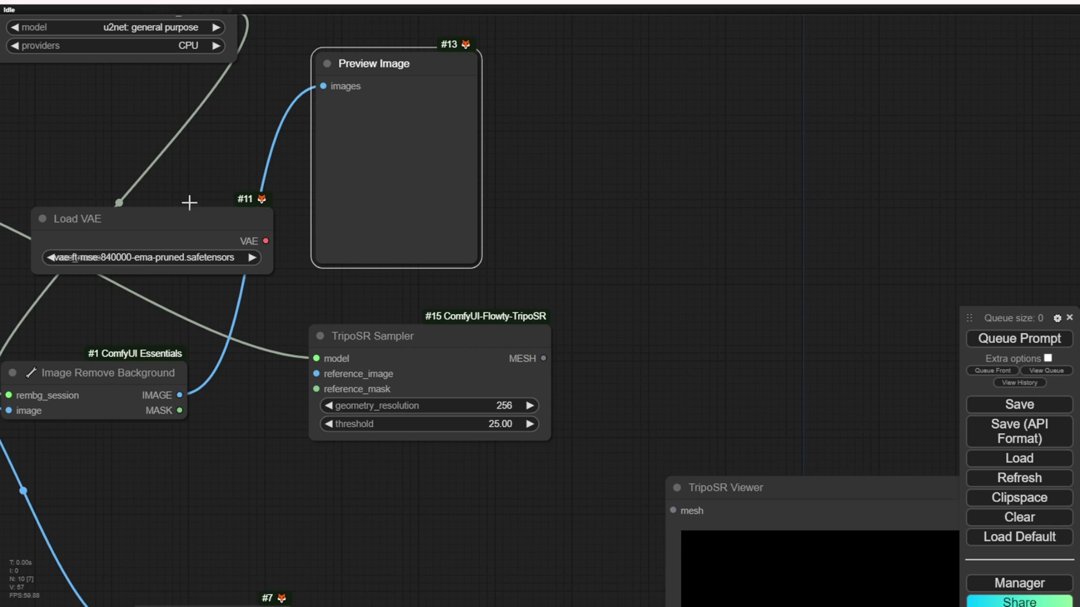
{"action": "left_click_drag", "start_coordinate": [194, 173], "coordinate": [497, 217]}
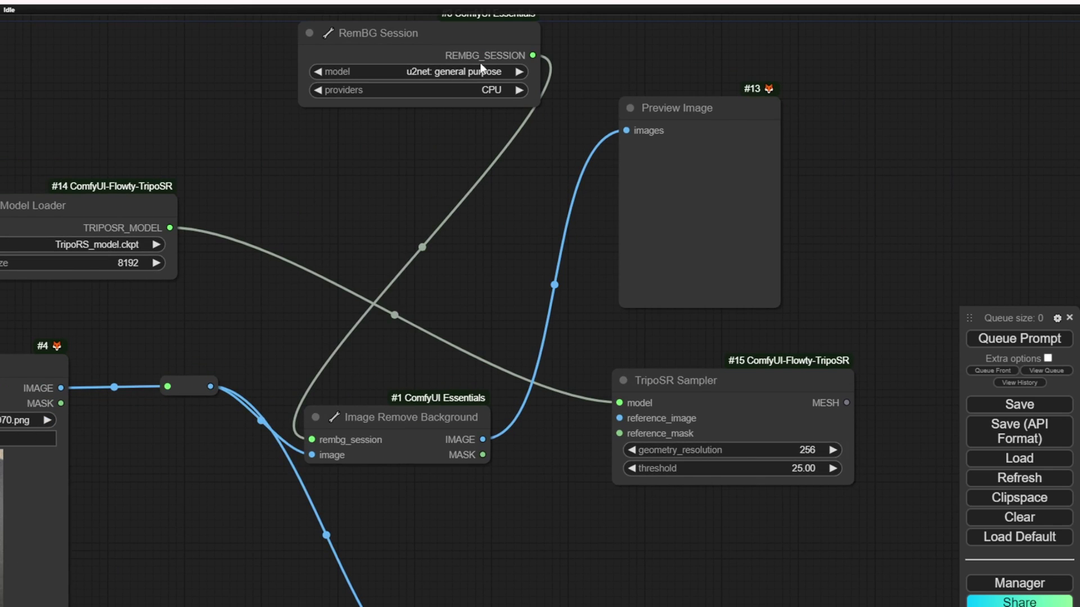
- Link Image Remove Background's IMAGE and MASK to the Sampler's reference_image and reference_mask inputs
{"action": "left_click_drag", "start_coordinate": [398, 33], "coordinate": [368, 151]}
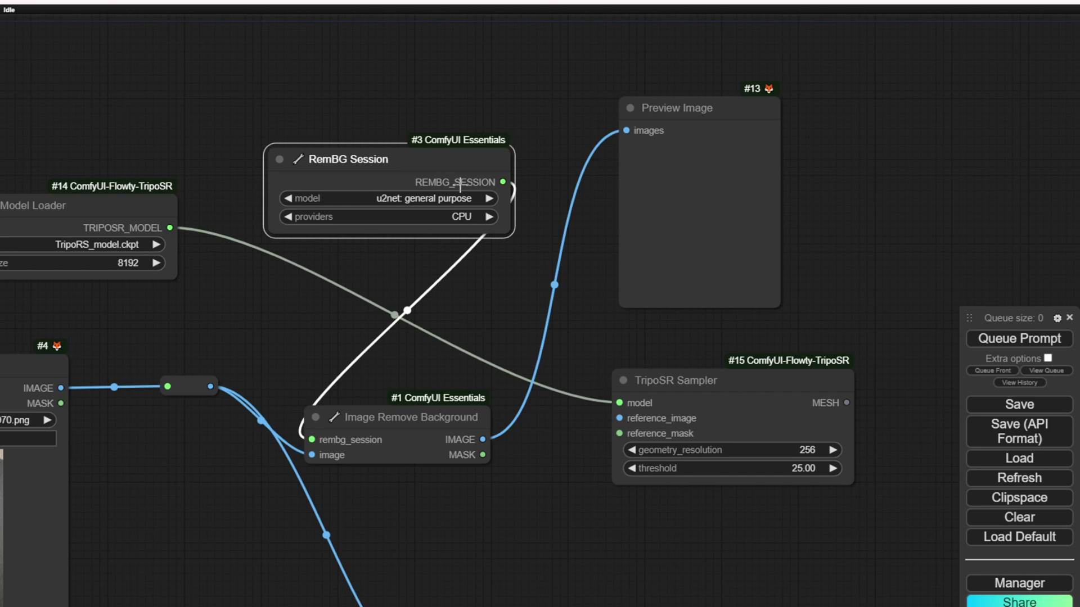
{"action": "left_click_drag", "start_coordinate": [399, 422], "coordinate": [391, 304]}
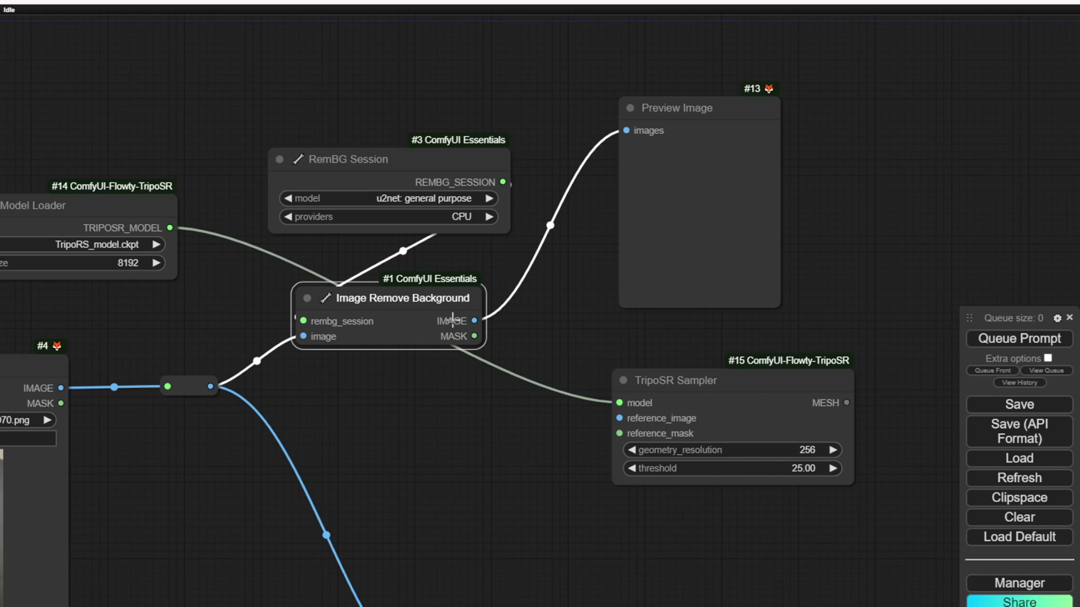
{"action": "left_click_drag", "start_coordinate": [474, 336], "coordinate": [617, 434]}
{"action": "left_click_drag", "start_coordinate": [434, 297], "coordinate": [620, 417]}
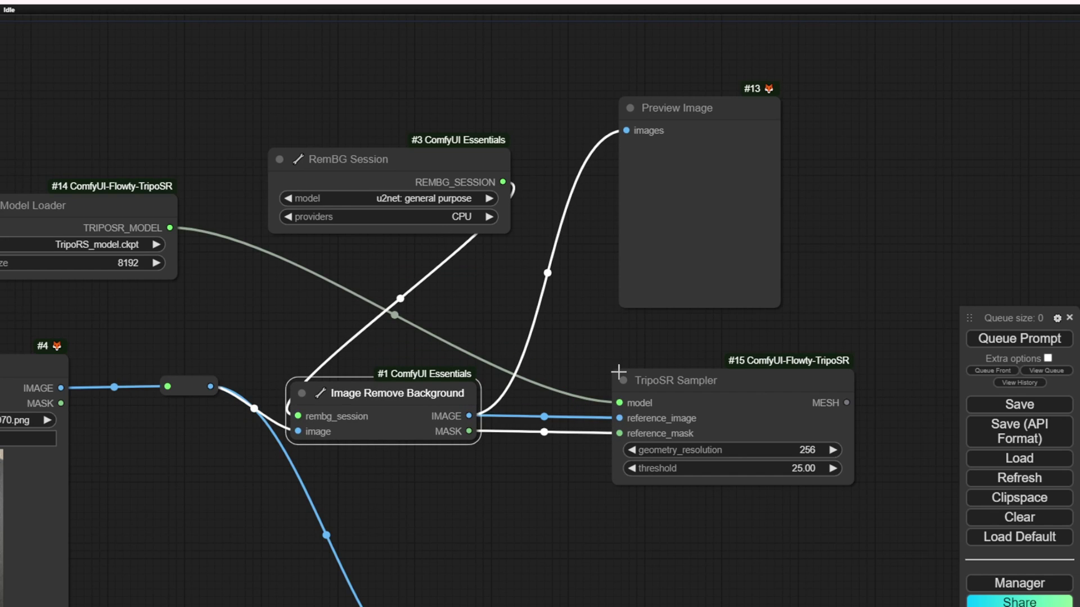
- Place the TripoSR Viewer beside the Sampler and link the Sampler's MESH output to its mesh input
{"action": "scroll", "coordinate": [367, 527], "scroll_direction": "down", "scroll_amount": 3}
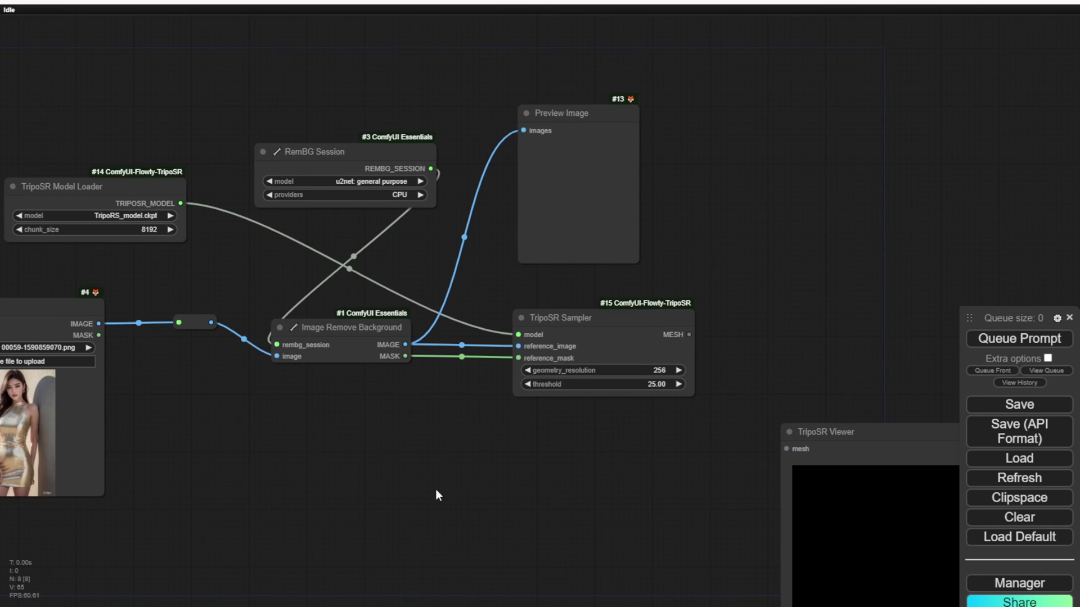
{"action": "left_click_drag", "start_coordinate": [768, 293], "coordinate": [501, 288]}
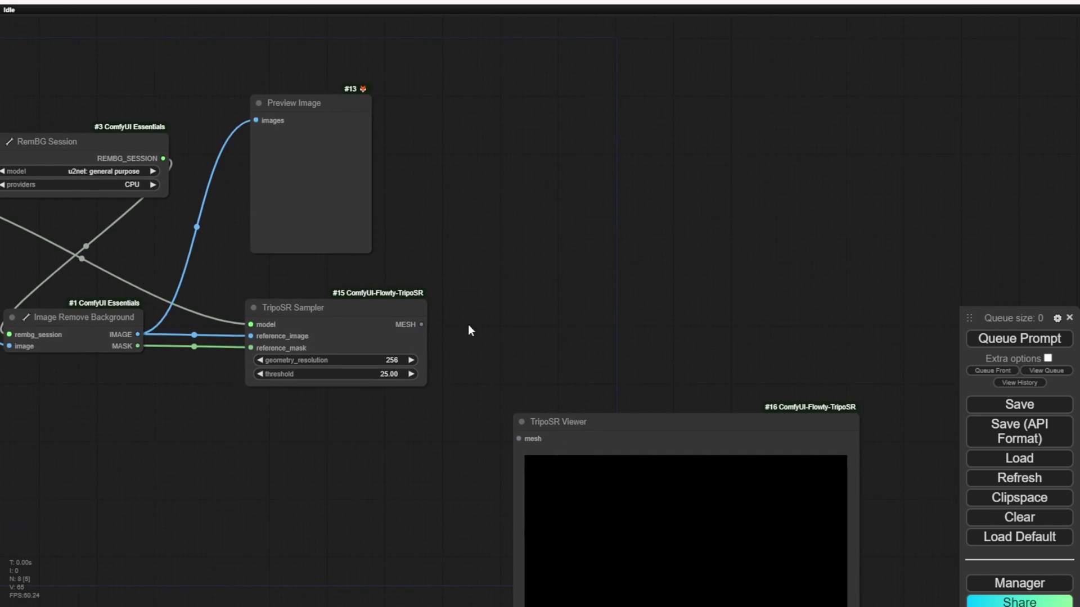
{"action": "scroll", "coordinate": [467, 326], "scroll_direction": "up", "scroll_amount": 4}
{"action": "left_click_drag", "start_coordinate": [480, 326], "coordinate": [418, 218]}
{"action": "left_click_drag", "start_coordinate": [506, 356], "coordinate": [474, 179]}
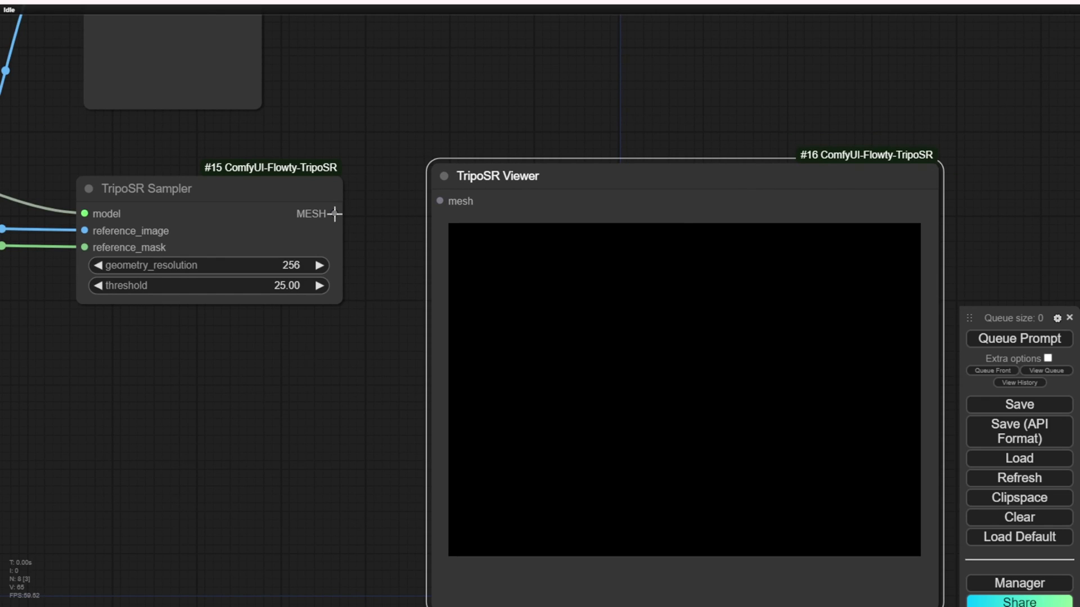
{"action": "left_click_drag", "start_coordinate": [334, 214], "coordinate": [446, 201]}
{"action": "left_click_drag", "start_coordinate": [477, 168], "coordinate": [491, 181]}
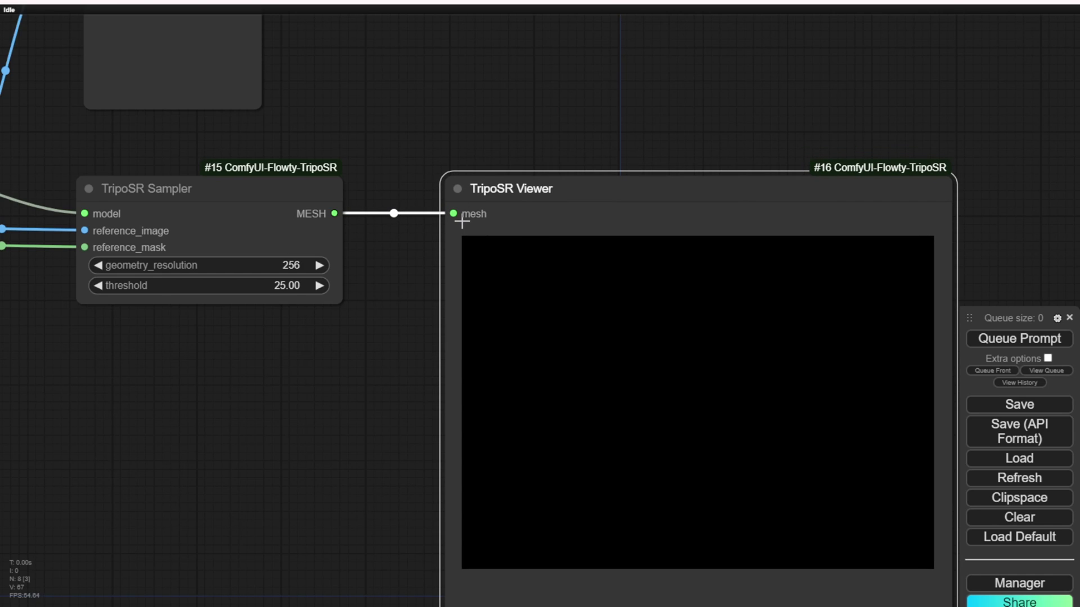
{"action": "left_click_drag", "start_coordinate": [131, 338], "coordinate": [263, 402]}
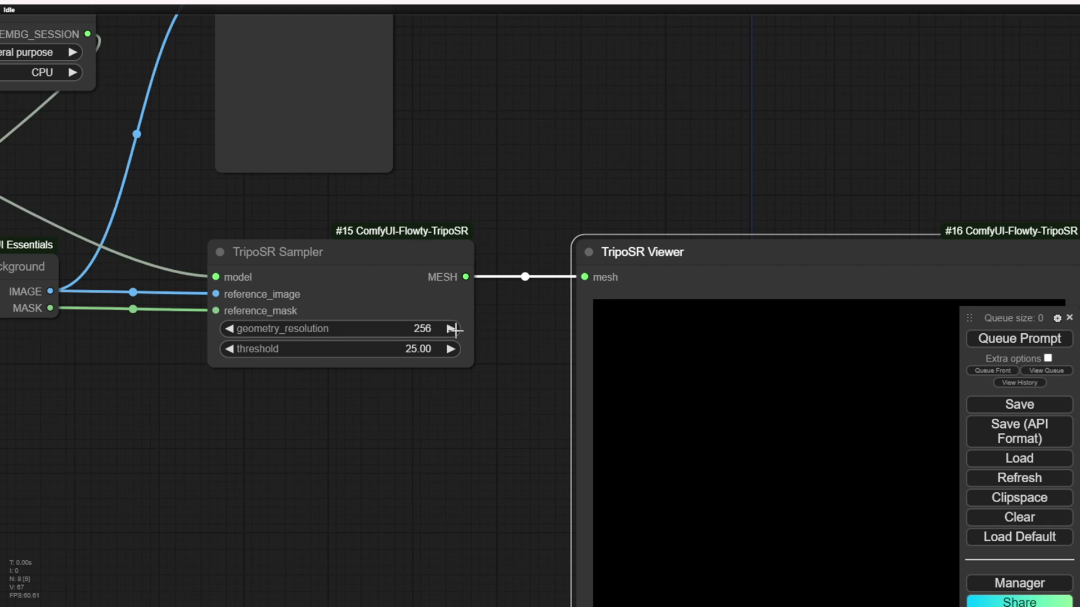
- Tidy the positions of the TripoSR Model Loader and RemBG Session nodes
{"action": "scroll", "coordinate": [494, 342], "scroll_direction": "down", "scroll_amount": 5}
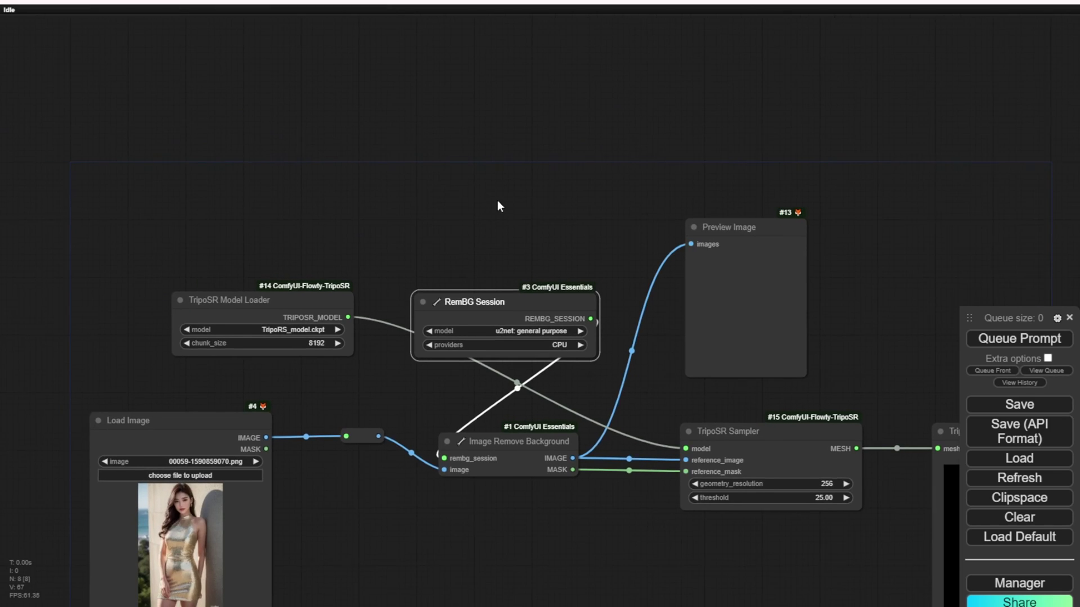
{"action": "left_click_drag", "start_coordinate": [273, 303], "coordinate": [402, 164]}
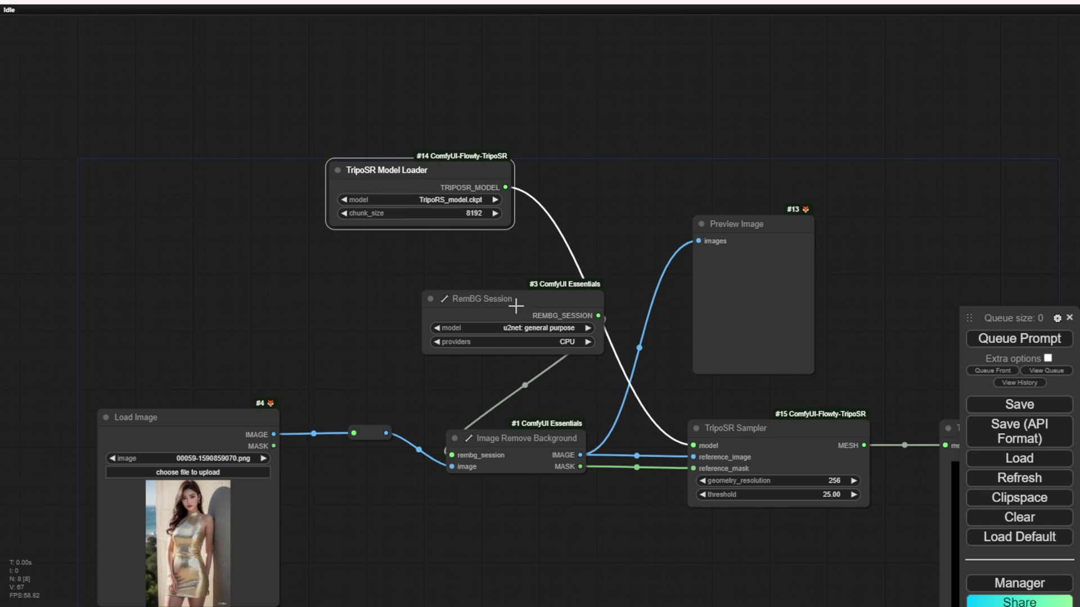
{"action": "left_click_drag", "start_coordinate": [514, 303], "coordinate": [354, 303]}
{"action": "left_click_drag", "start_coordinate": [619, 563], "coordinate": [509, 385]}
- Queue the workflow and rotate the resulting costumed-figure mesh in the TripoSR Viewer
{"action": "left_click", "coordinate": [997, 338]}
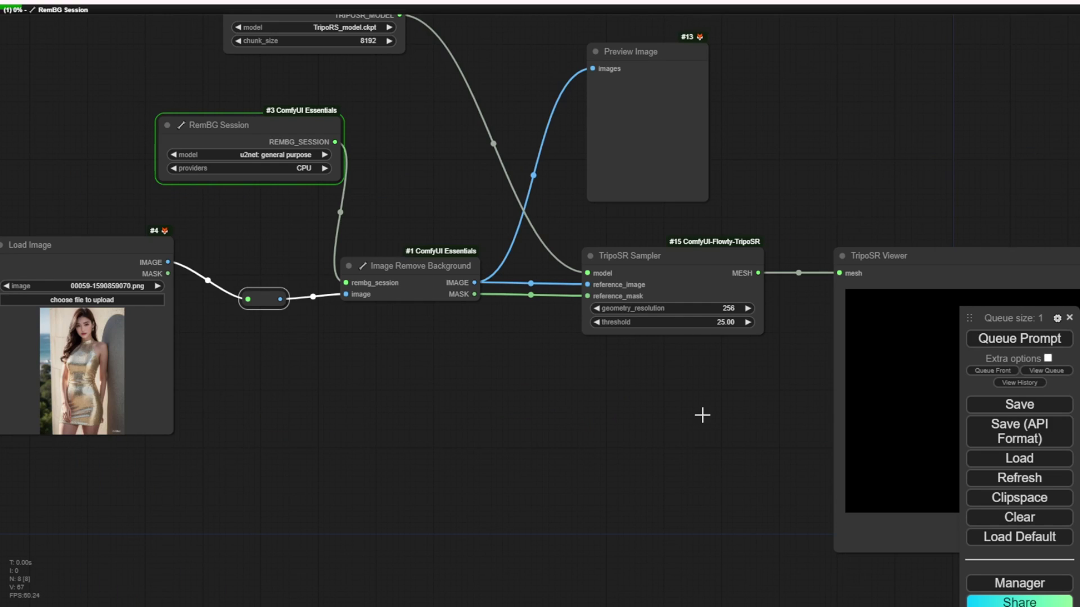
{"action": "scroll", "coordinate": [427, 409], "scroll_direction": "down", "scroll_amount": 2}
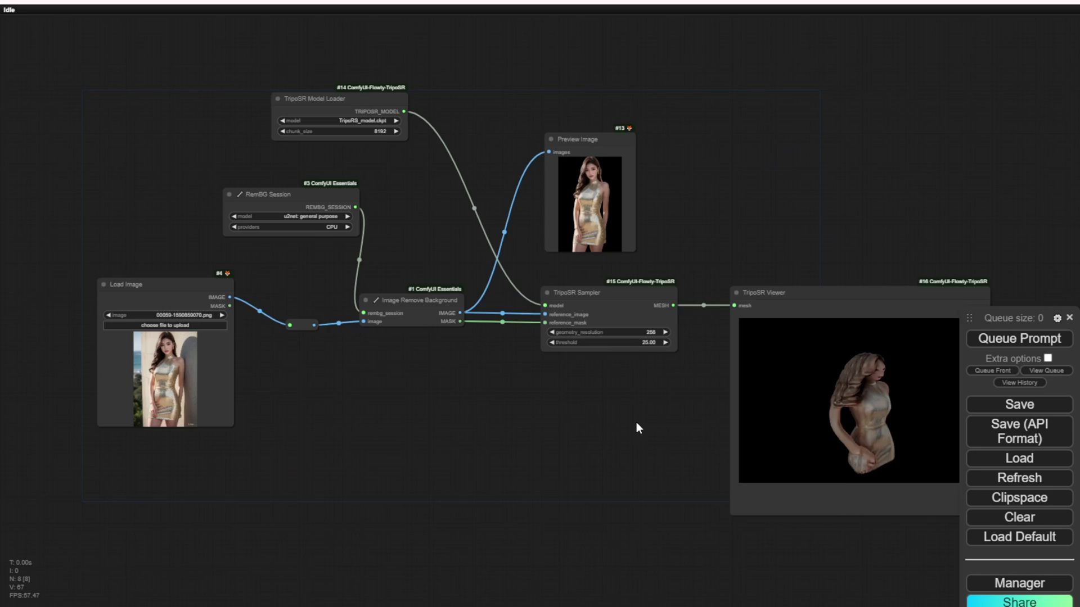
{"action": "left_click_drag", "start_coordinate": [636, 423], "coordinate": [419, 380]}
{"action": "left_click_drag", "start_coordinate": [596, 379], "coordinate": [619, 356]}
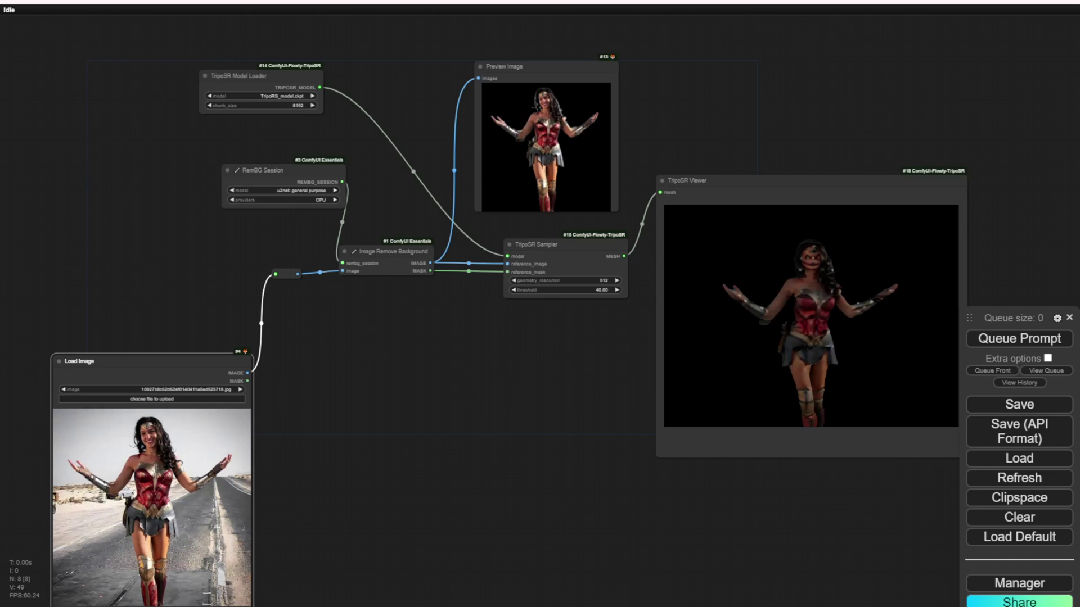
- Reposition the Load Image node and pan the graph over to the Sampler and Viewer
{"action": "left_click", "coordinate": [412, 398]}
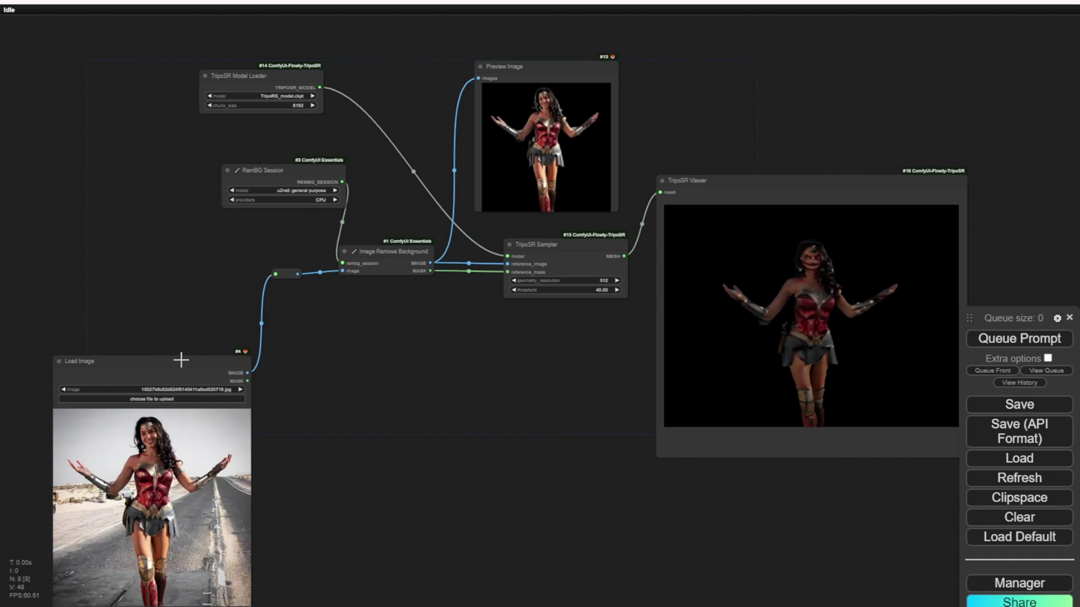
{"action": "left_click_drag", "start_coordinate": [181, 360], "coordinate": [244, 255]}
{"action": "scroll", "coordinate": [313, 442], "scroll_direction": "up", "scroll_amount": 7}
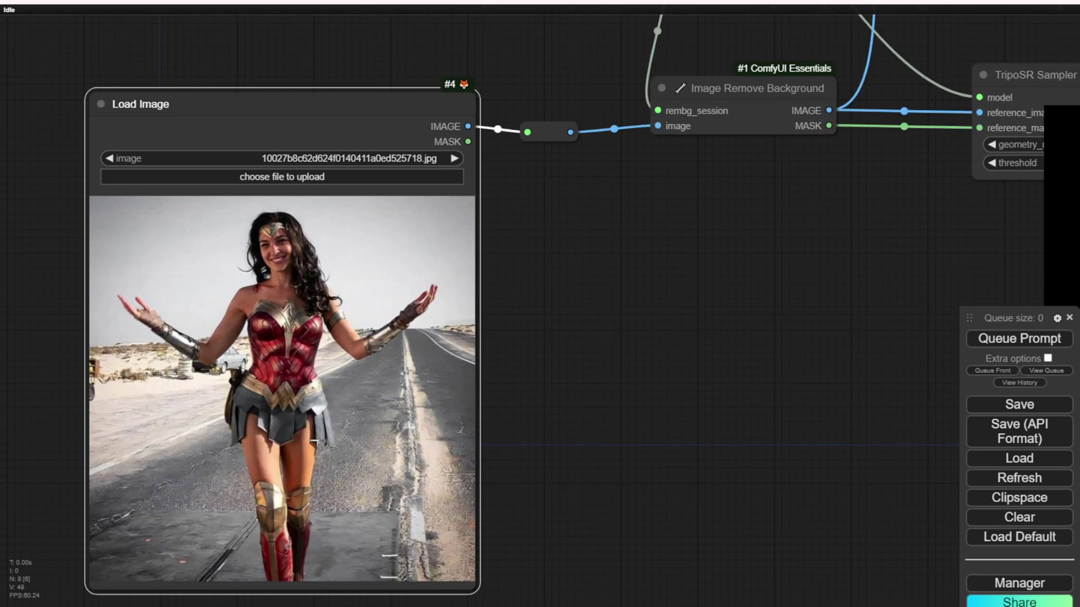
{"action": "scroll", "coordinate": [314, 442], "scroll_direction": "up", "scroll_amount": 1}
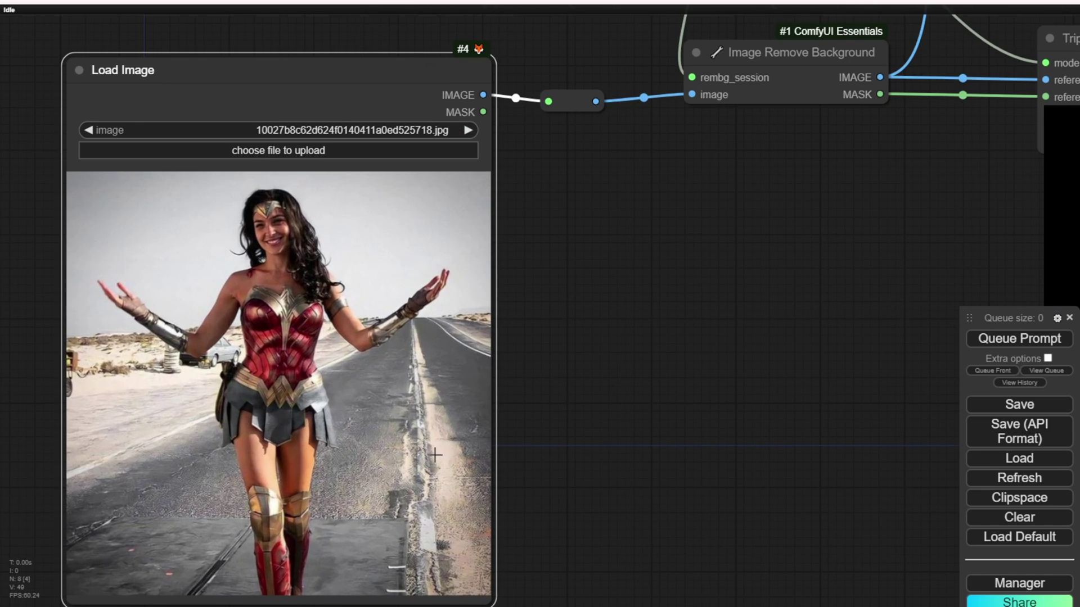
{"action": "scroll", "coordinate": [422, 447], "scroll_direction": "down", "scroll_amount": 4}
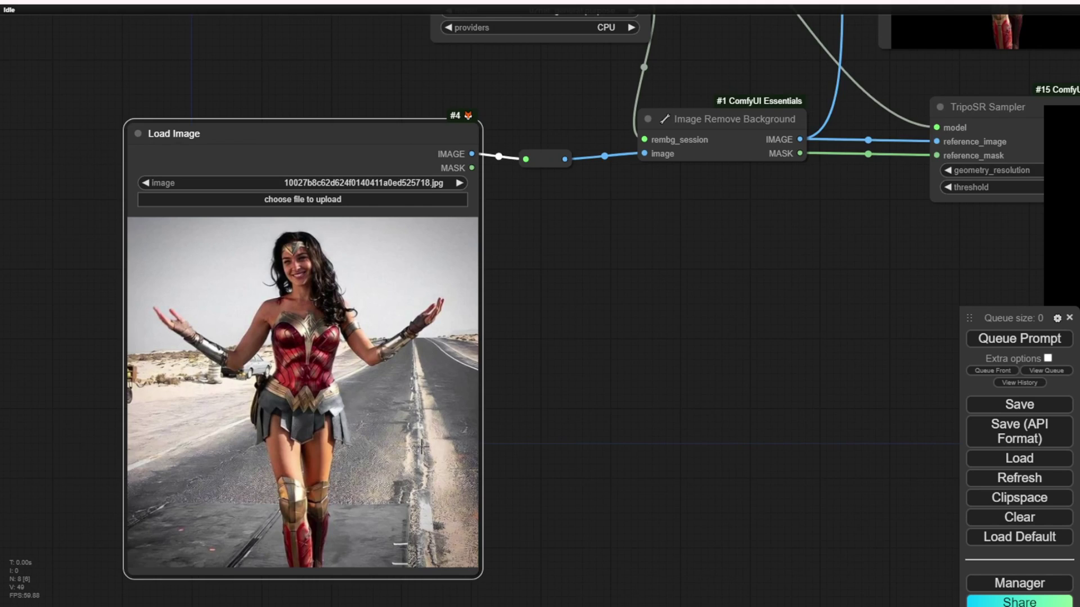
{"action": "left_click_drag", "start_coordinate": [632, 427], "coordinate": [148, 434]}
{"action": "scroll", "coordinate": [425, 428], "scroll_direction": "down", "scroll_amount": 1}
{"action": "left_click_drag", "start_coordinate": [424, 427], "coordinate": [247, 444]}
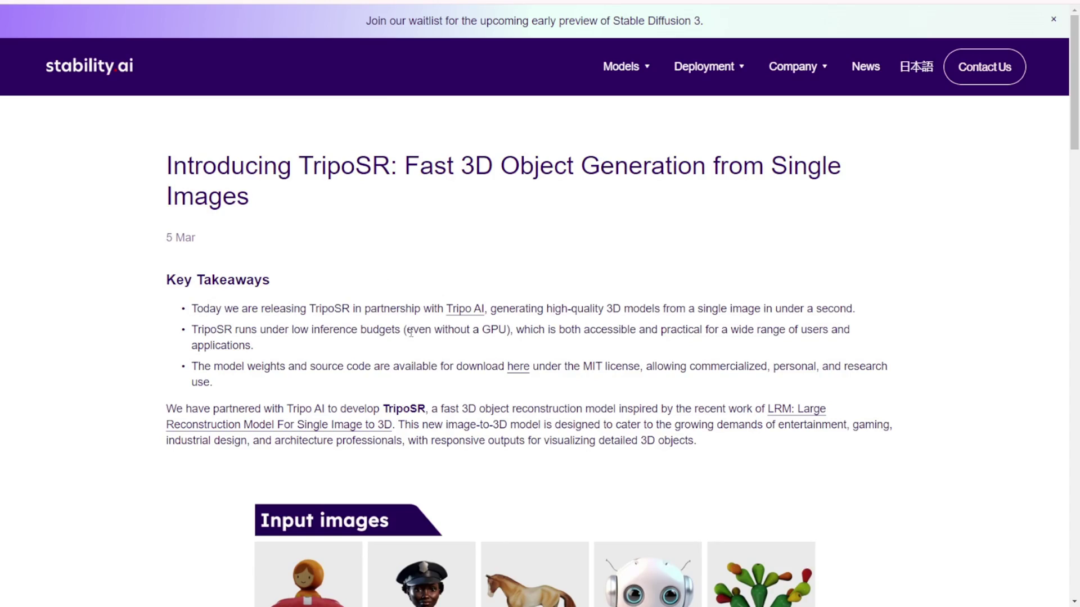
{"action": "scroll", "coordinate": [414, 335], "scroll_direction": "down", "scroll_amount": 3}
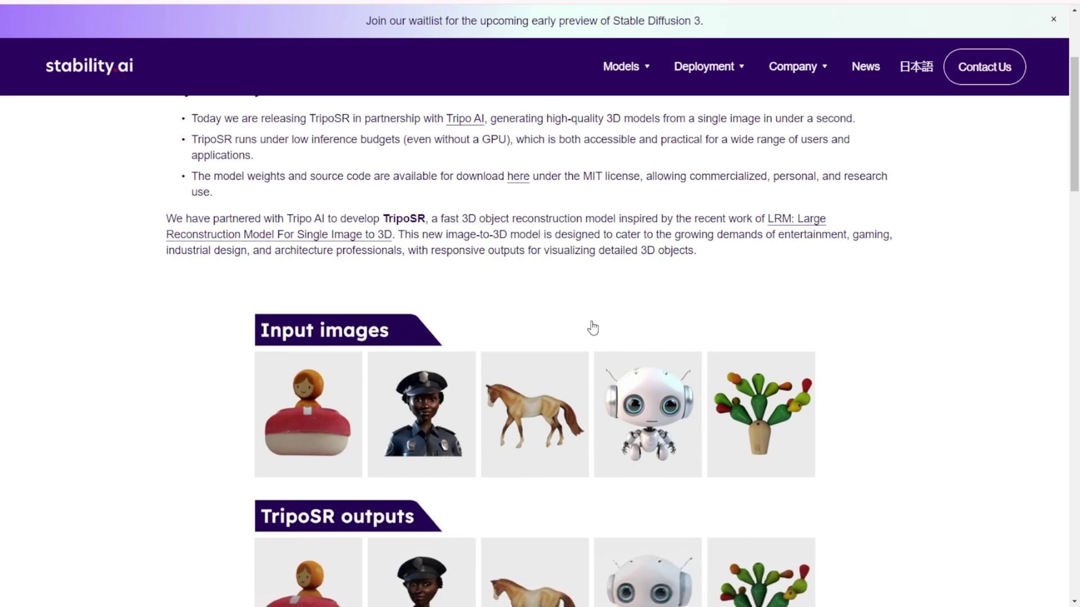
- Scroll the TripoSR article past the input images and outputs to the Performance section
{"action": "scroll", "coordinate": [536, 318], "scroll_direction": "down", "scroll_amount": 2}
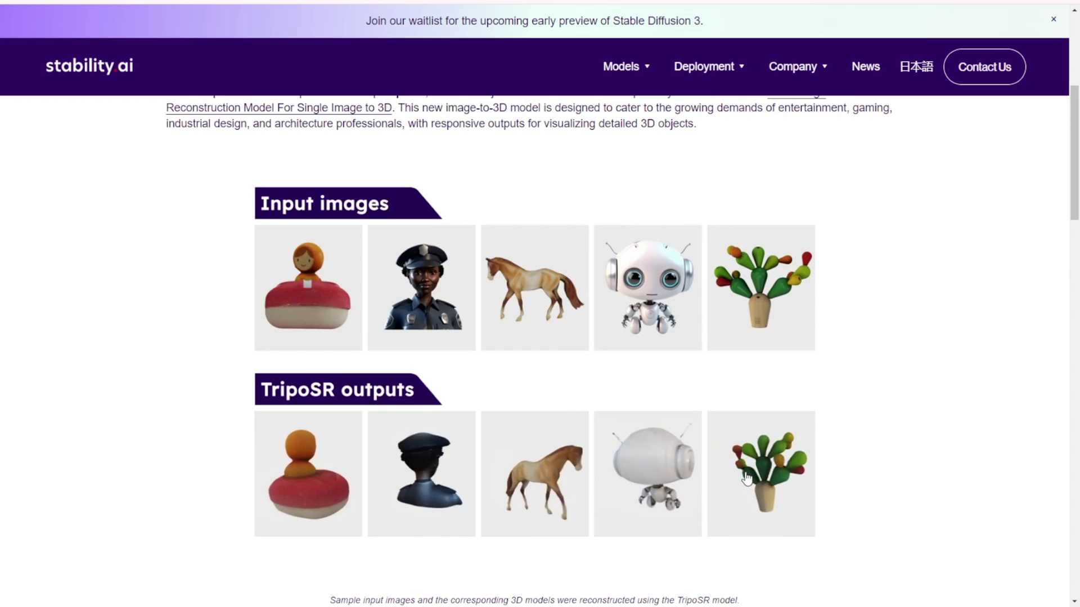
{"action": "scroll", "coordinate": [744, 480], "scroll_direction": "down", "scroll_amount": 3}
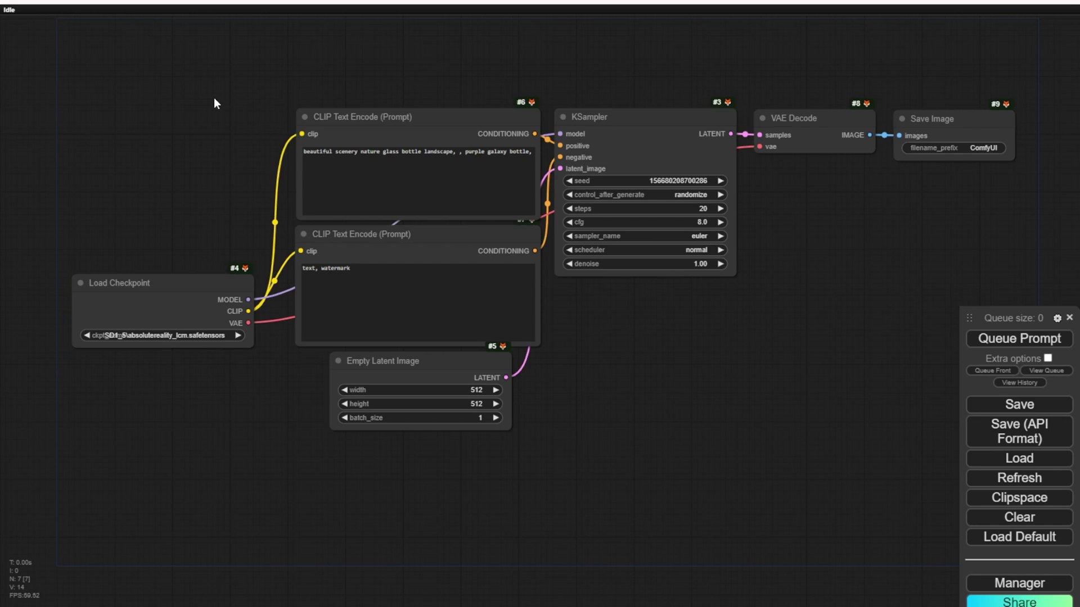
- Select all the default text-to-image nodes, then load the TripoSR workflow
{"action": "key", "text": "ctrl+a"}
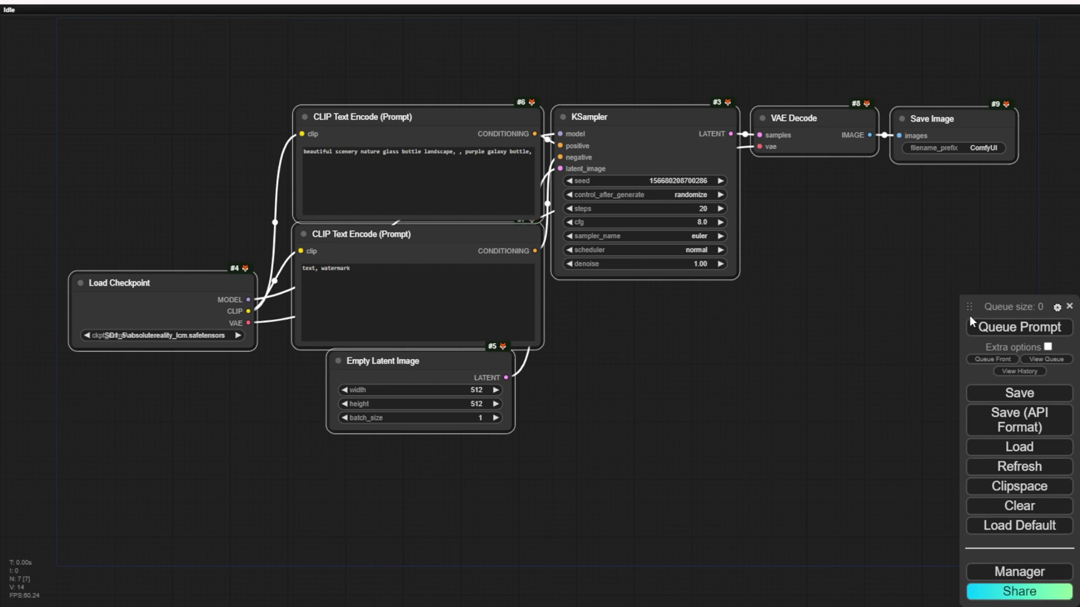
{"action": "left_click_drag", "start_coordinate": [969, 320], "coordinate": [971, 224]}
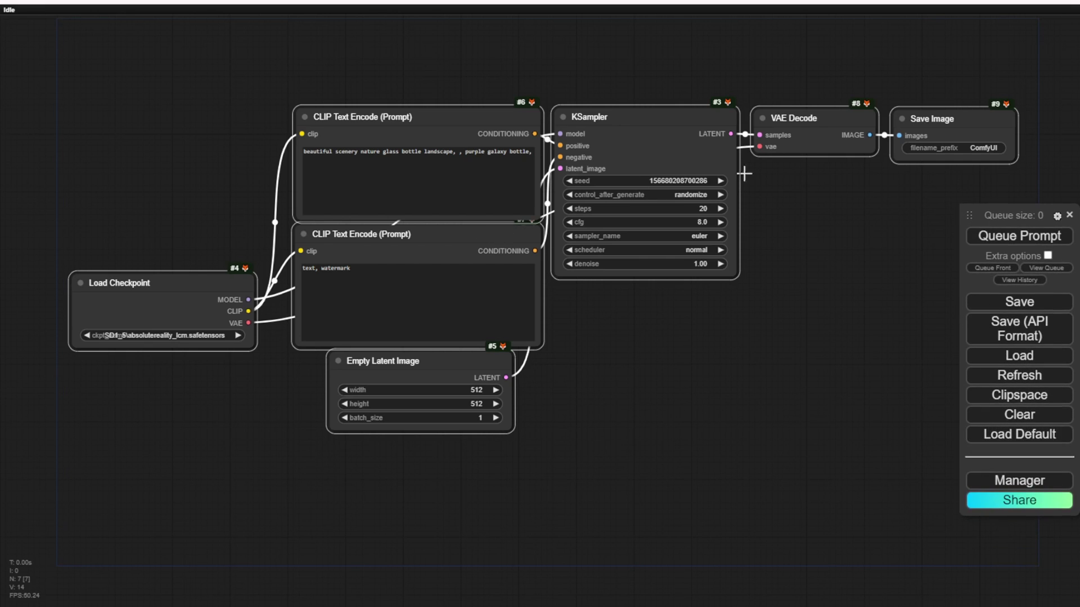
{"action": "left_click", "coordinate": [1014, 439]}
{"action": "left_click", "coordinate": [596, 70]}
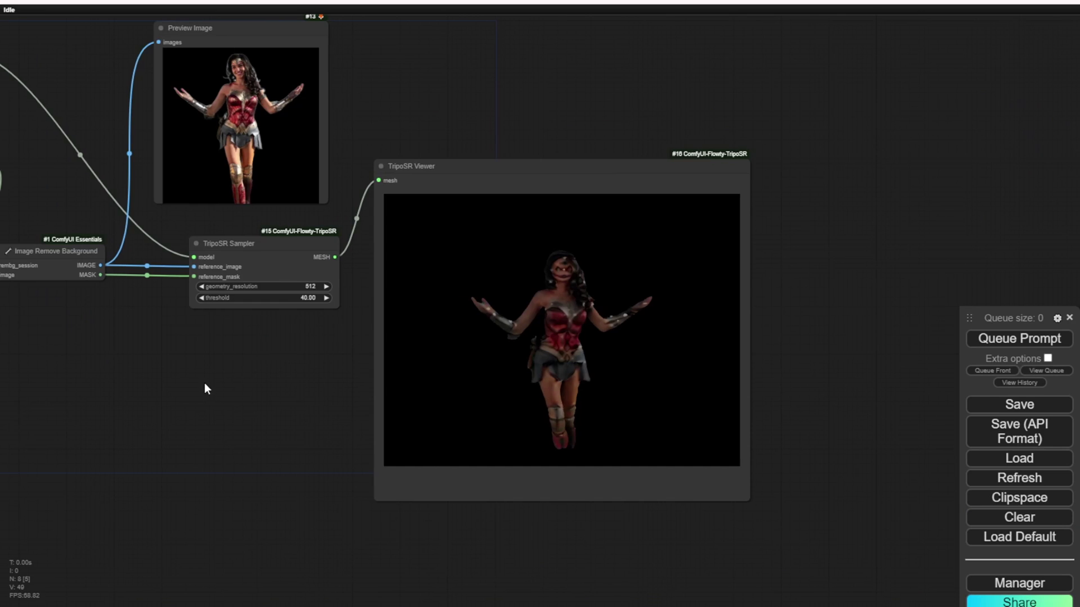
- Clear canvas space beside the TripoSR graph and paste the text-to-image nodes there
{"action": "scroll", "coordinate": [208, 383], "scroll_direction": "down", "scroll_amount": 2}
{"action": "left_click_drag", "start_coordinate": [214, 382], "coordinate": [683, 430]}
{"action": "left_click_drag", "start_coordinate": [205, 265], "coordinate": [652, 332]}
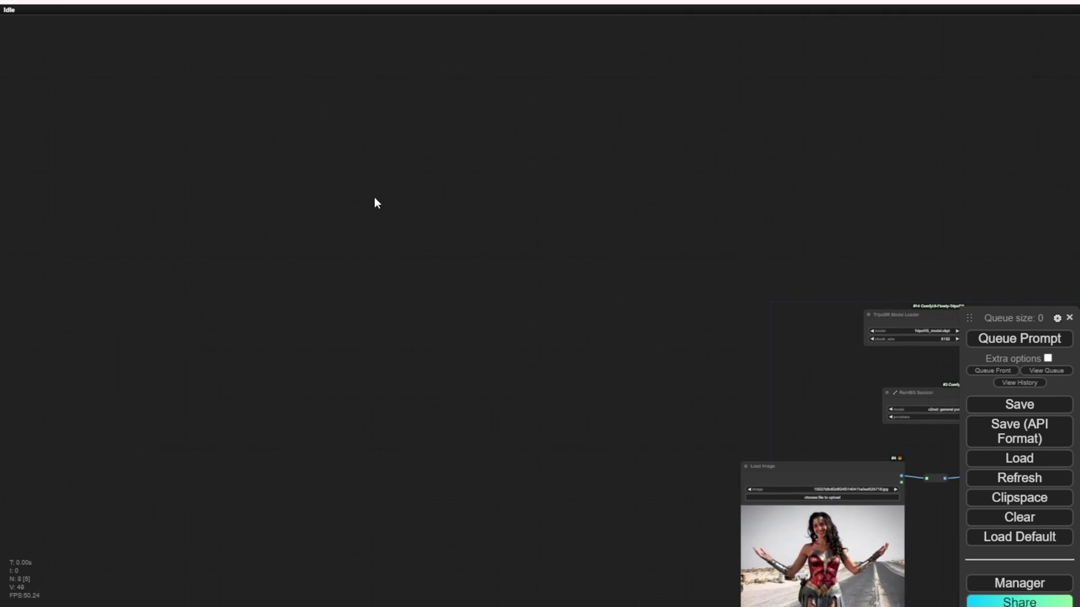
{"action": "key", "text": "ctrl+v"}
{"action": "left_click_drag", "start_coordinate": [717, 302], "coordinate": [286, 246]}
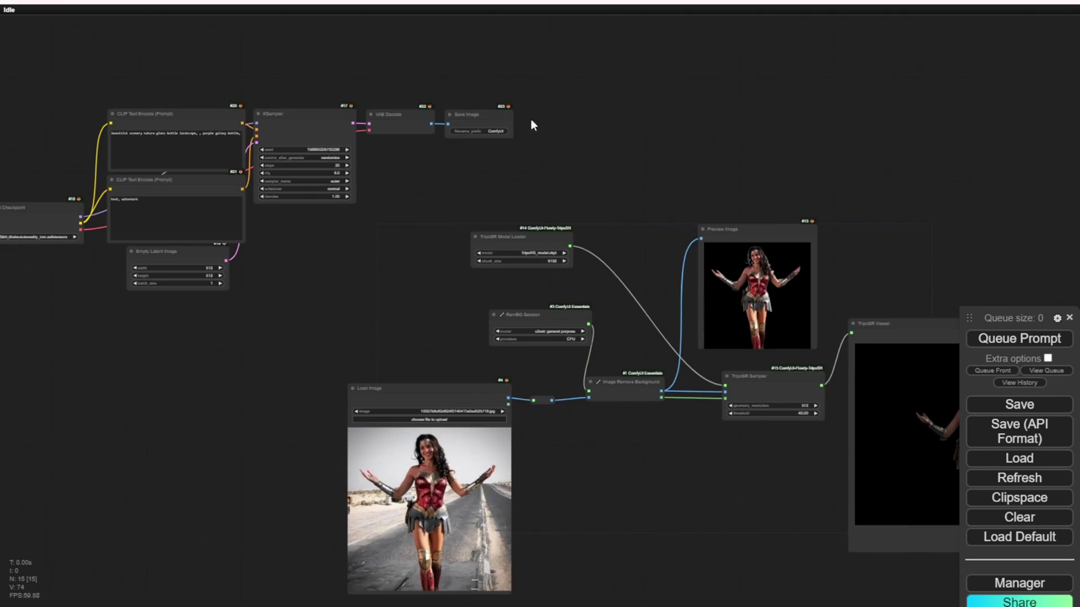
- Delete Save Image and Load Image, wiring VAE Decode's IMAGE into background removal
{"action": "left_click", "coordinate": [498, 124]}
{"action": "key", "text": "Delete"}
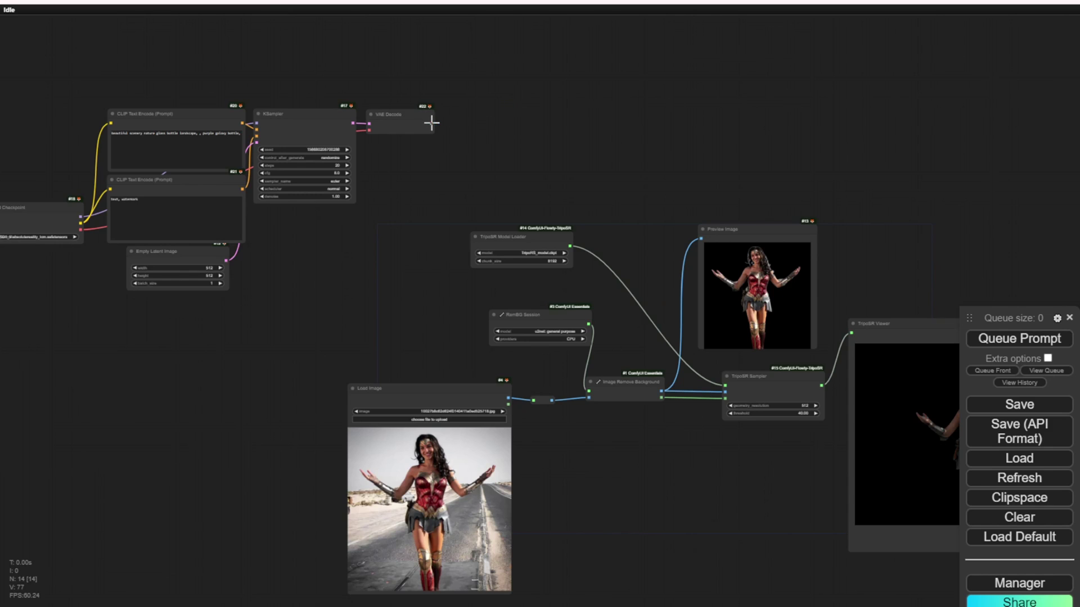
{"action": "left_click_drag", "start_coordinate": [431, 124], "coordinate": [401, 342]}
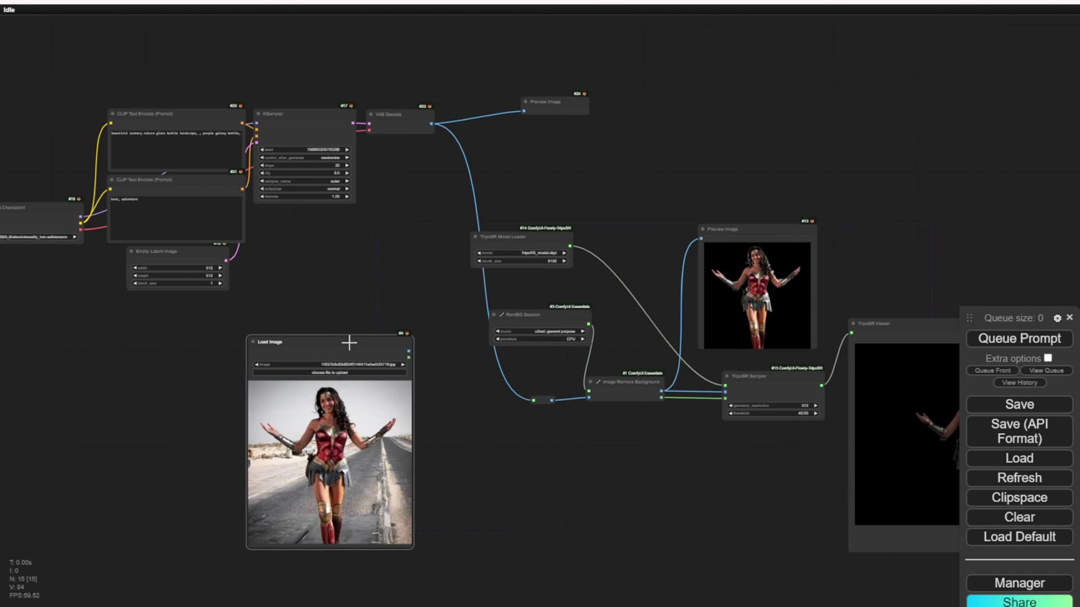
{"action": "key", "text": "Delete"}
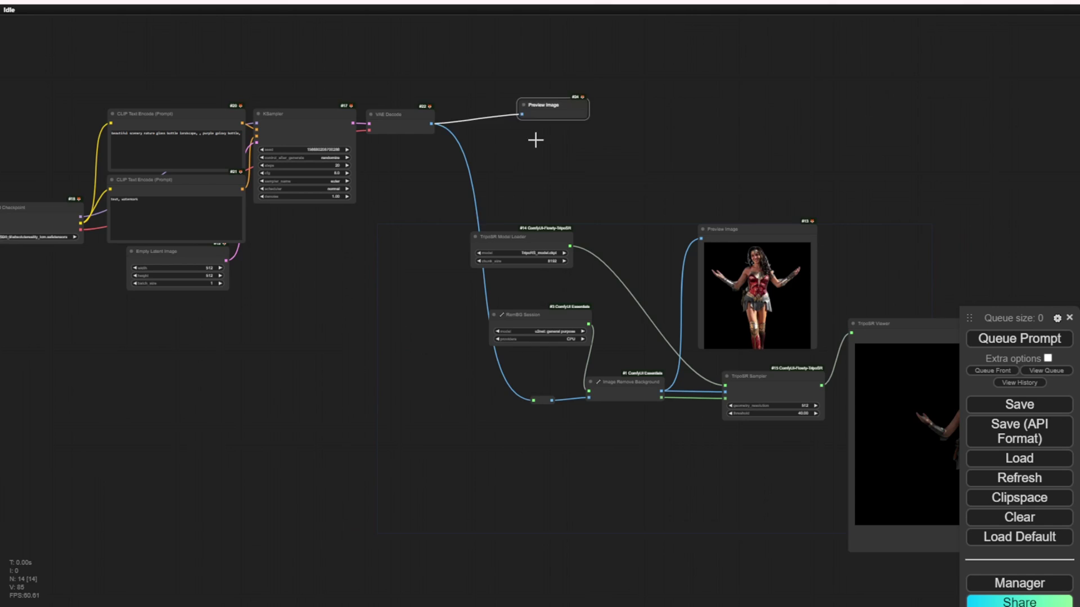
- Place the new Preview Image under VAE Decode and move Load Checkpoint up-left
{"action": "left_click_drag", "start_coordinate": [540, 103], "coordinate": [370, 328]}
{"action": "scroll", "coordinate": [305, 365], "scroll_direction": "down", "scroll_amount": 3}
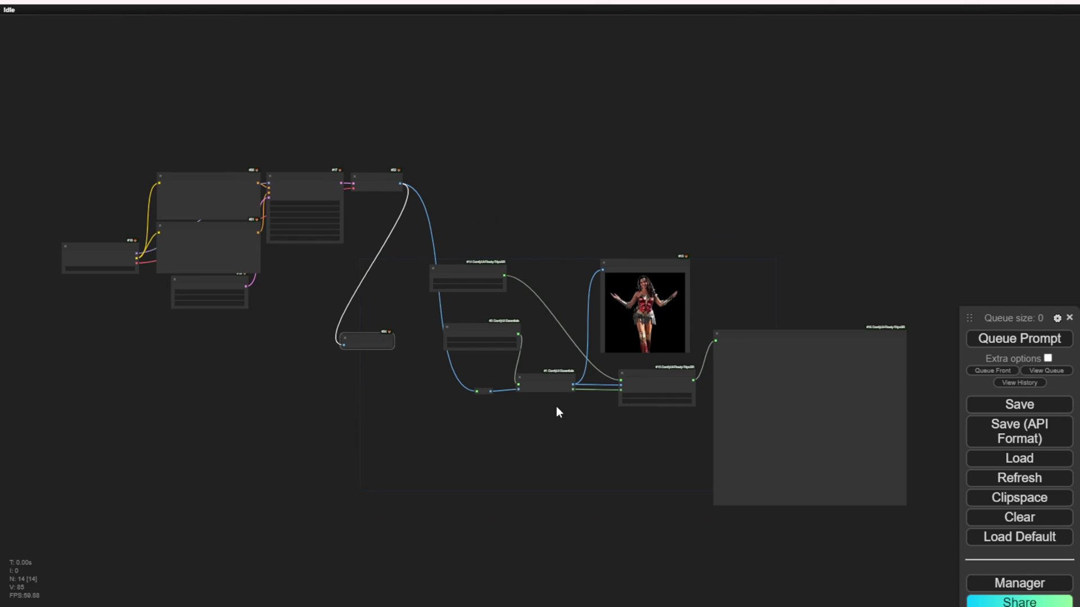
{"action": "scroll", "coordinate": [217, 298], "scroll_direction": "up", "scroll_amount": 7}
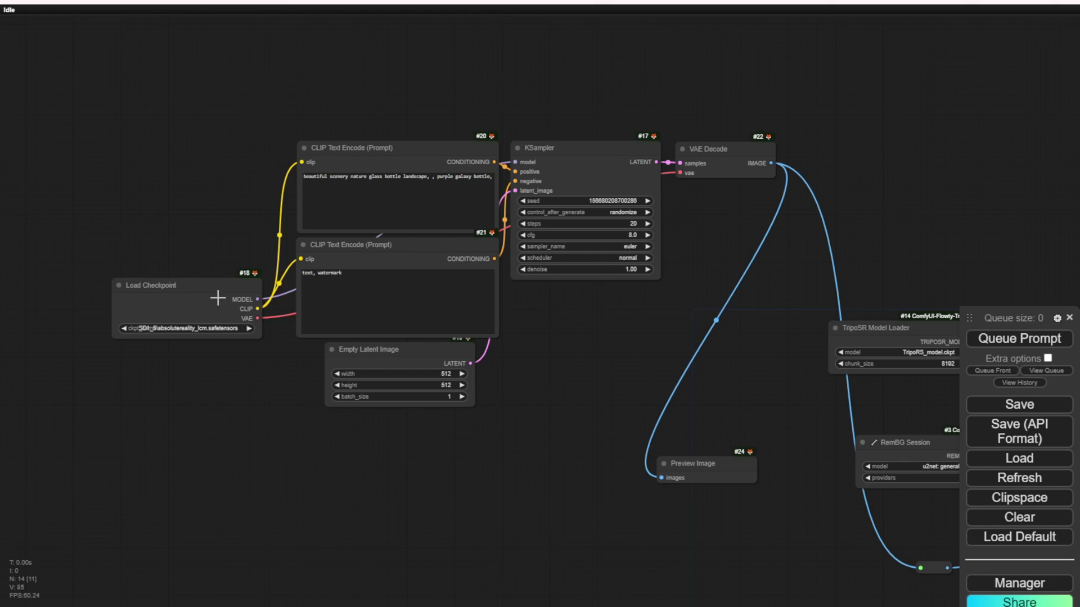
{"action": "left_click_drag", "start_coordinate": [206, 283], "coordinate": [164, 242]}
- Switch Load Checkpoint to SD1_5\revAnimated_v122.safetensors and pan over to the TripoSR nodes and Viewer
{"action": "left_click", "coordinate": [163, 290]}
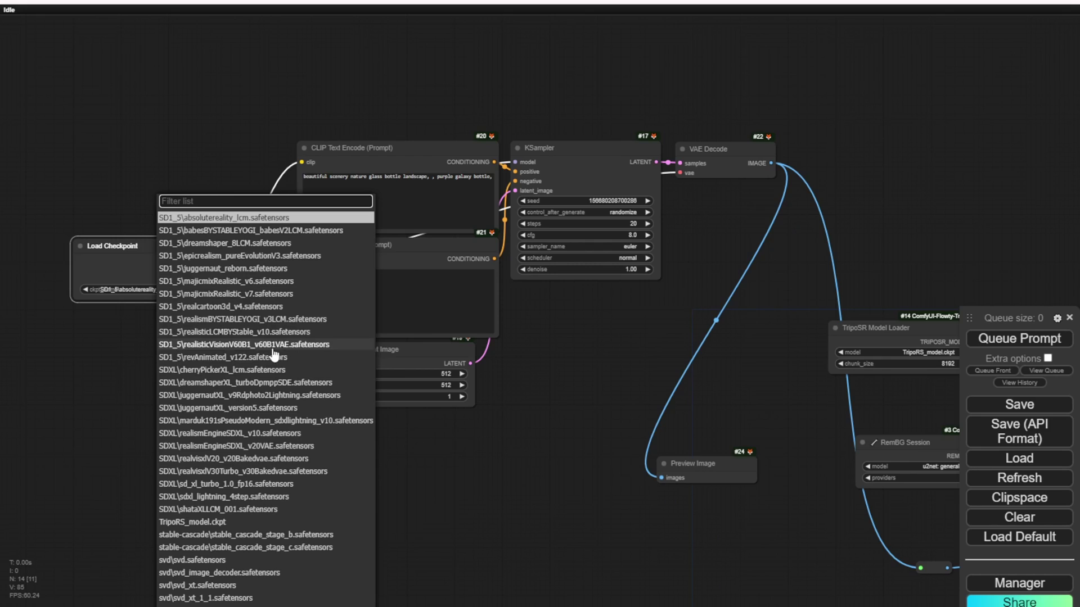
{"action": "left_click", "coordinate": [209, 357]}
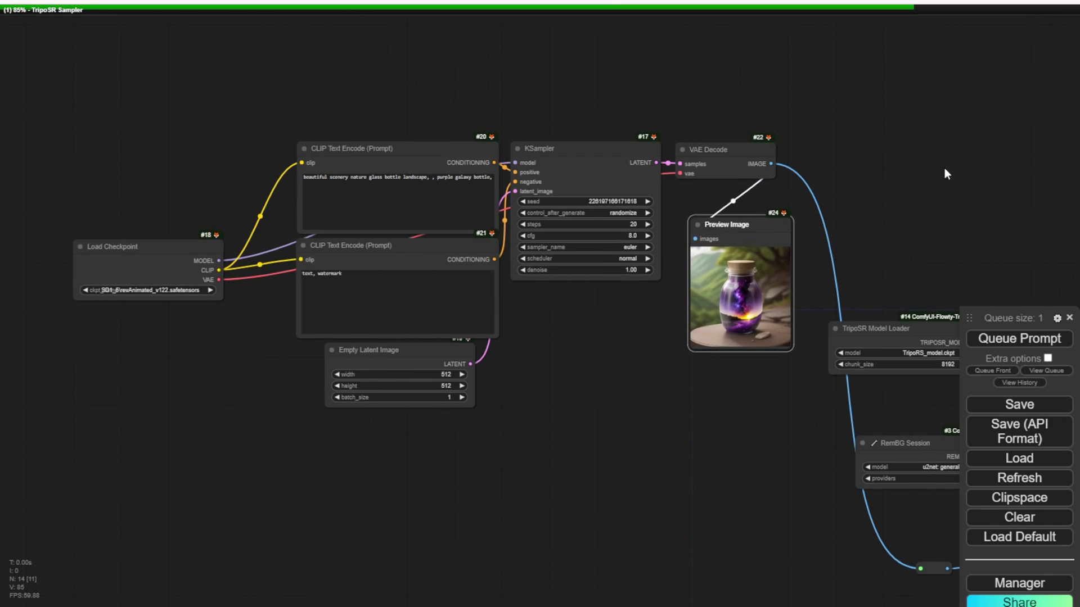
{"action": "left_click_drag", "start_coordinate": [946, 174], "coordinate": [453, 73]}
{"action": "left_click_drag", "start_coordinate": [640, 221], "coordinate": [487, 180]}
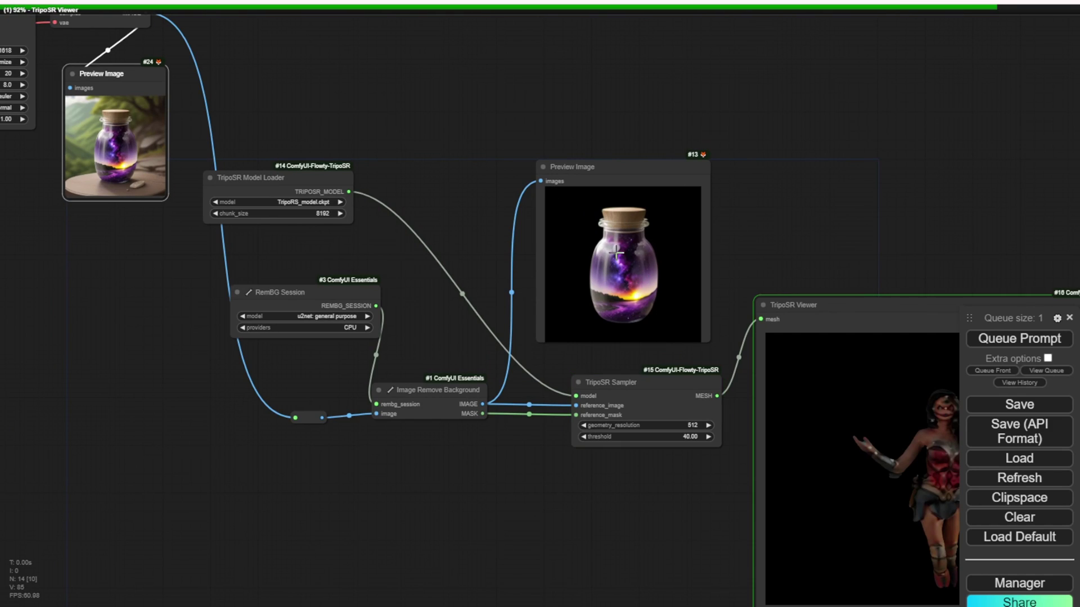
{"action": "scroll", "coordinate": [832, 237], "scroll_direction": "down", "scroll_amount": 3}
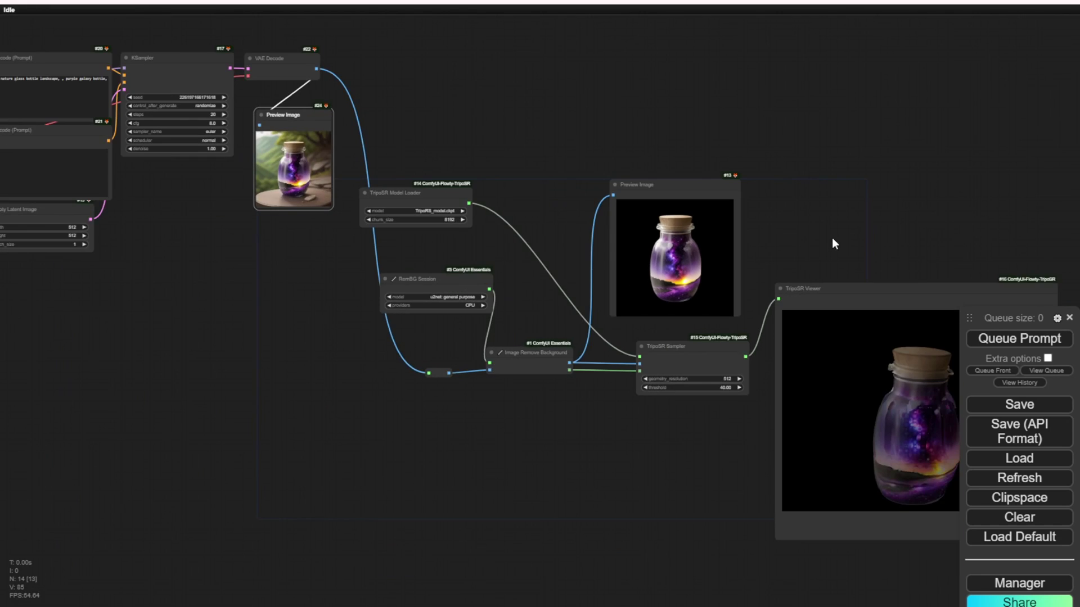
{"action": "left_click_drag", "start_coordinate": [843, 227], "coordinate": [649, 182]}
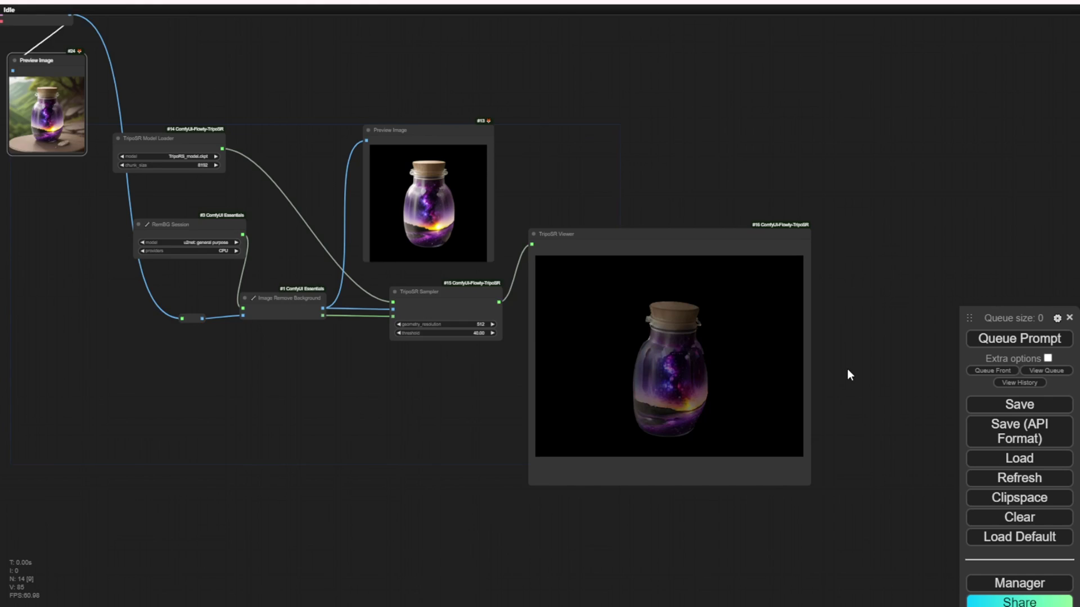
{"action": "scroll", "coordinate": [849, 375], "scroll_direction": "up", "scroll_amount": 1}
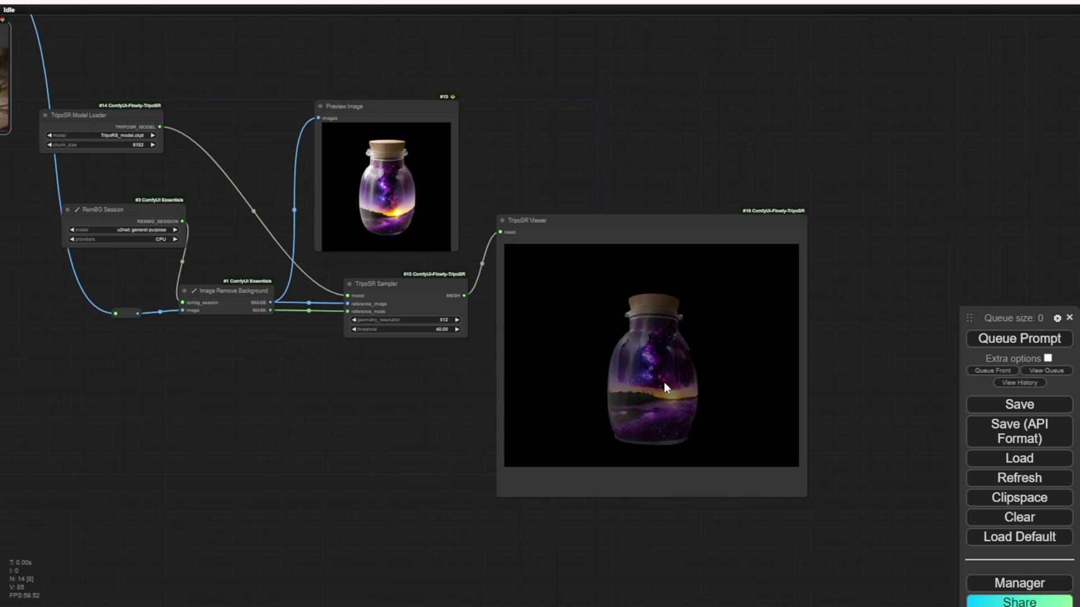
{"action": "mouse_move", "coordinate": [656, 389]}
{"action": "left_mouse_down"}
{"action": "mouse_move", "coordinate": [673, 376]}
{"action": "mouse_move", "coordinate": [721, 394]}
{"action": "mouse_move", "coordinate": [671, 400]}
{"action": "mouse_move", "coordinate": [724, 408]}
{"action": "mouse_move", "coordinate": [683, 392]}
{"action": "mouse_move", "coordinate": [712, 382]}
{"action": "mouse_move", "coordinate": [666, 394]}
{"action": "left_mouse_up"}
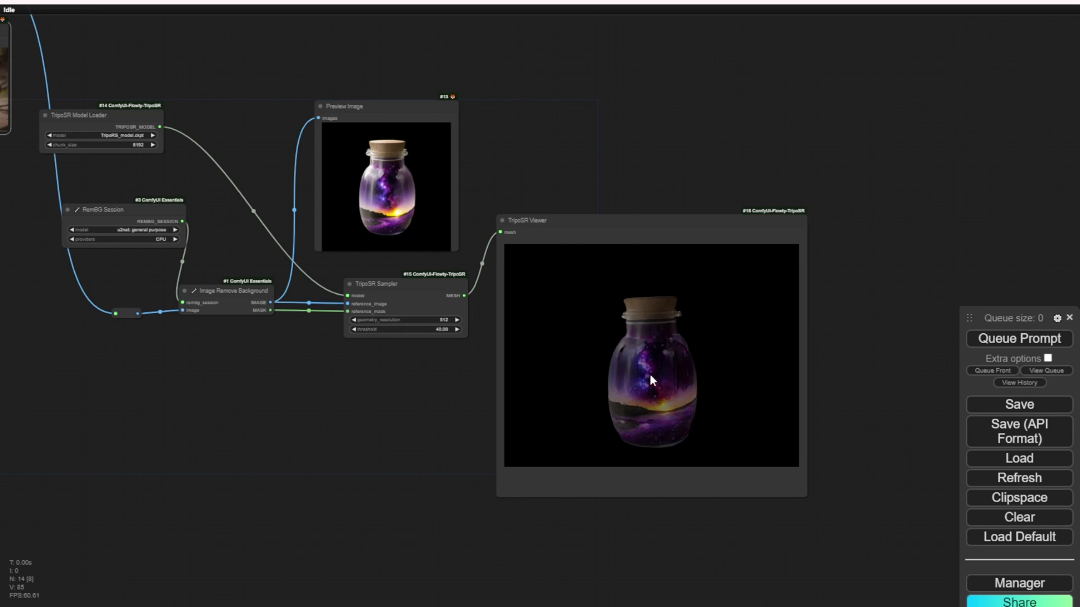
{"action": "scroll", "coordinate": [648, 373], "scroll_direction": "up", "scroll_amount": 3}
{"action": "left_click_drag", "start_coordinate": [691, 390], "coordinate": [677, 356]}
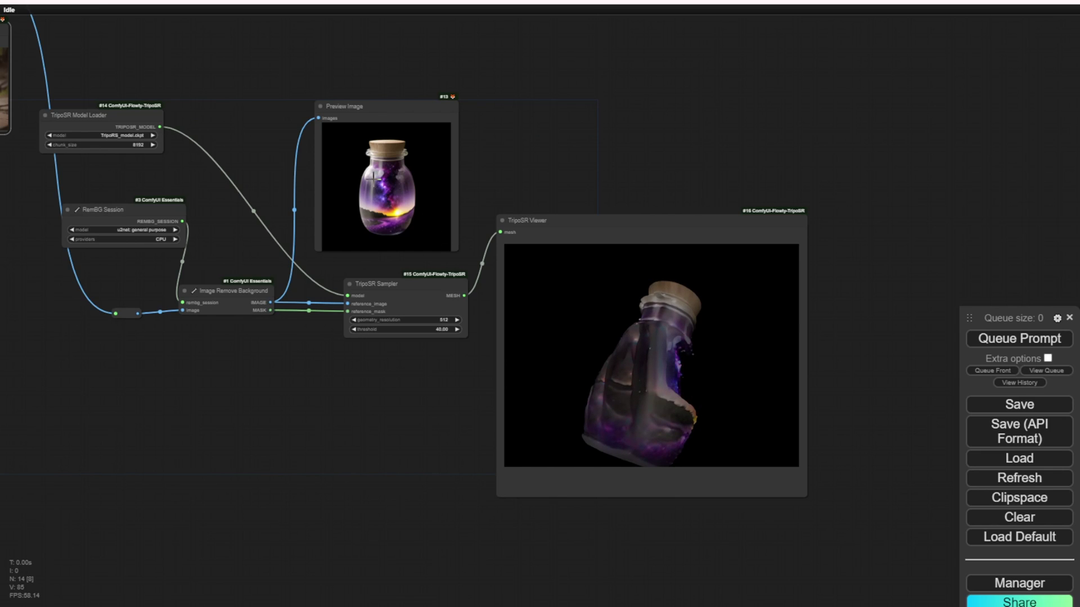
- Run the workflow with the prompt 'a rabbit' and pan to the rabbit preview and 3D mesh viewer
{"action": "type", "text": "rabbit"}
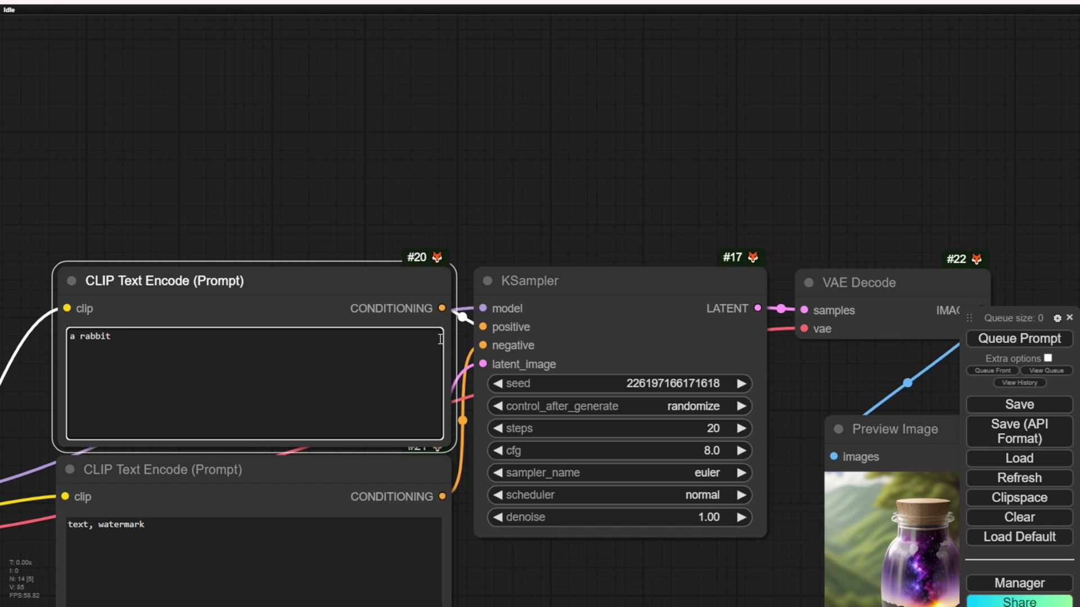
{"action": "left_click", "coordinate": [1020, 338]}
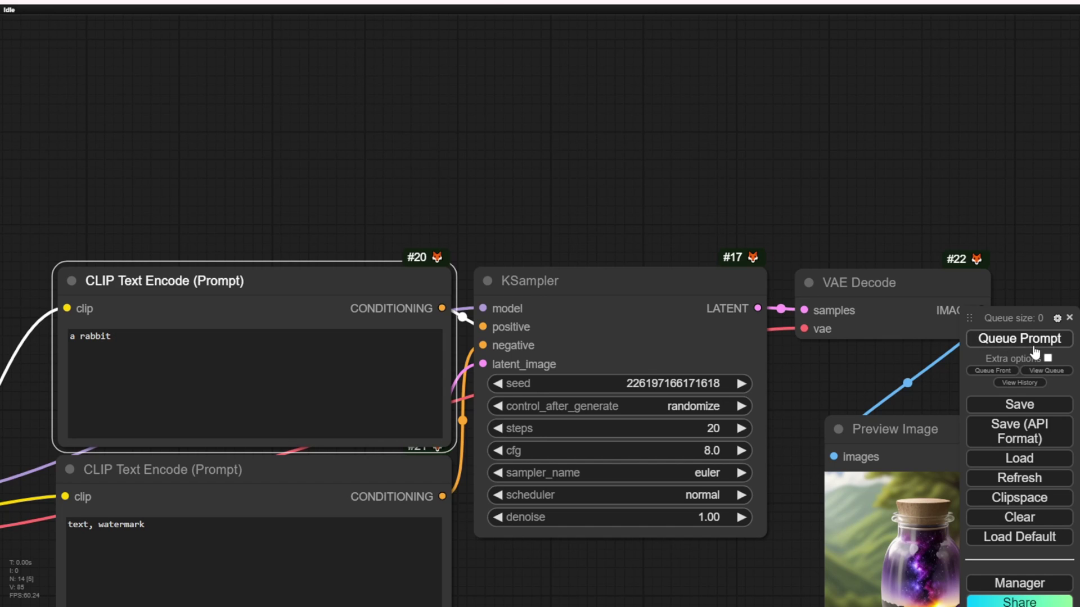
{"action": "left_click_drag", "start_coordinate": [781, 147], "coordinate": [494, 140]}
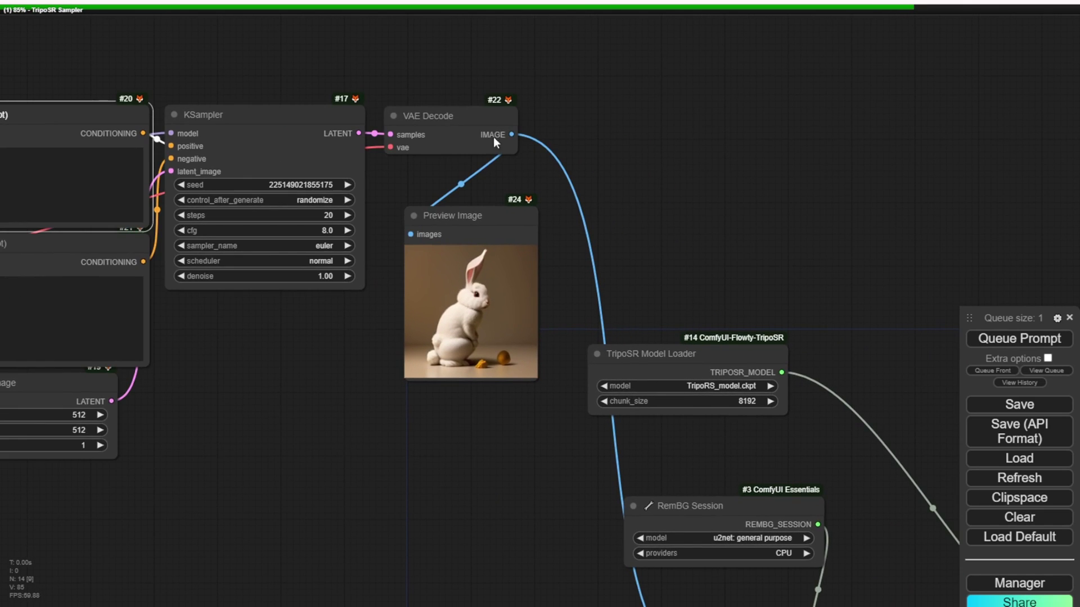
{"action": "scroll", "coordinate": [838, 250], "scroll_direction": "down", "scroll_amount": 3}
{"action": "left_click_drag", "start_coordinate": [863, 248], "coordinate": [633, 168]}
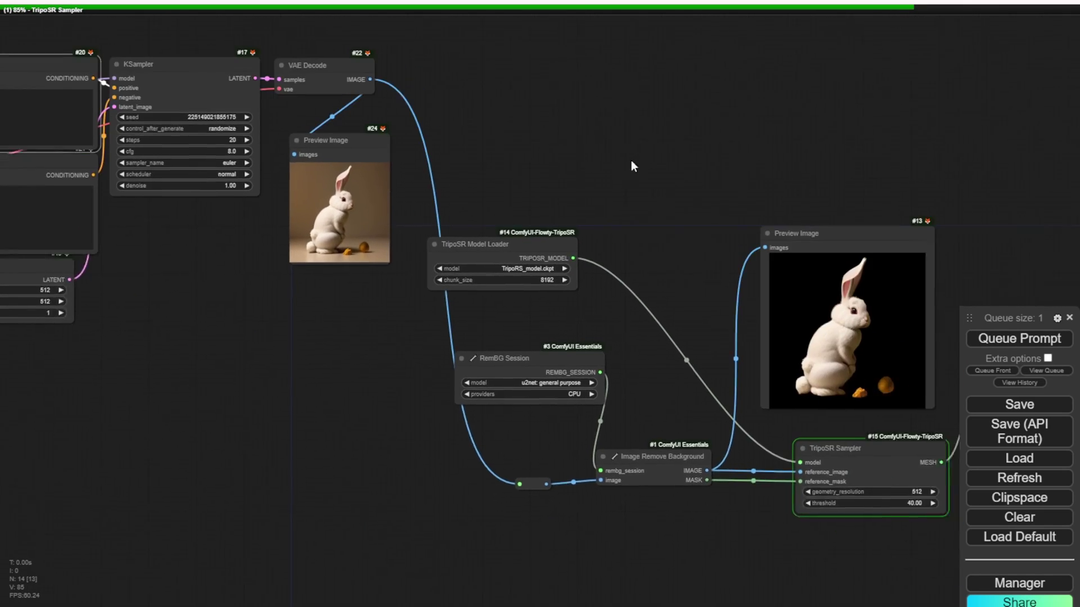
{"action": "scroll", "coordinate": [592, 159], "scroll_direction": "up", "scroll_amount": 2}
{"action": "scroll", "coordinate": [655, 189], "scroll_direction": "down", "scroll_amount": 3}
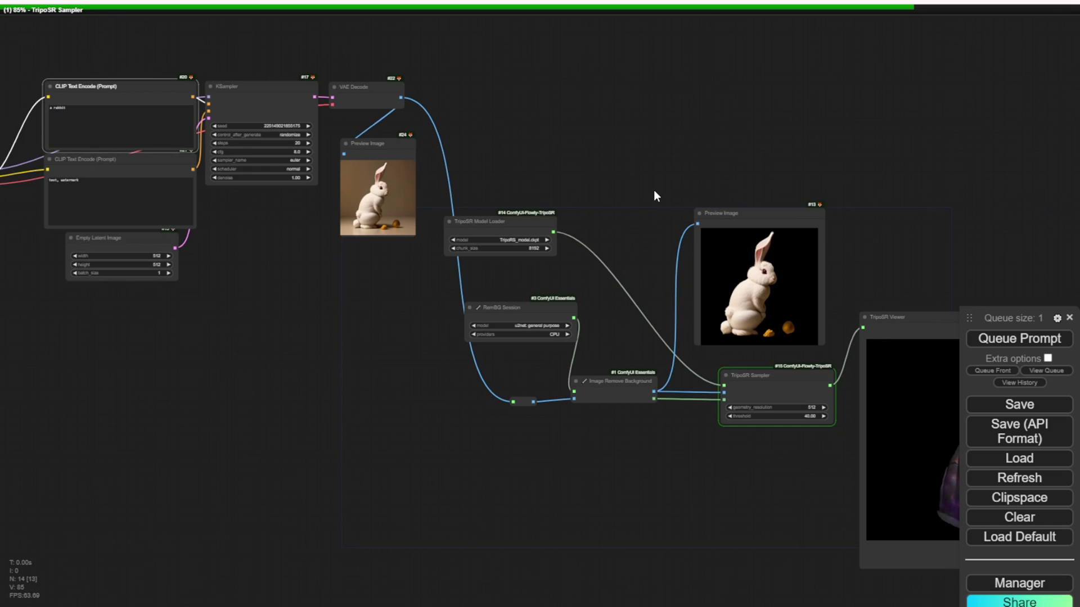
{"action": "left_click_drag", "start_coordinate": [654, 190], "coordinate": [494, 140]}
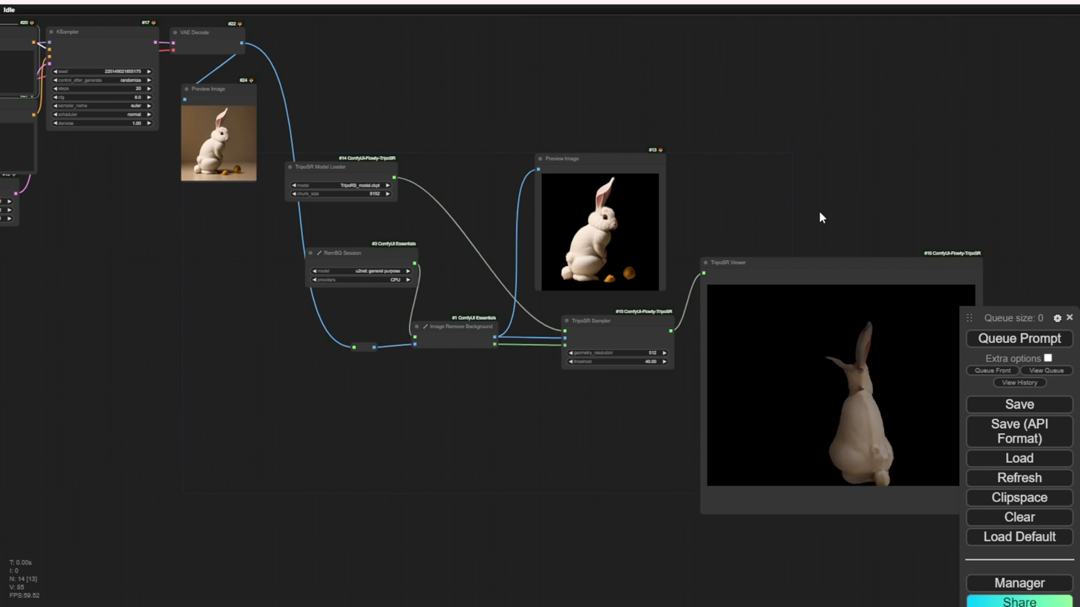
- Centre the rabbit mesh viewer, zoom in, and view the rabbit from above and other sides
{"action": "left_click_drag", "start_coordinate": [819, 217], "coordinate": [675, 148]}
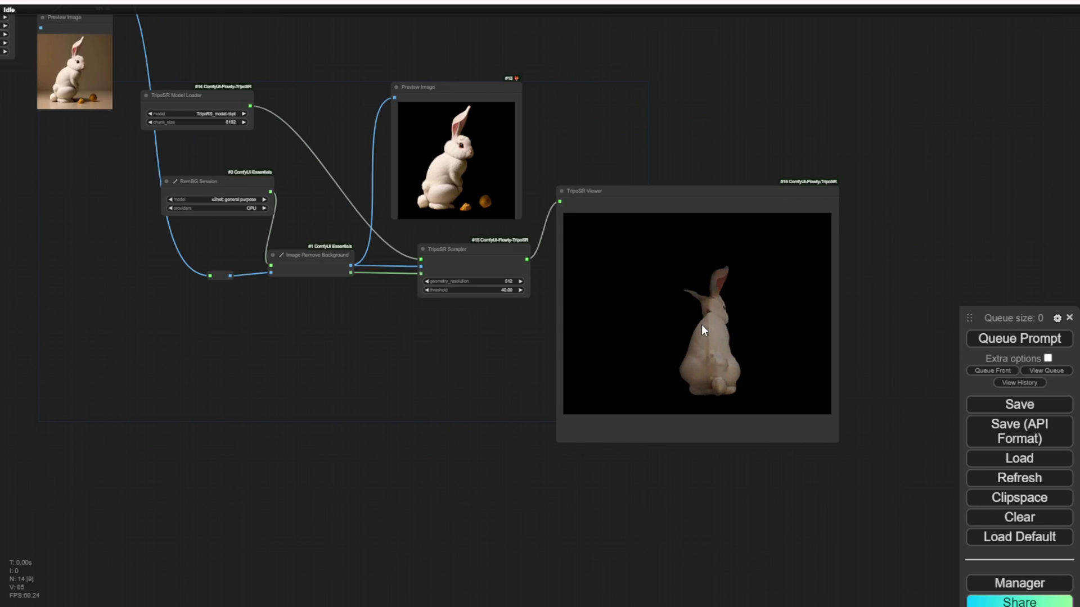
{"action": "left_click_drag", "start_coordinate": [708, 339], "coordinate": [965, 569]}
{"action": "scroll", "coordinate": [724, 335], "scroll_direction": "up", "scroll_amount": 2}
{"action": "scroll", "coordinate": [724, 336], "scroll_direction": "up", "scroll_amount": 2}
{"action": "left_click_drag", "start_coordinate": [442, 360], "coordinate": [271, 317]}
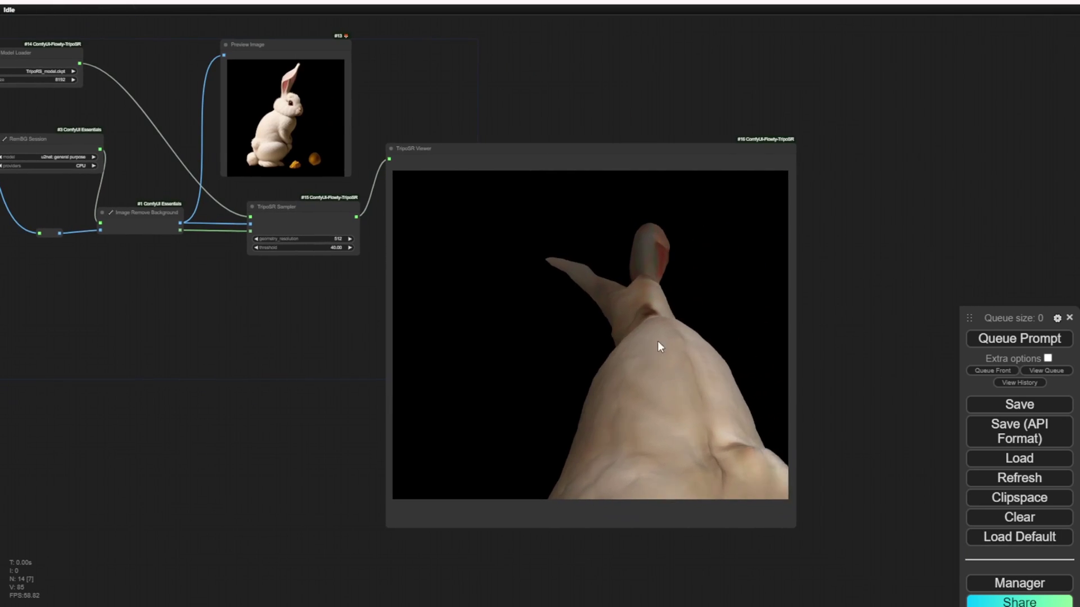
{"action": "left_click_drag", "start_coordinate": [655, 342], "coordinate": [586, 287]}
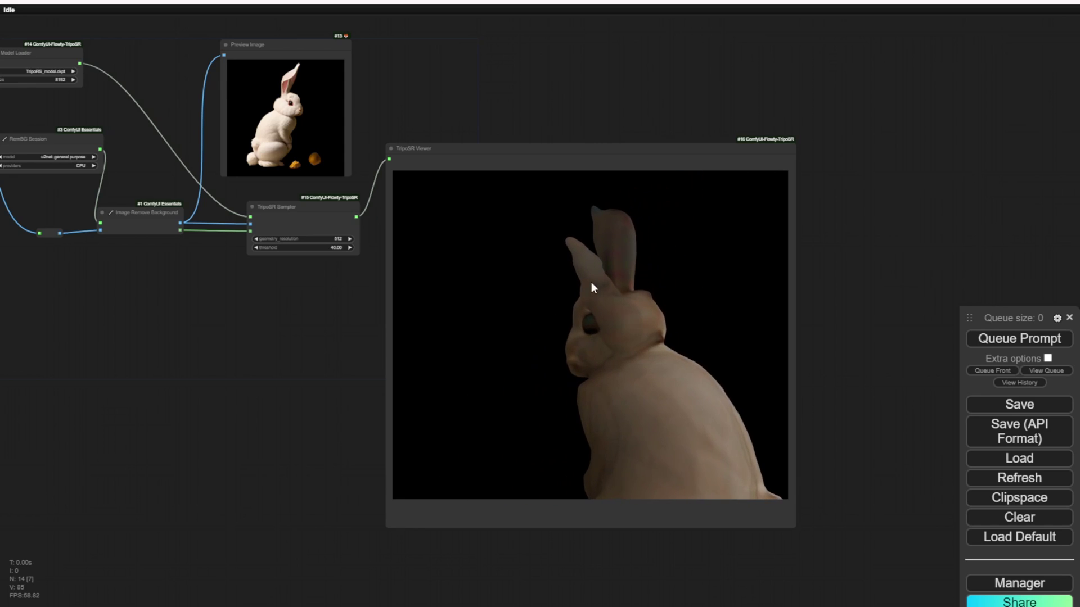
- Orbit the rabbit to side, front and three-quarter views, then nudge the sampler and zoom out
{"action": "left_click_drag", "start_coordinate": [613, 324], "coordinate": [499, 392]}
{"action": "scroll", "coordinate": [528, 369], "scroll_direction": "down", "scroll_amount": 5}
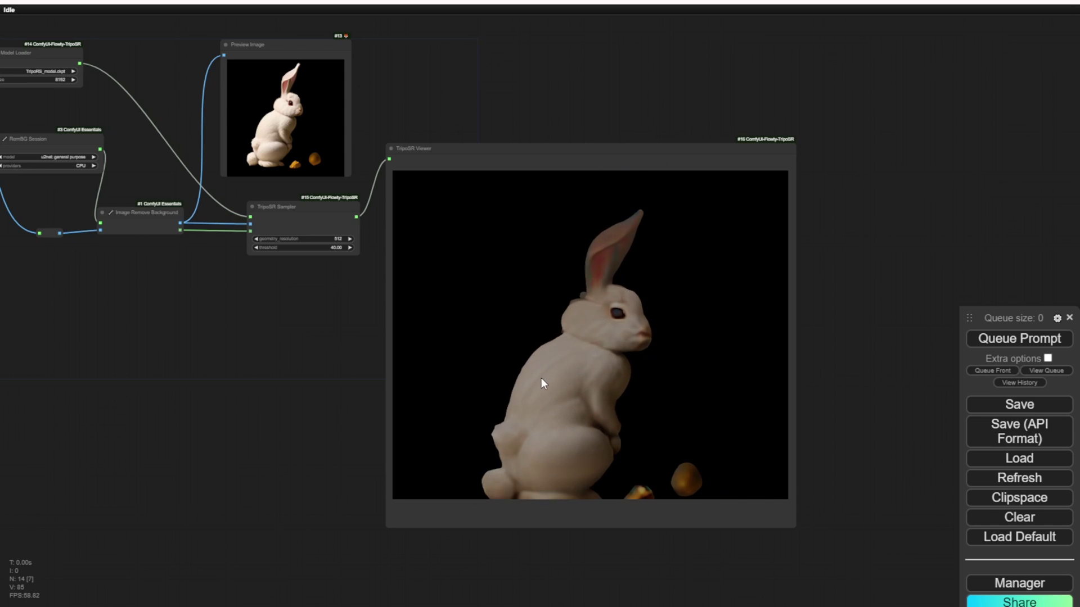
{"action": "left_click_drag", "start_coordinate": [542, 378], "coordinate": [468, 374]}
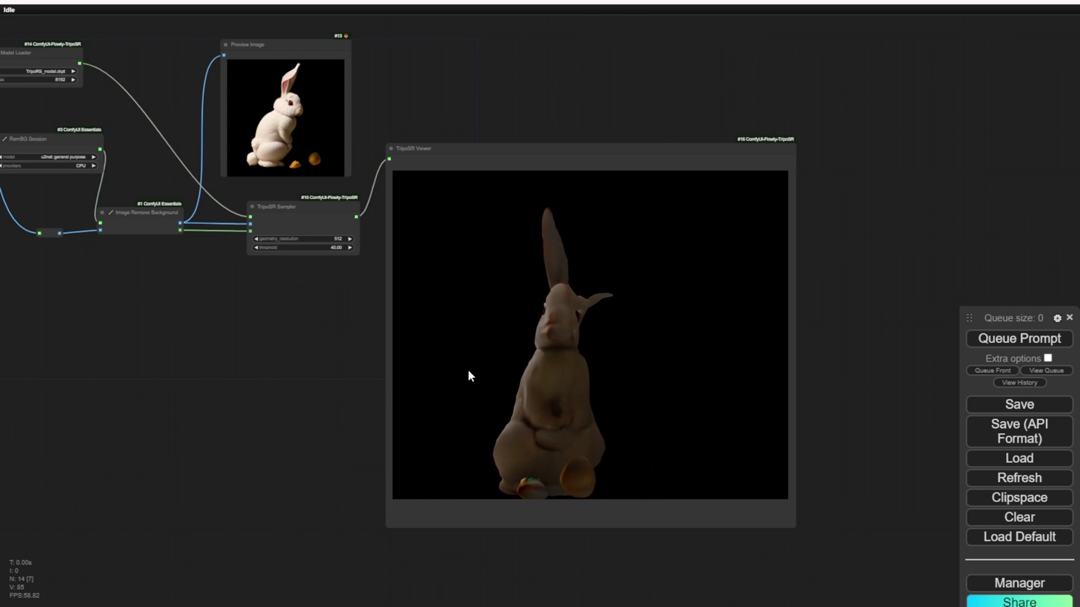
{"action": "left_click_drag", "start_coordinate": [626, 360], "coordinate": [567, 363]}
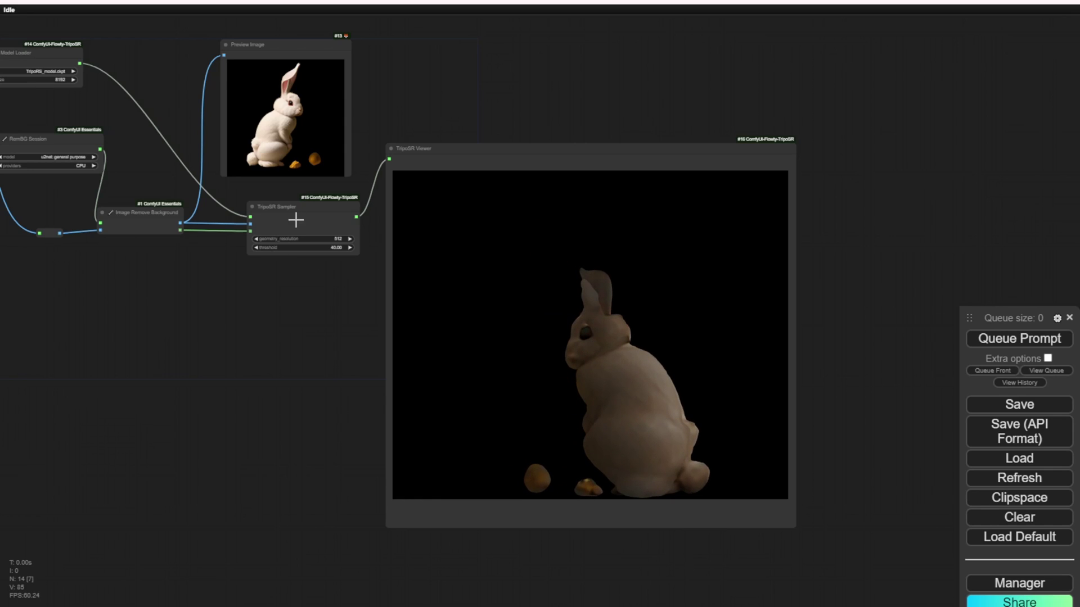
{"action": "left_click_drag", "start_coordinate": [290, 210], "coordinate": [285, 223]}
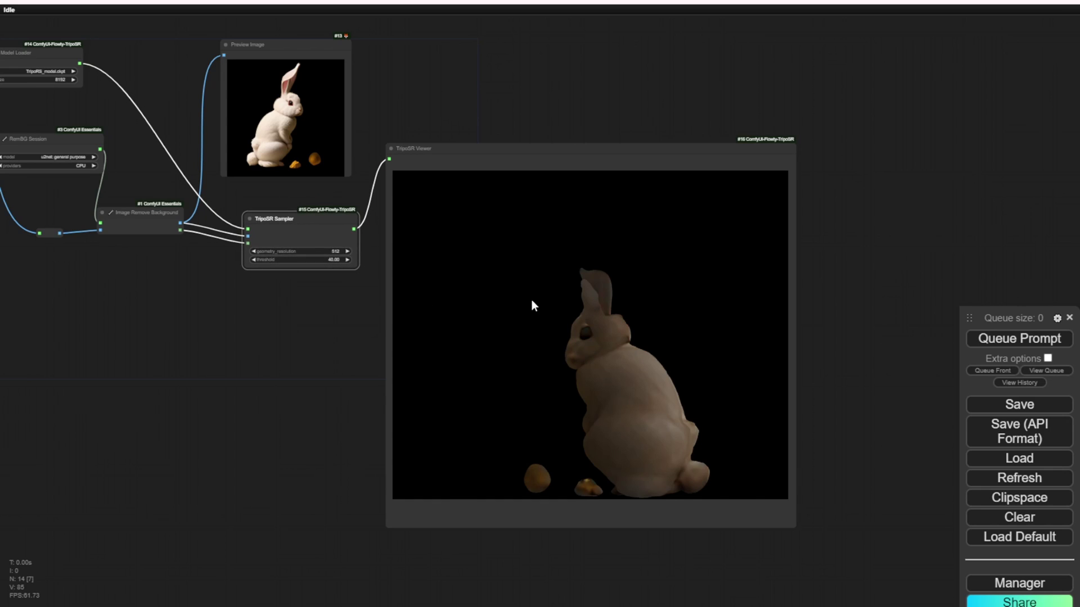
{"action": "scroll", "coordinate": [566, 308], "scroll_direction": "up", "scroll_amount": 2}
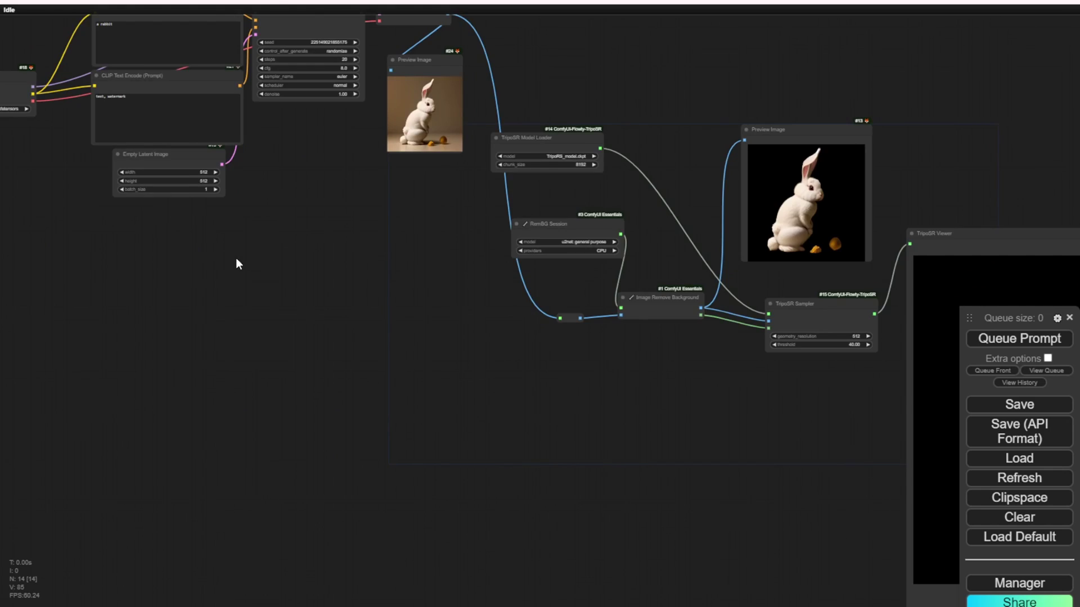
- Replace 'rabbit' with 'robot' in the positive prompt and queue the workflow
{"action": "left_click_drag", "start_coordinate": [236, 260], "coordinate": [324, 394]}
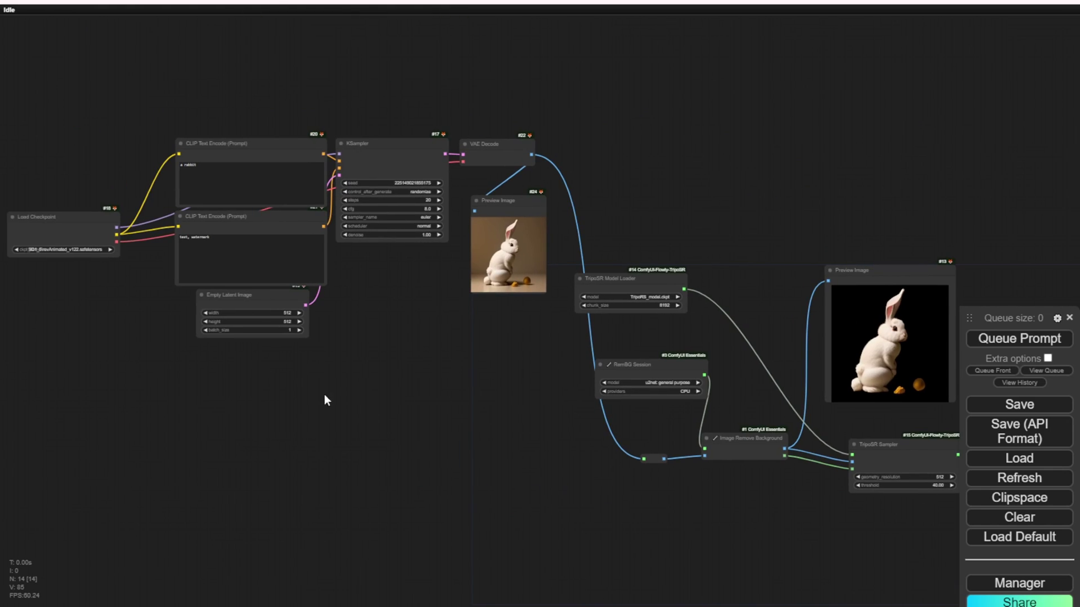
{"action": "double_click", "coordinate": [189, 165]}
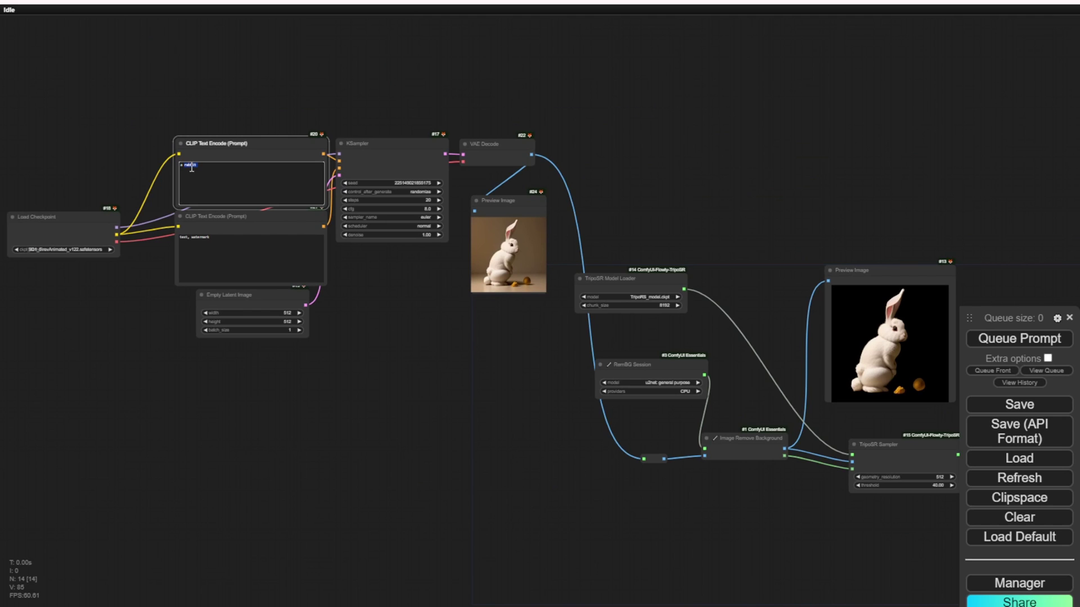
{"action": "type", "text": "robo"}
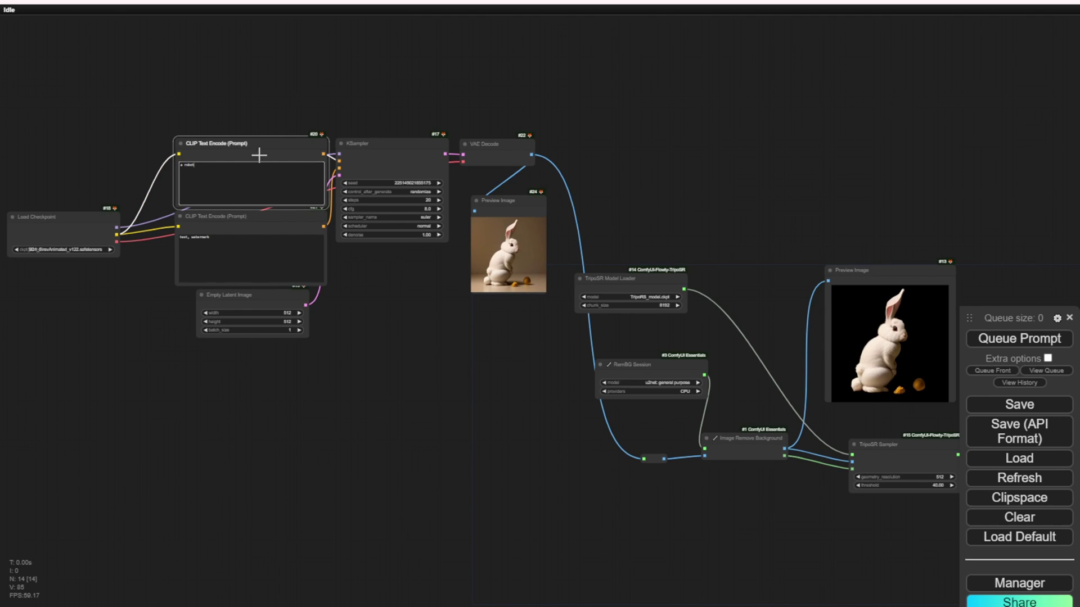
{"action": "scroll", "coordinate": [258, 155], "scroll_direction": "up", "scroll_amount": 5}
{"action": "left_click", "coordinate": [1034, 340]}
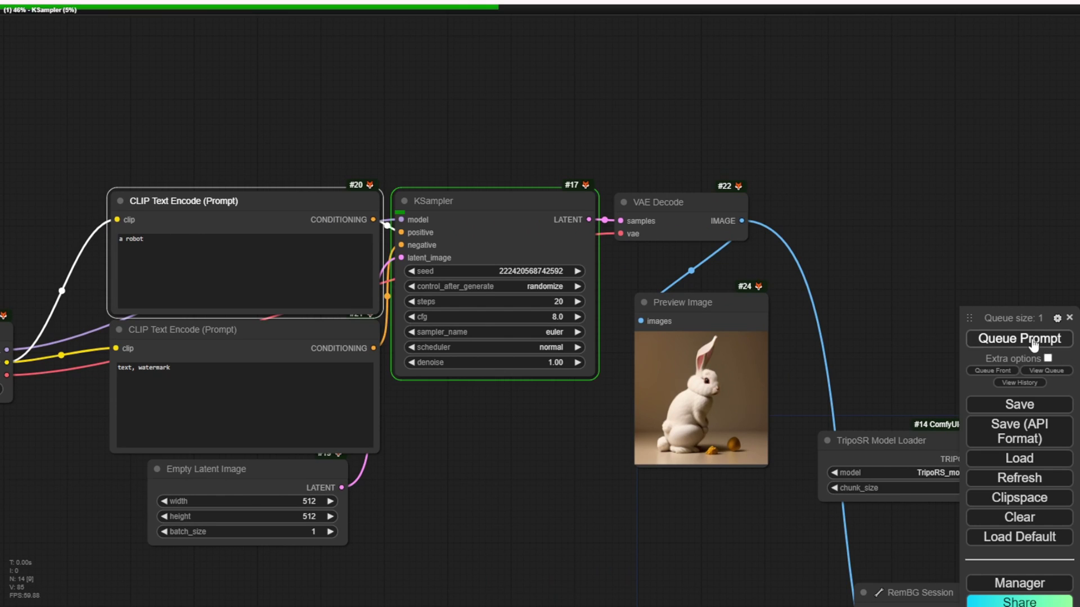
- Pan the graph down to the TripoSR nodes and 3D viewer showing the robot
{"action": "scroll", "coordinate": [664, 394], "scroll_direction": "down", "scroll_amount": 3}
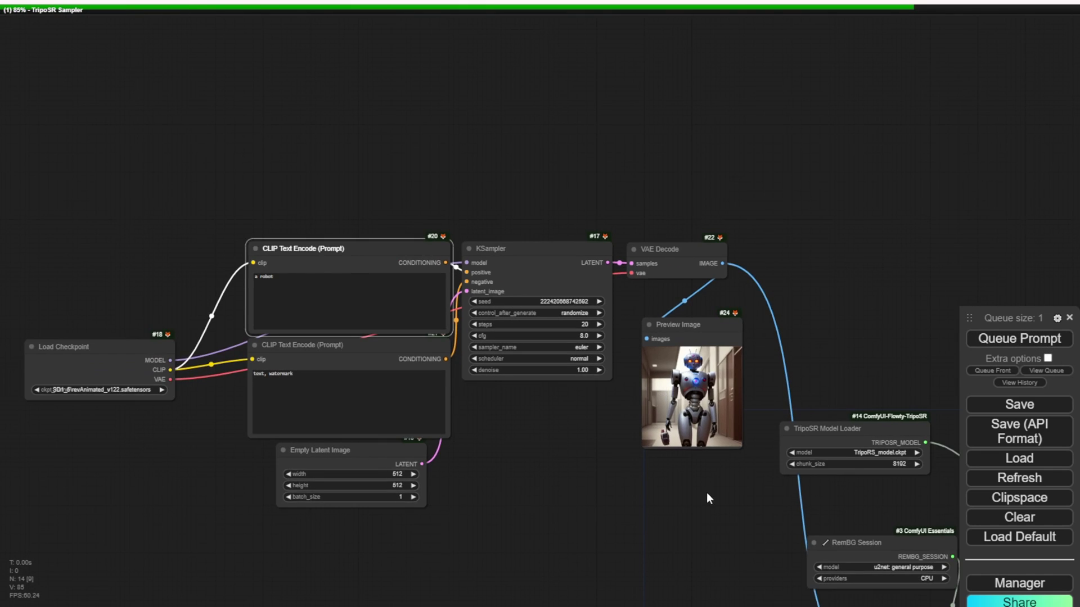
{"action": "left_click_drag", "start_coordinate": [722, 496], "coordinate": [172, 298]}
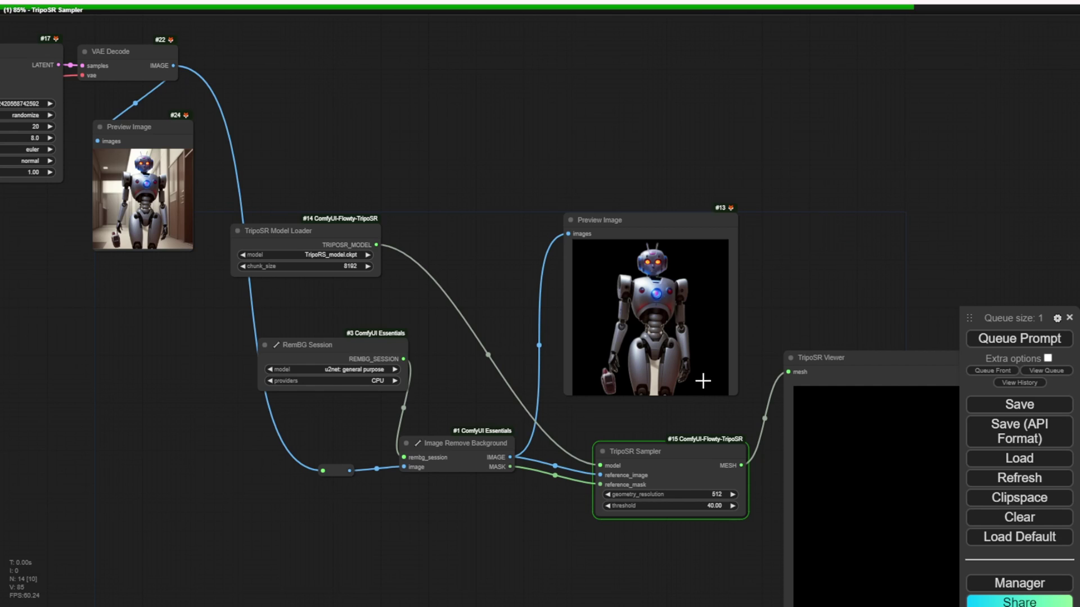
{"action": "left_click_drag", "start_coordinate": [812, 313], "coordinate": [594, 195]}
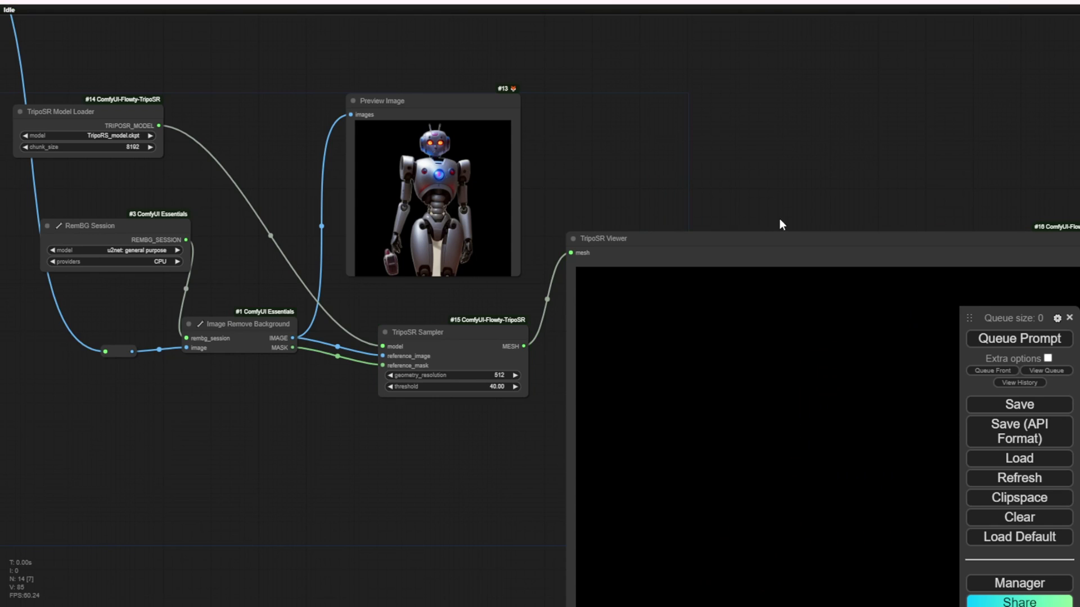
{"action": "scroll", "coordinate": [781, 197], "scroll_direction": "down", "scroll_amount": 3}
- Orbit the robot mesh to view its back and a top-back angle
{"action": "mouse_move", "coordinate": [790, 349]}
{"action": "left_mouse_down"}
{"action": "mouse_move", "coordinate": [781, 314]}
{"action": "mouse_move", "coordinate": [808, 322]}
{"action": "mouse_move", "coordinate": [787, 332]}
{"action": "left_mouse_up"}
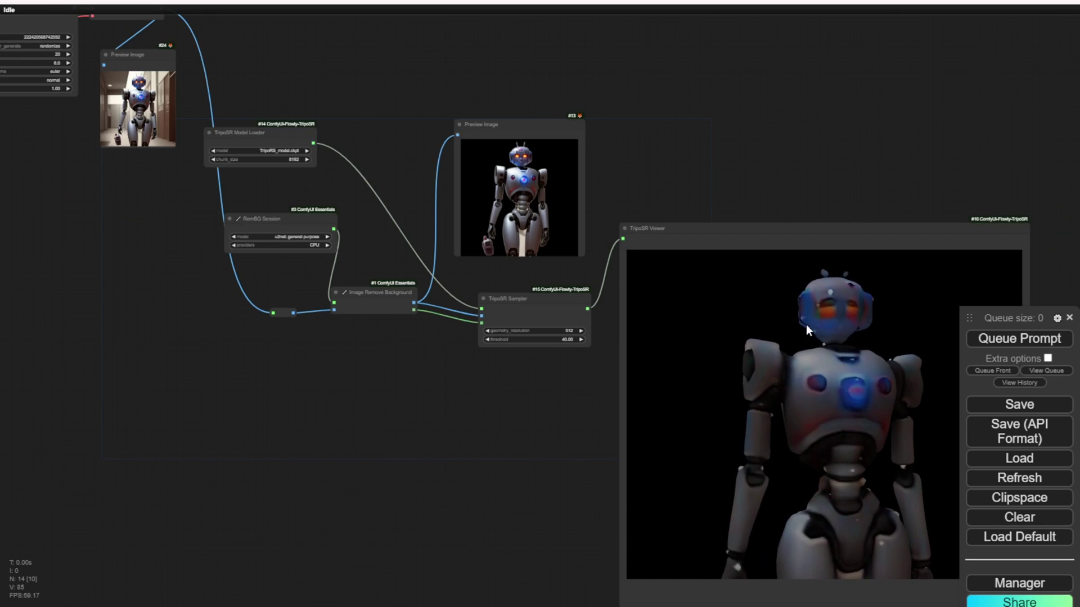
{"action": "left_click_drag", "start_coordinate": [833, 386], "coordinate": [357, 351]}
{"action": "scroll", "coordinate": [520, 510], "scroll_direction": "down", "scroll_amount": 2}
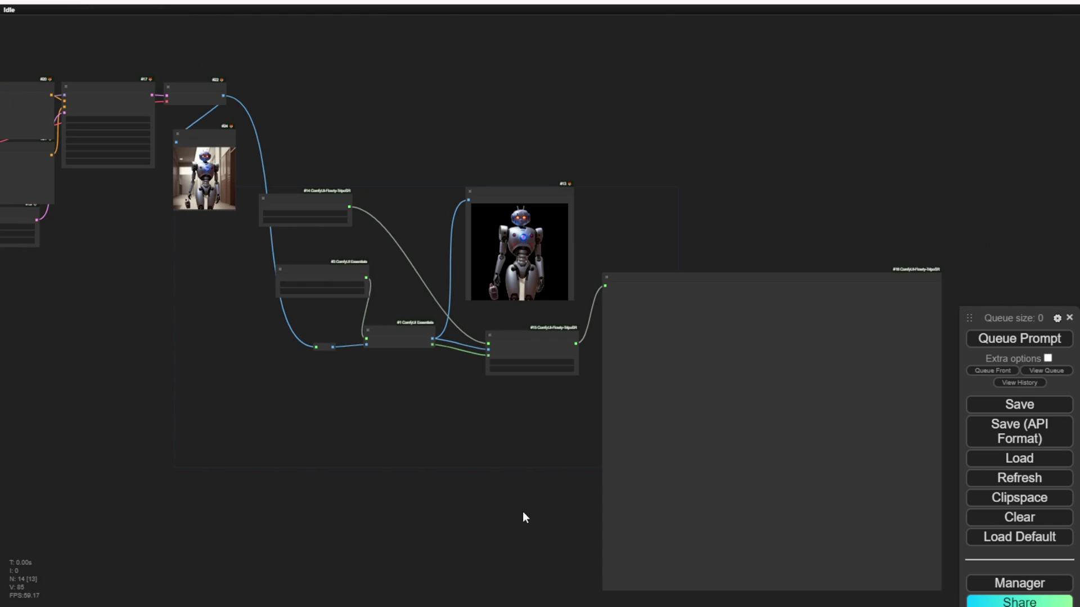
{"action": "scroll", "coordinate": [541, 488], "scroll_direction": "up", "scroll_amount": 1}
{"action": "scroll", "coordinate": [537, 484], "scroll_direction": "up", "scroll_amount": 1}
{"action": "left_click_drag", "start_coordinate": [464, 459], "coordinate": [439, 436]}
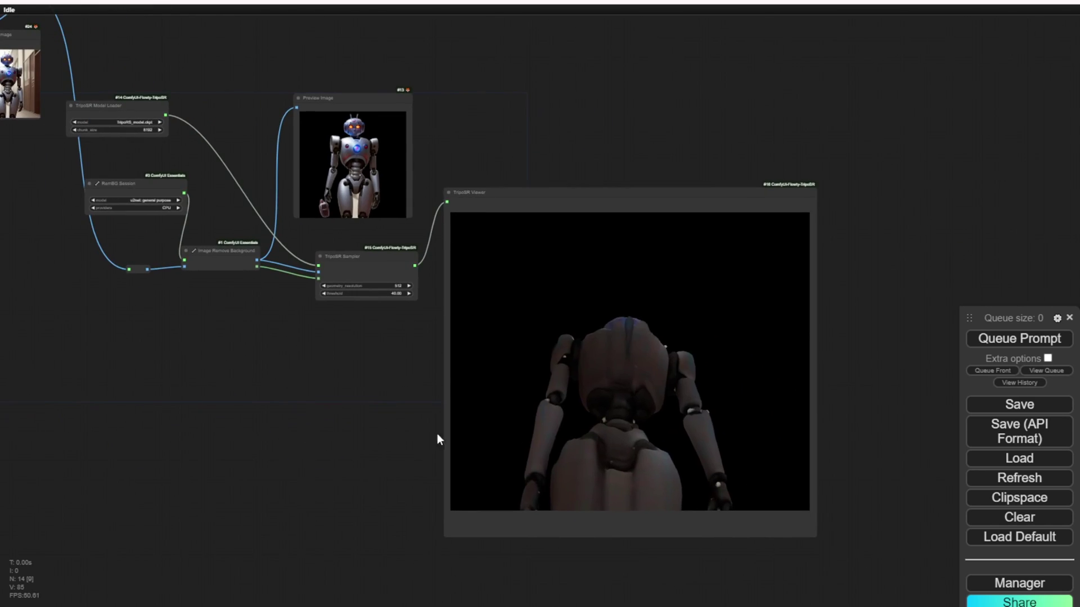
{"action": "left_click_drag", "start_coordinate": [613, 436], "coordinate": [653, 335]}
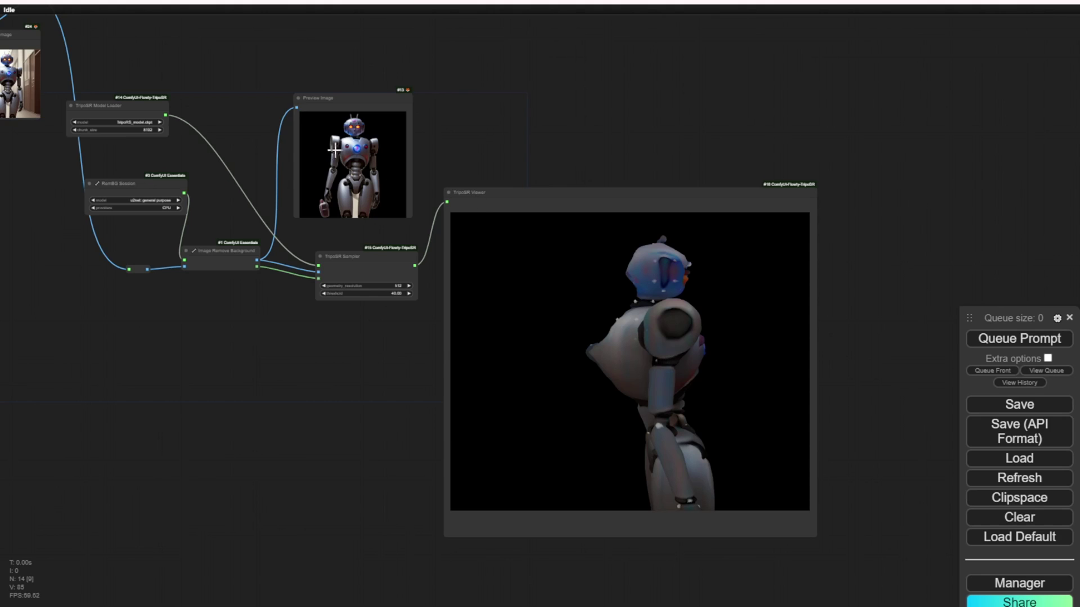
- Change the prompt word 'robot' to 'plant' and queue the workflow
{"action": "left_click_drag", "start_coordinate": [678, 365], "coordinate": [663, 333]}
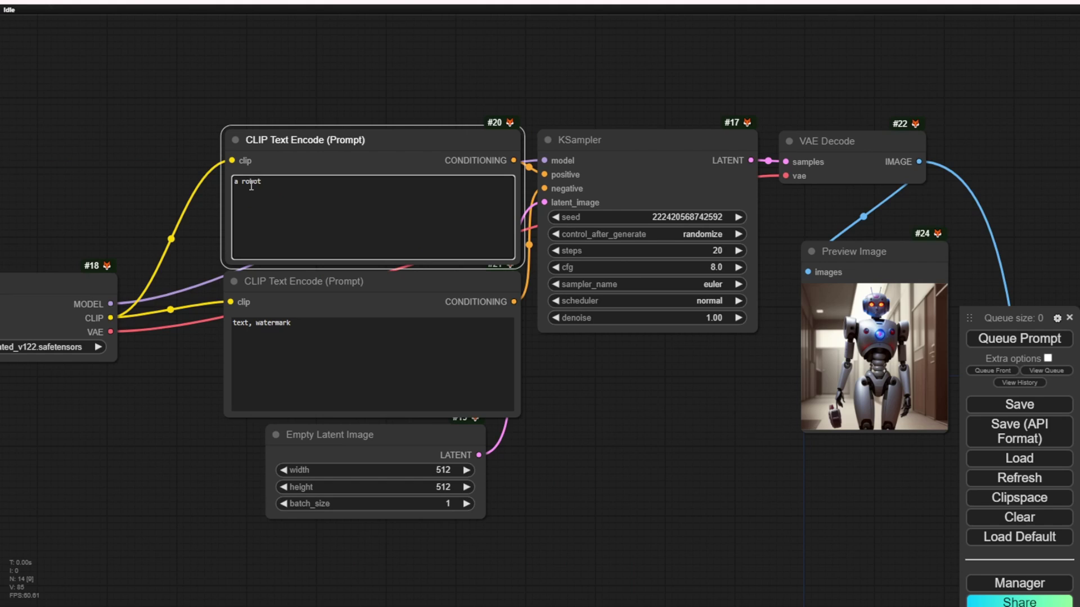
{"action": "double_click", "coordinate": [252, 182]}
{"action": "type", "text": "plant"}
{"action": "left_click", "coordinate": [1040, 344]}
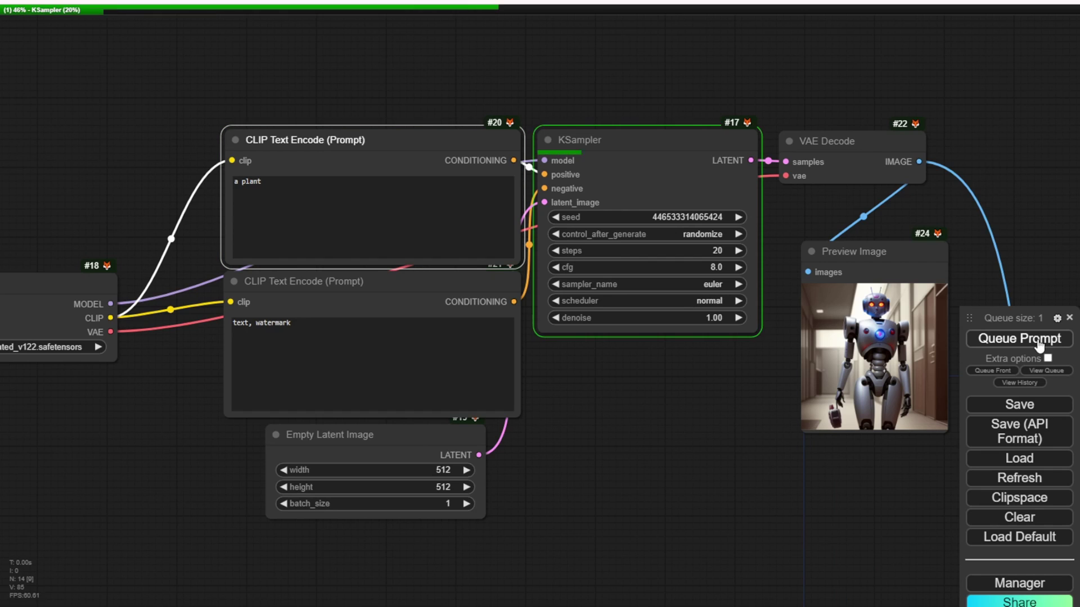
- Pan to the TripoSR sampler and viewer showing the potted plant result
{"action": "left_click_drag", "start_coordinate": [756, 529], "coordinate": [406, 415]}
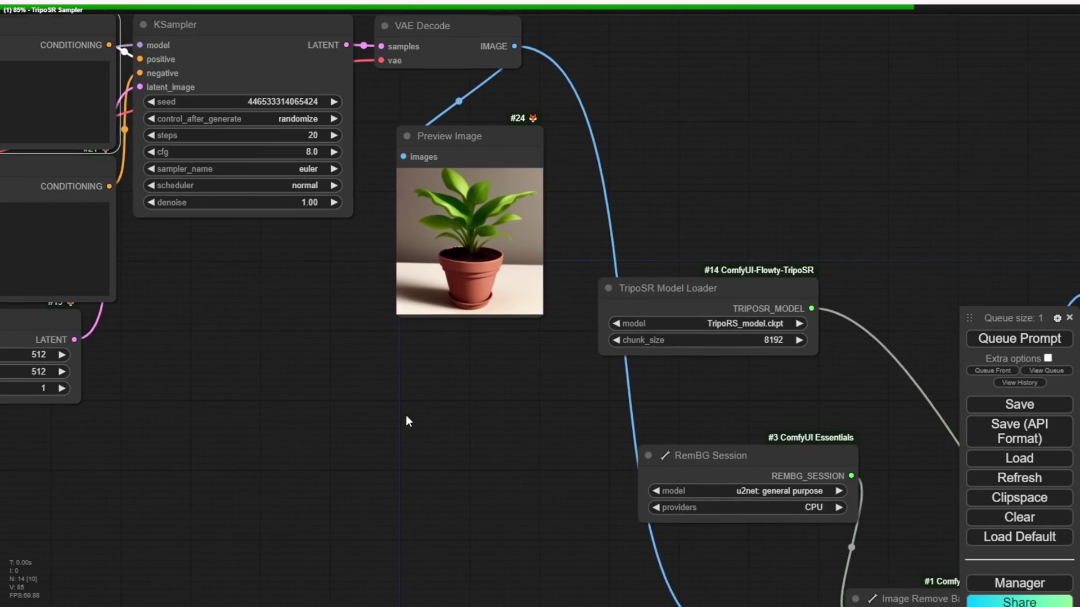
{"action": "scroll", "coordinate": [403, 416], "scroll_direction": "down", "scroll_amount": 2}
{"action": "scroll", "coordinate": [483, 464], "scroll_direction": "down", "scroll_amount": 5}
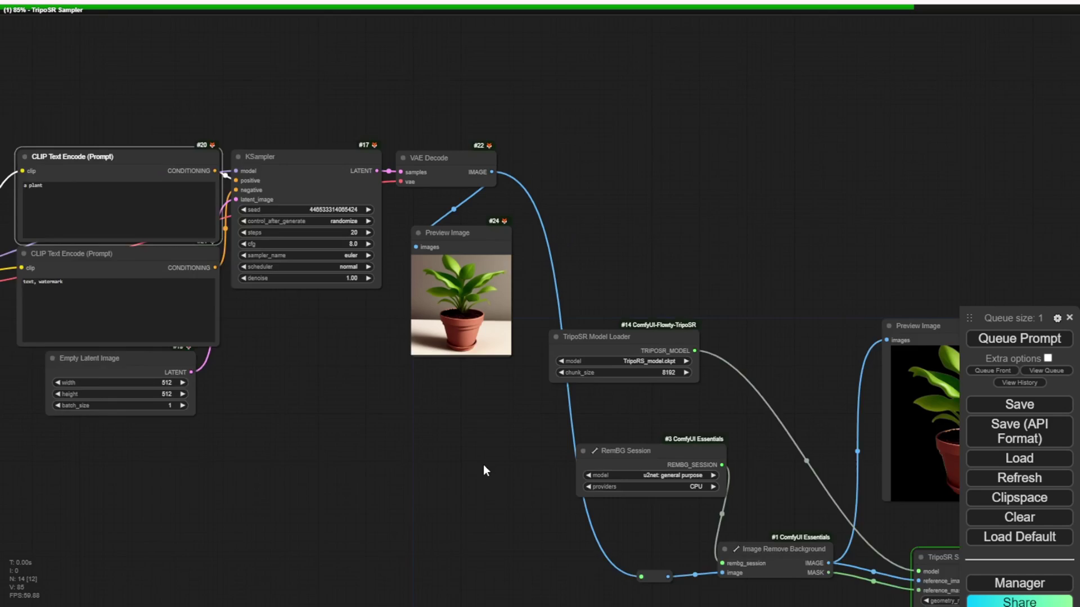
{"action": "left_click_drag", "start_coordinate": [498, 474], "coordinate": [246, 356]}
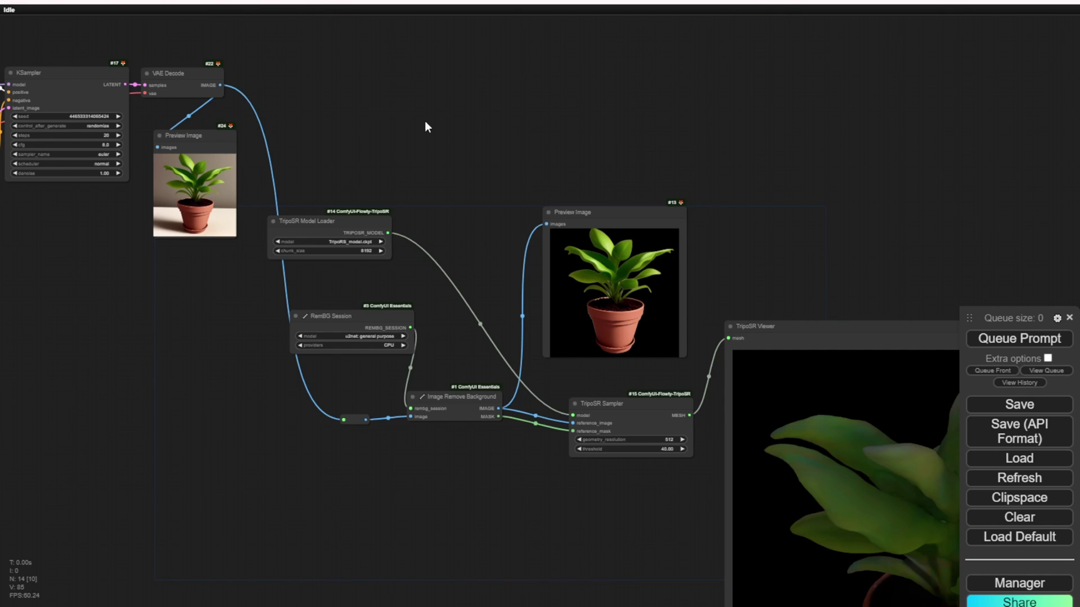
- Centre the TripoSR Viewer, orbit the potted plant mesh through side views, and zoom out
{"action": "left_click_drag", "start_coordinate": [440, 165], "coordinate": [142, 96]}
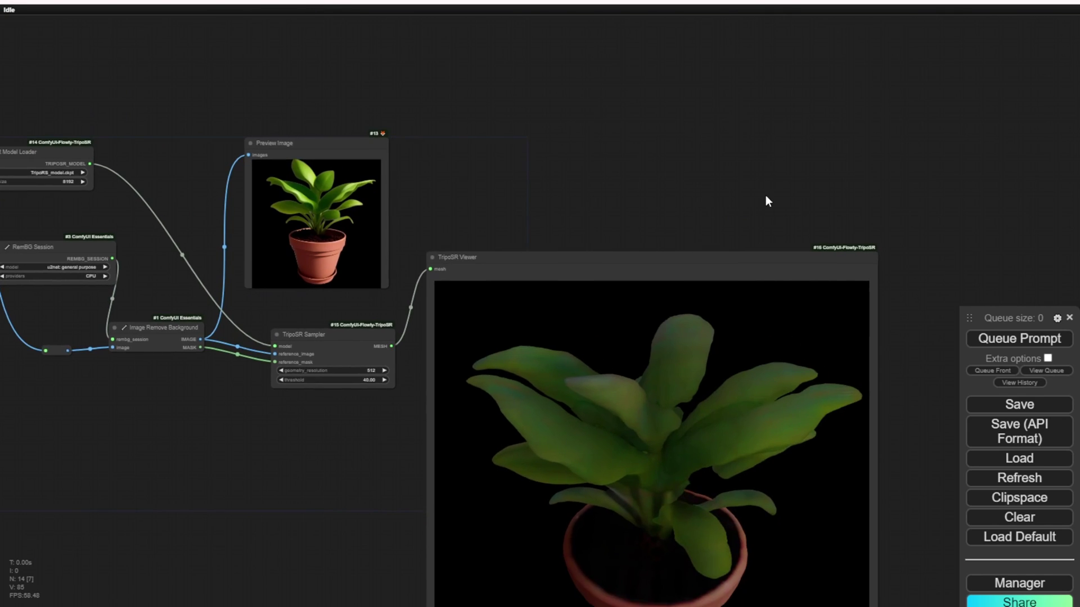
{"action": "scroll", "coordinate": [765, 195], "scroll_direction": "down", "scroll_amount": 2}
{"action": "left_click_drag", "start_coordinate": [768, 198], "coordinate": [772, 105]}
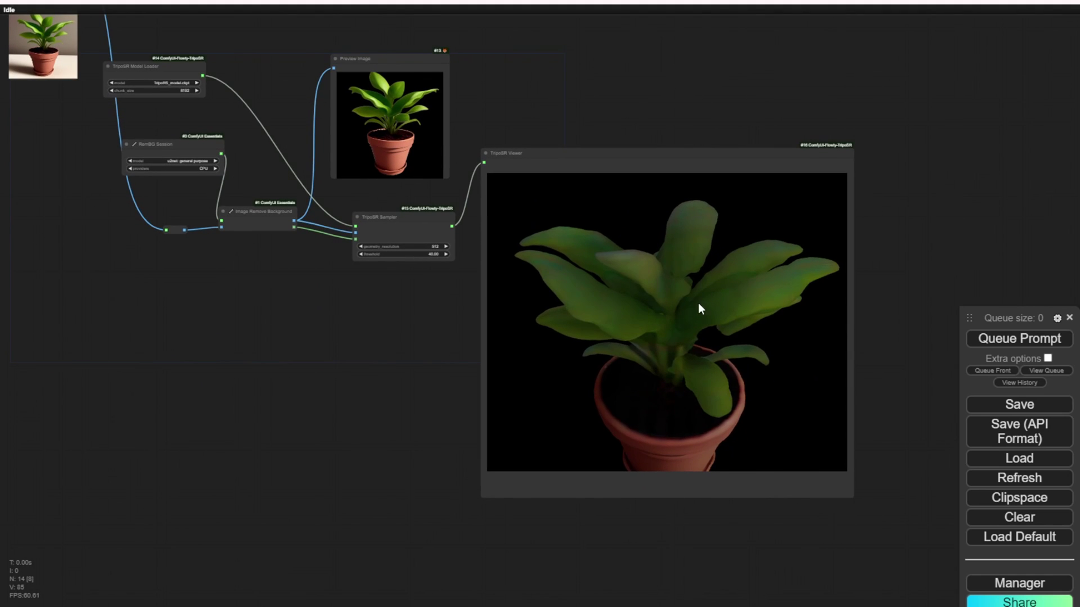
{"action": "left_click_drag", "start_coordinate": [700, 309], "coordinate": [723, 353]}
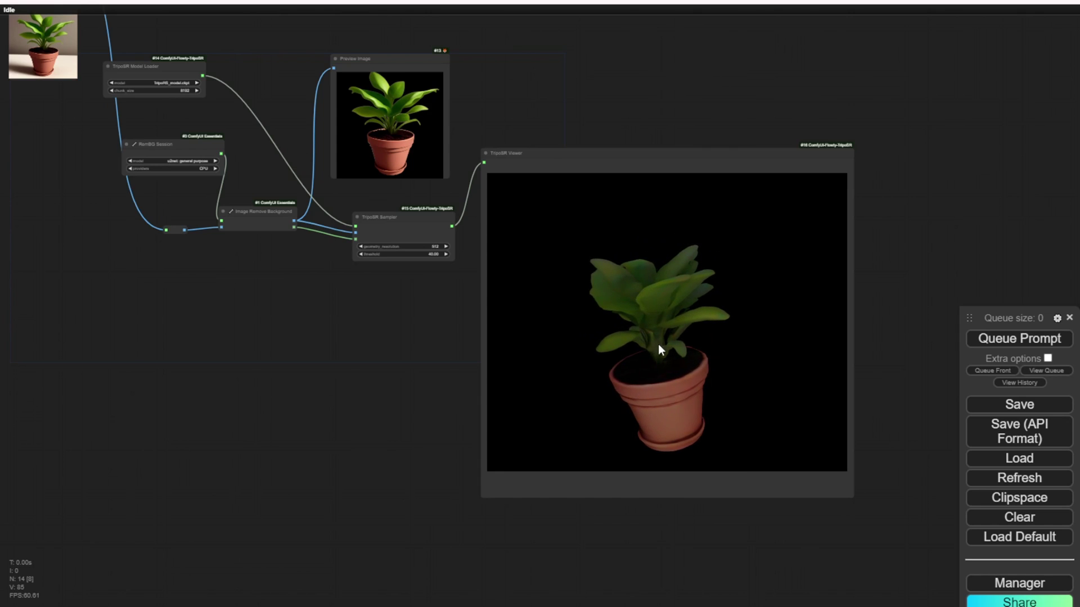
{"action": "left_click_drag", "start_coordinate": [659, 345], "coordinate": [627, 332]}
{"action": "scroll", "coordinate": [702, 371], "scroll_direction": "down", "scroll_amount": 5}
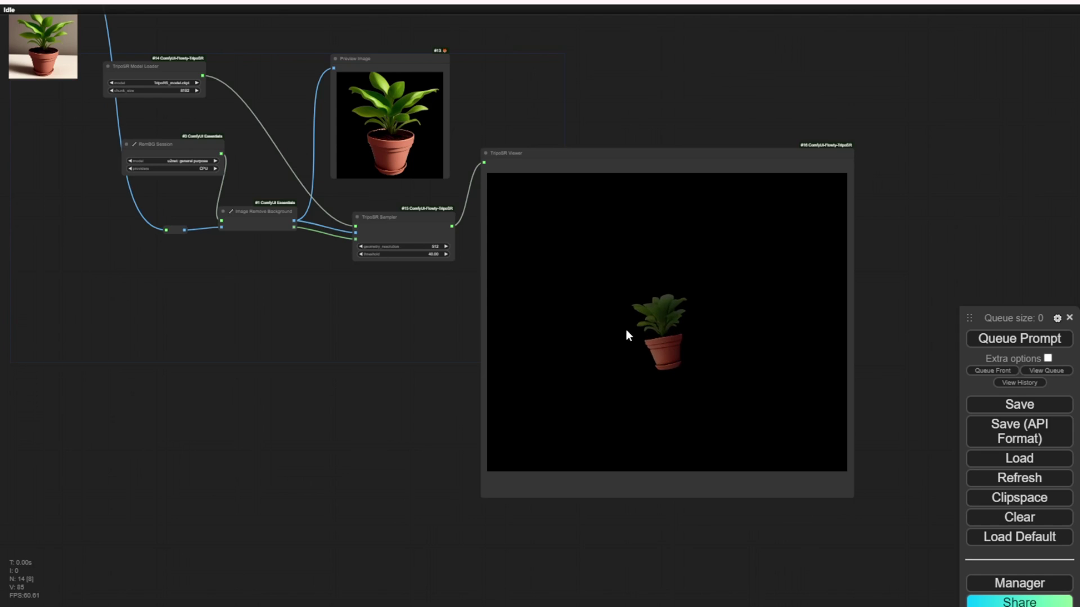